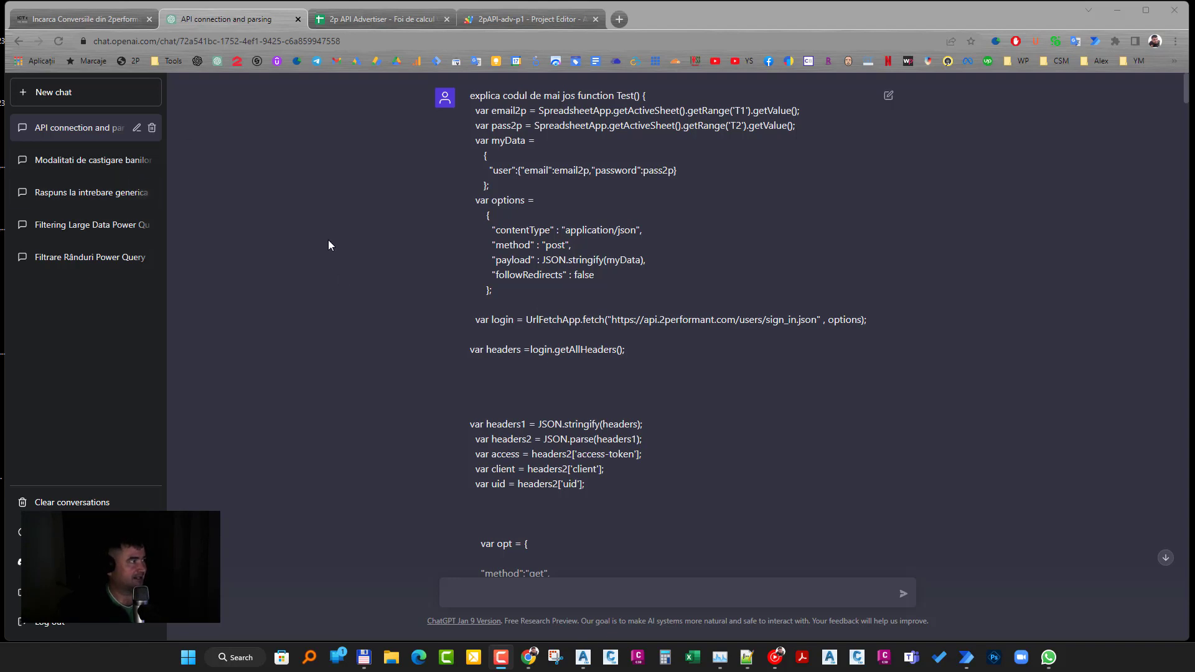
# Step: Open the 'Incarca Conversiile din 2performant' article and read its sheet-copy, settings and authorization sections
pyautogui.click(66, 22)
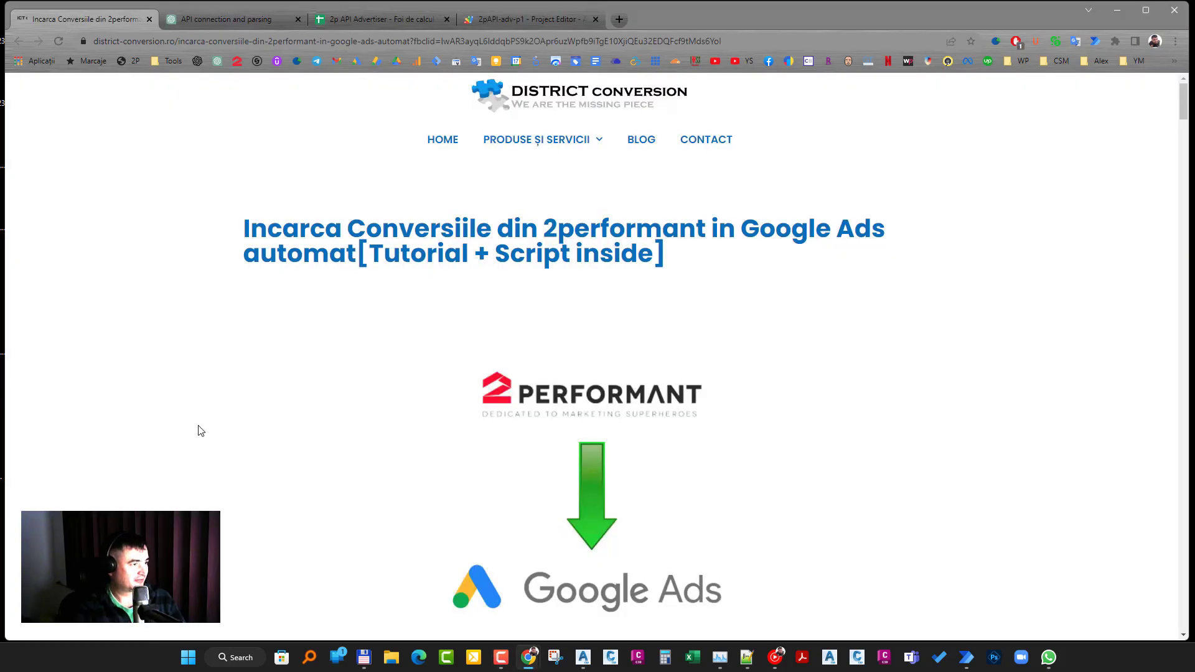
pyautogui.scroll(-6, 199, 431)
pyautogui.scroll(-2, 202, 430)
pyautogui.scroll(-6, 211, 428)
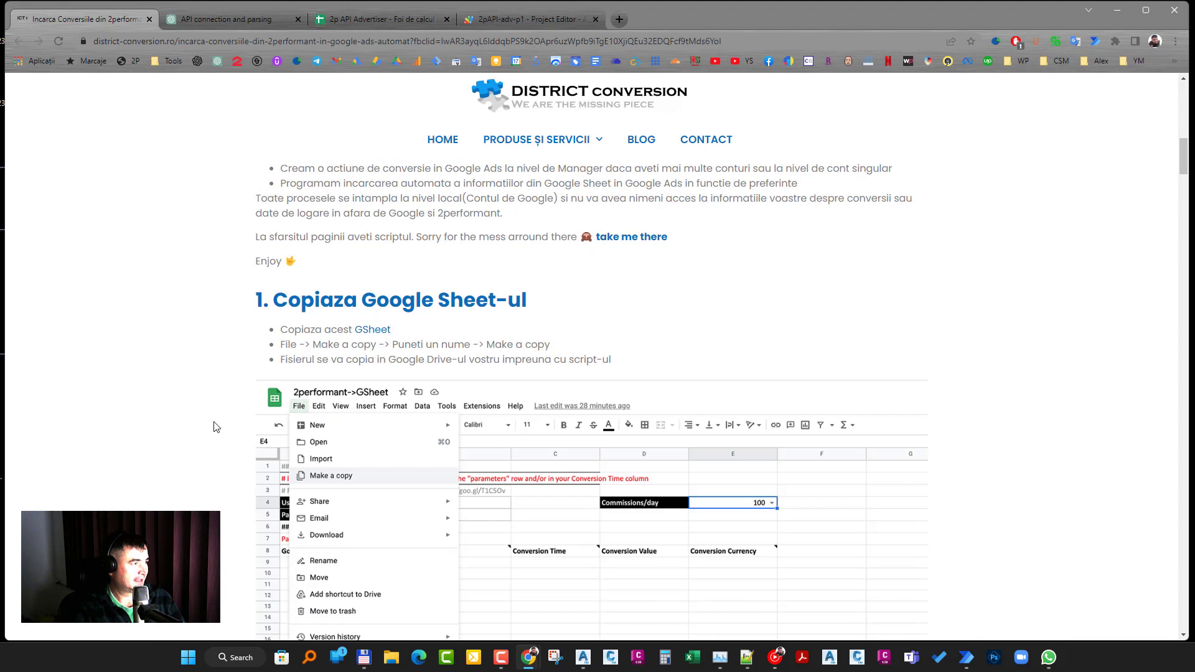
pyautogui.scroll(-3, 214, 427)
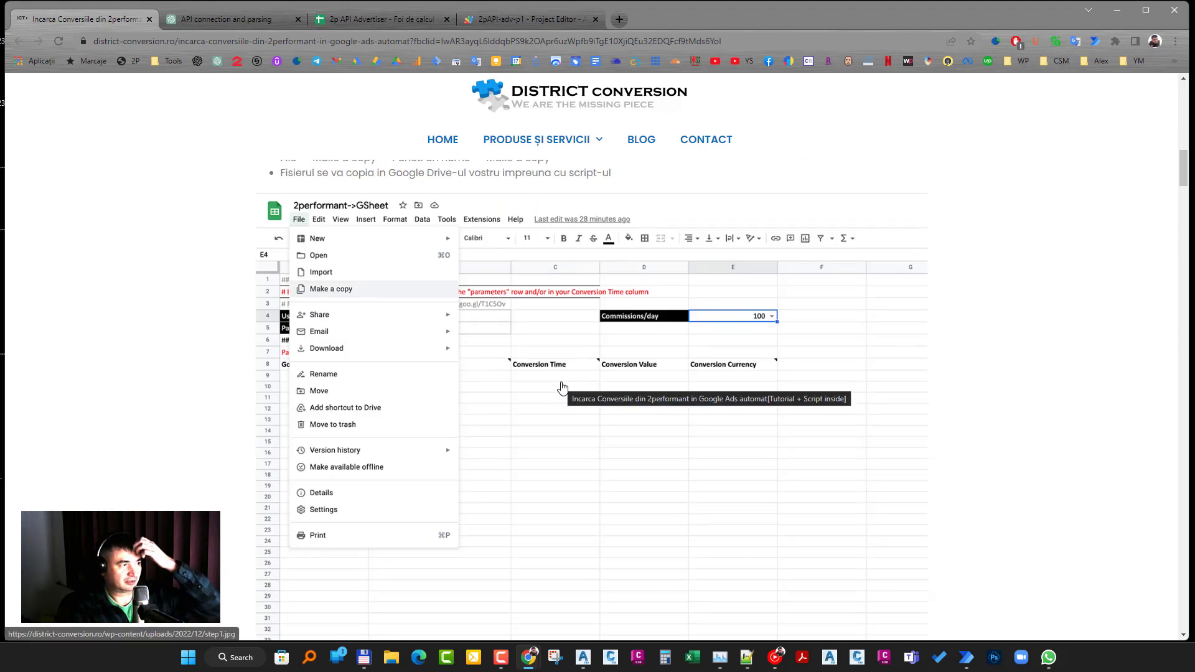
pyautogui.scroll(-4, 563, 392)
pyautogui.scroll(-5, 566, 397)
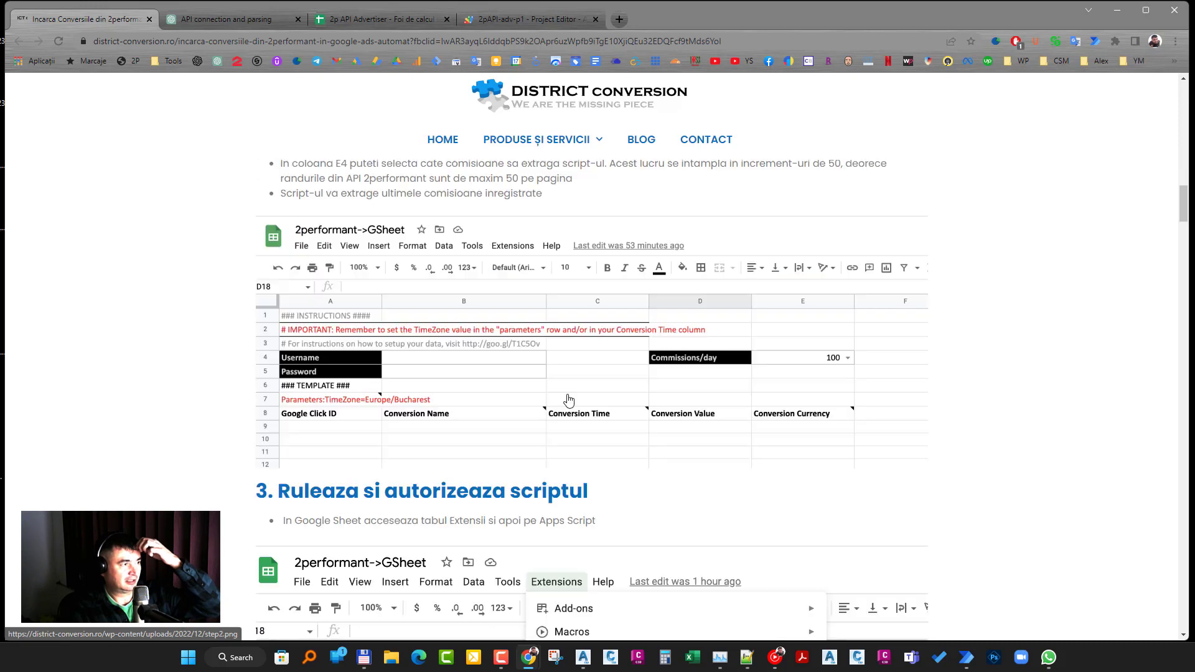
pyautogui.scroll(-2, 568, 400)
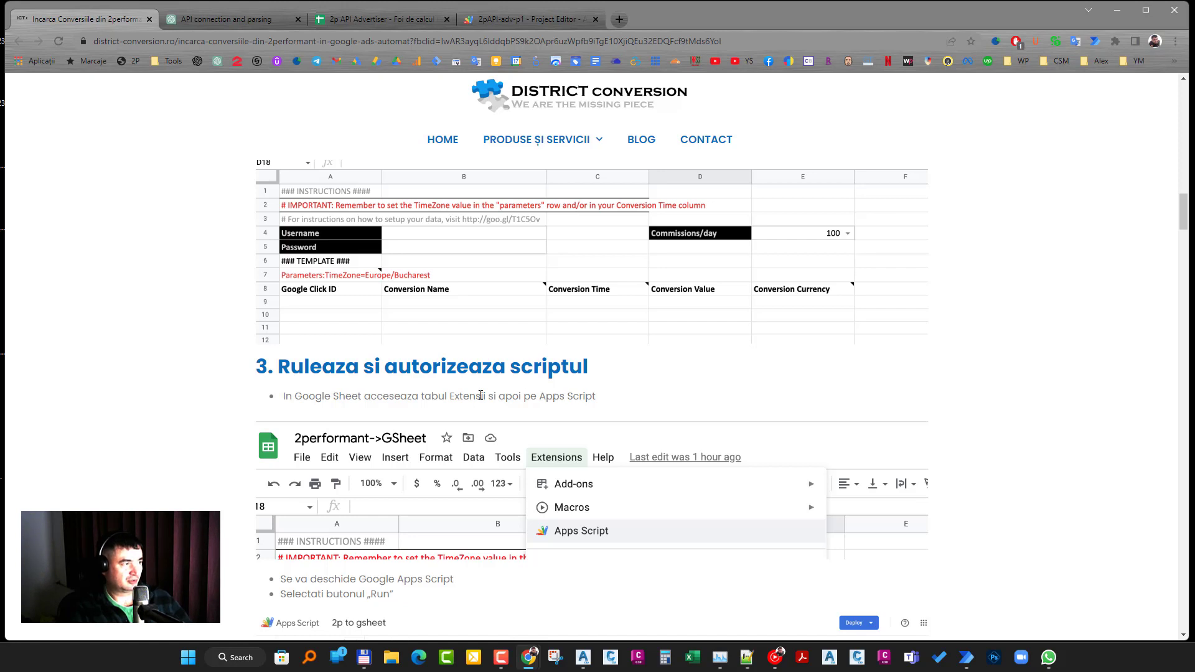
pyautogui.scroll(1, 209, 411)
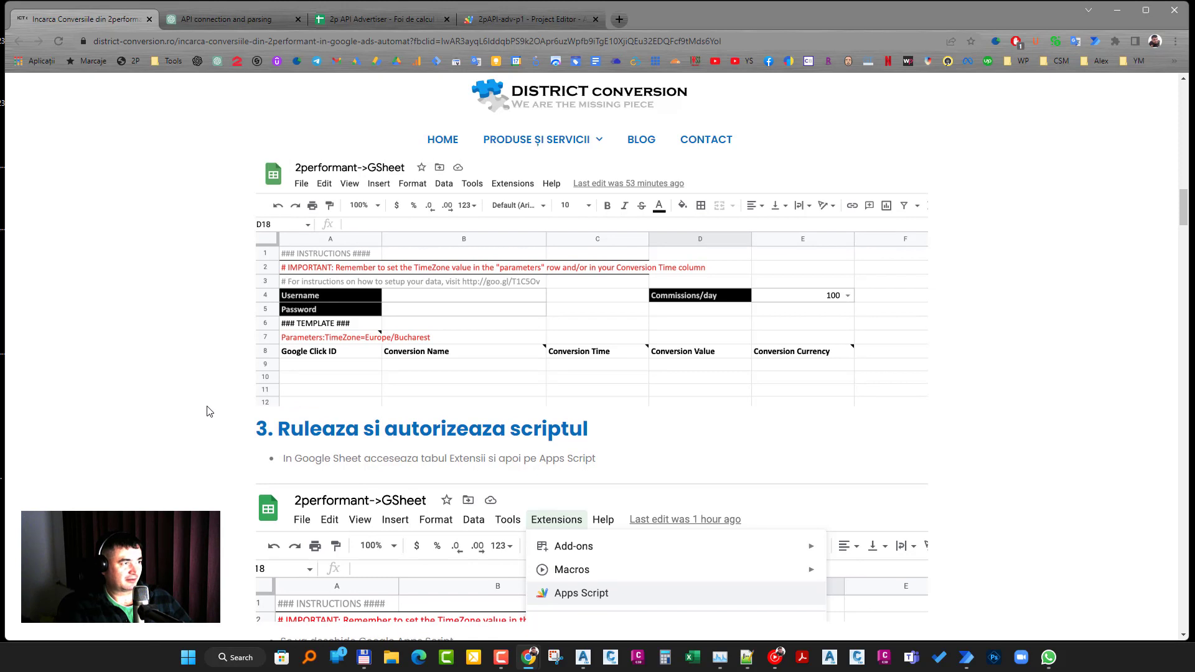
pyautogui.scroll(6, 209, 411)
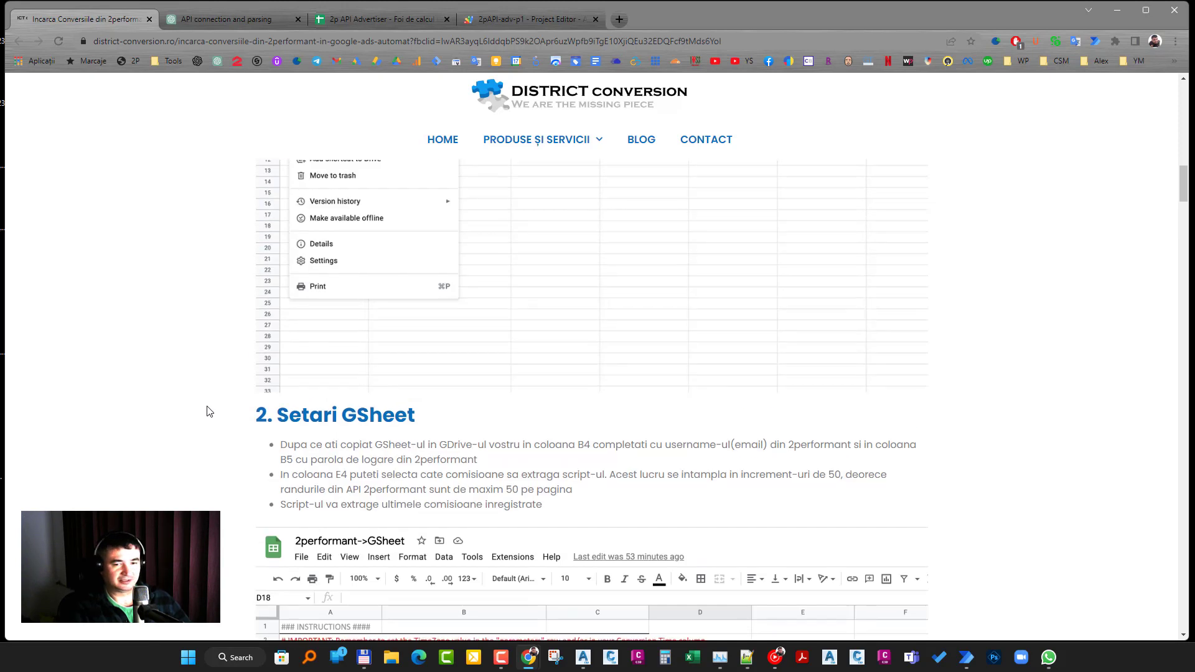
pyautogui.click(199, 20)
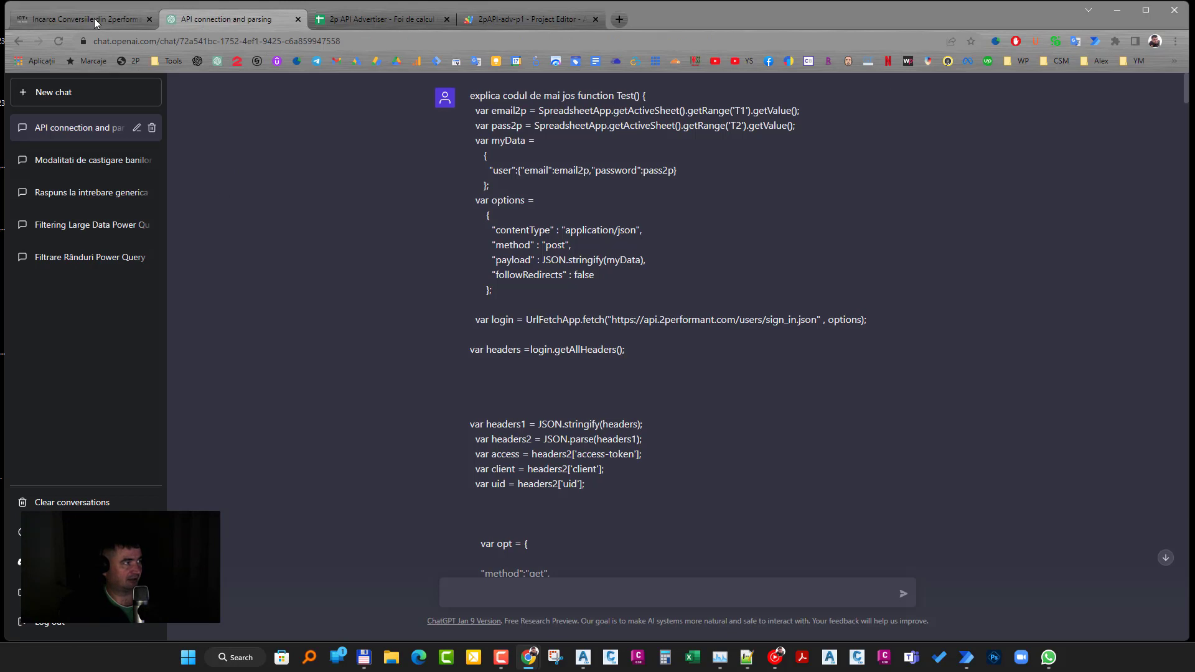
pyautogui.click(514, 17)
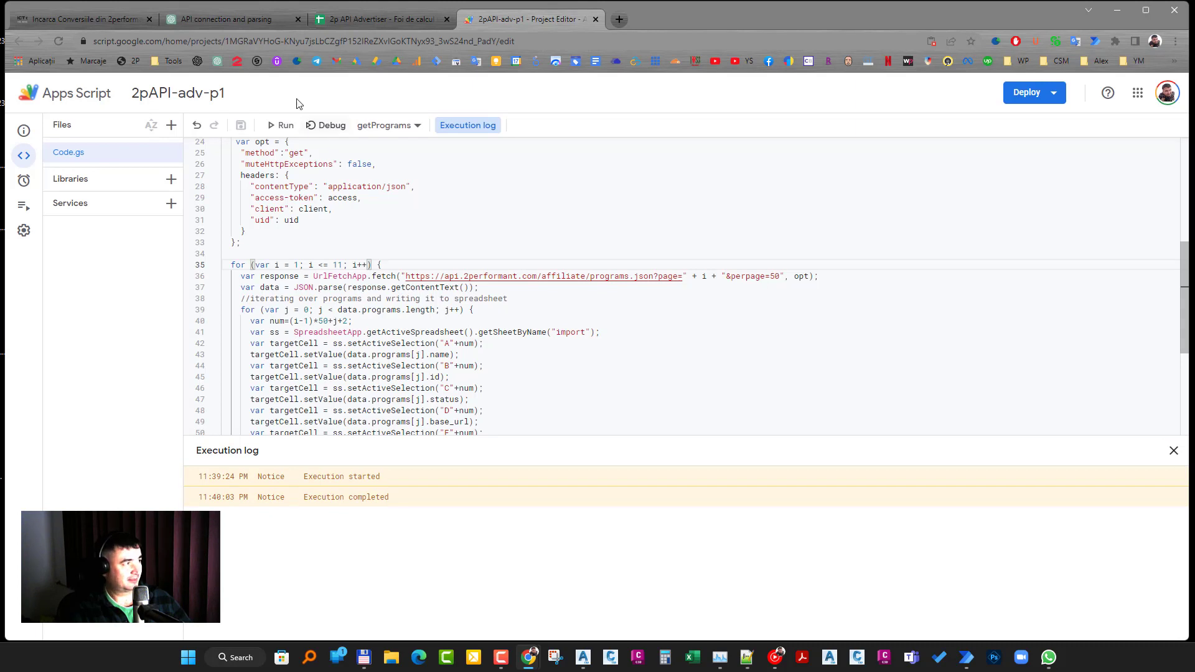
pyautogui.click(71, 19)
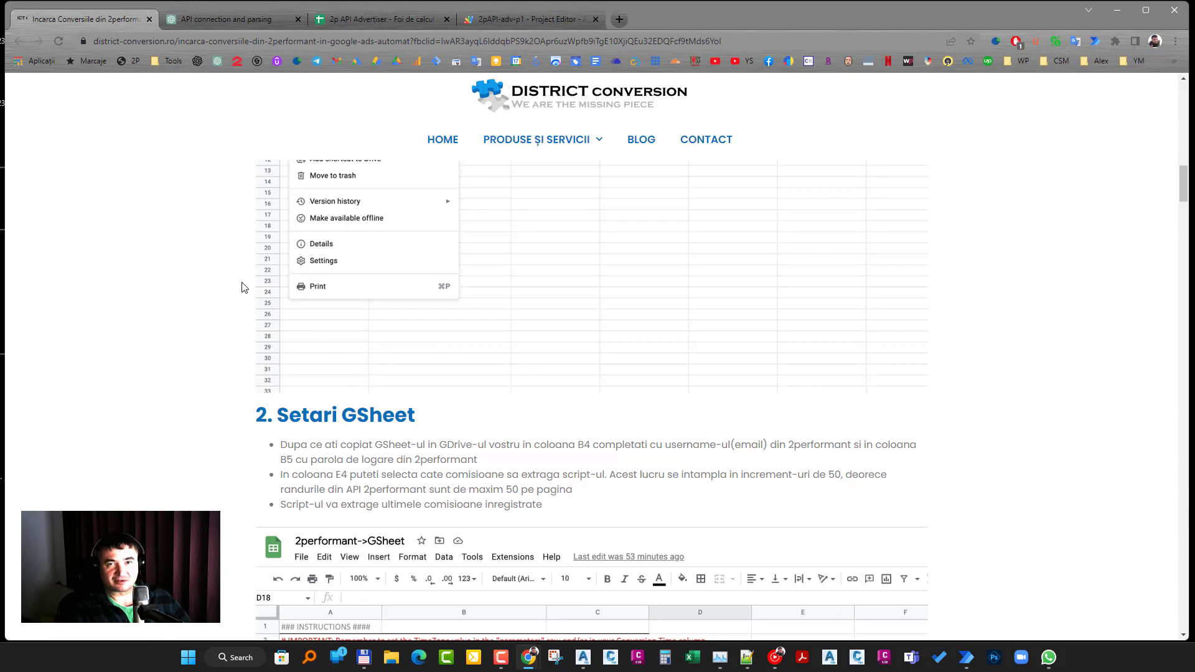
# Step: Jump to the tutorial's Google Apps Script login code and scroll through it
pyautogui.scroll(-2, 237, 339)
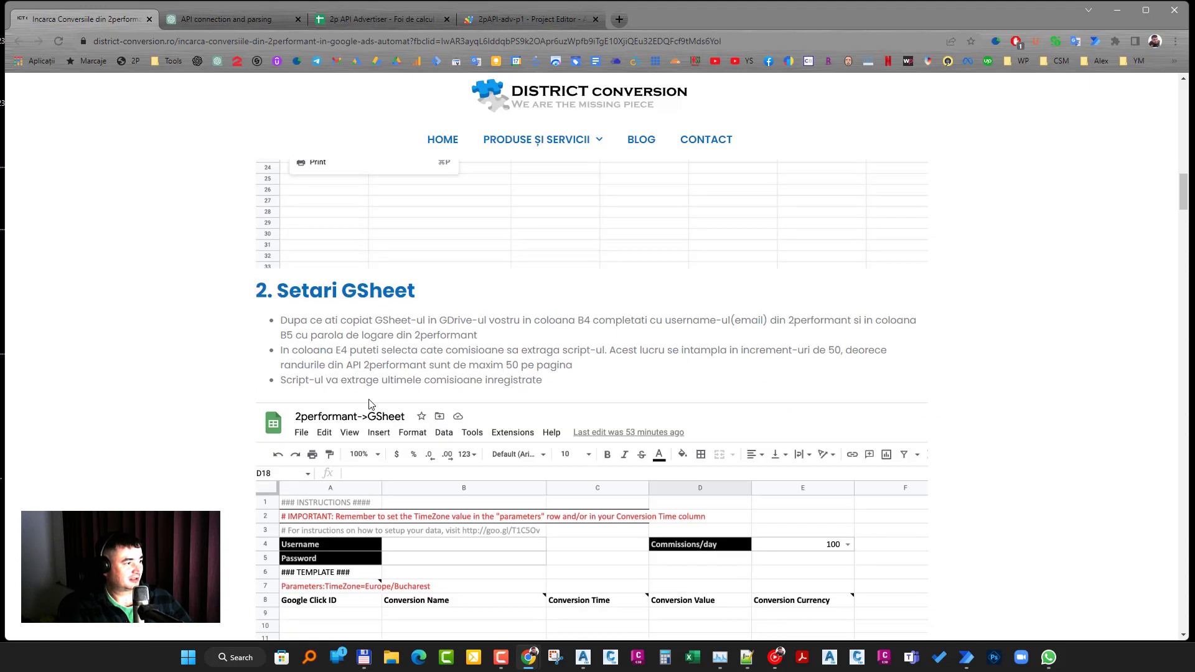
pyautogui.scroll(10, 472, 349)
pyautogui.scroll(3, 634, 493)
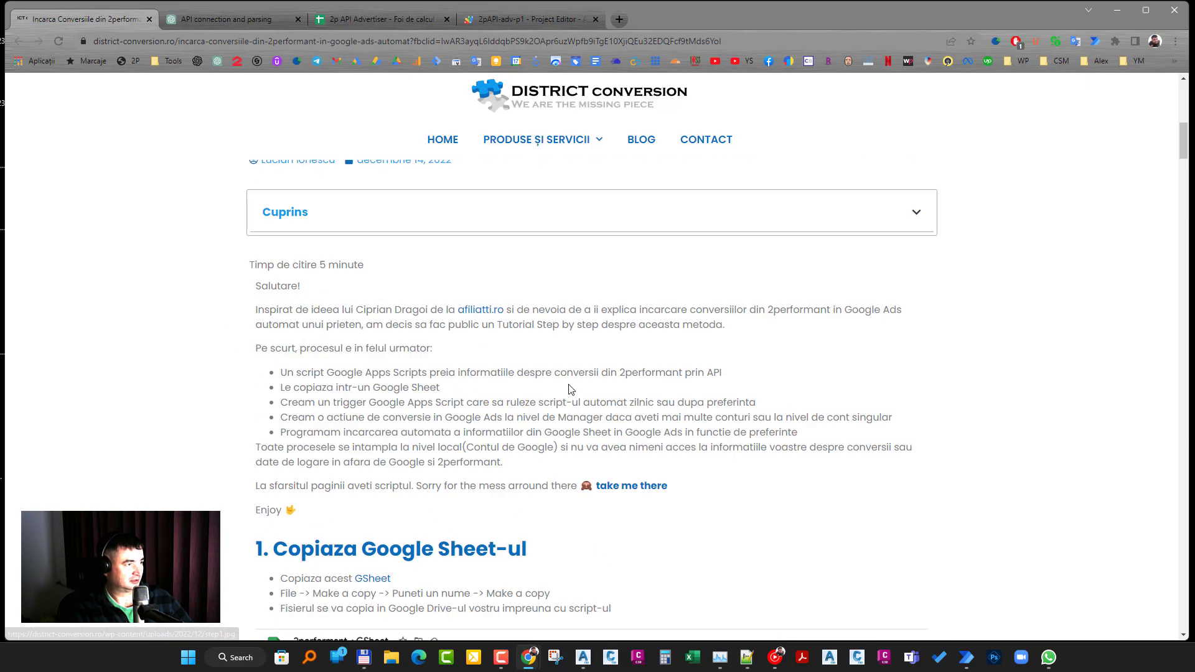
pyautogui.click(634, 489)
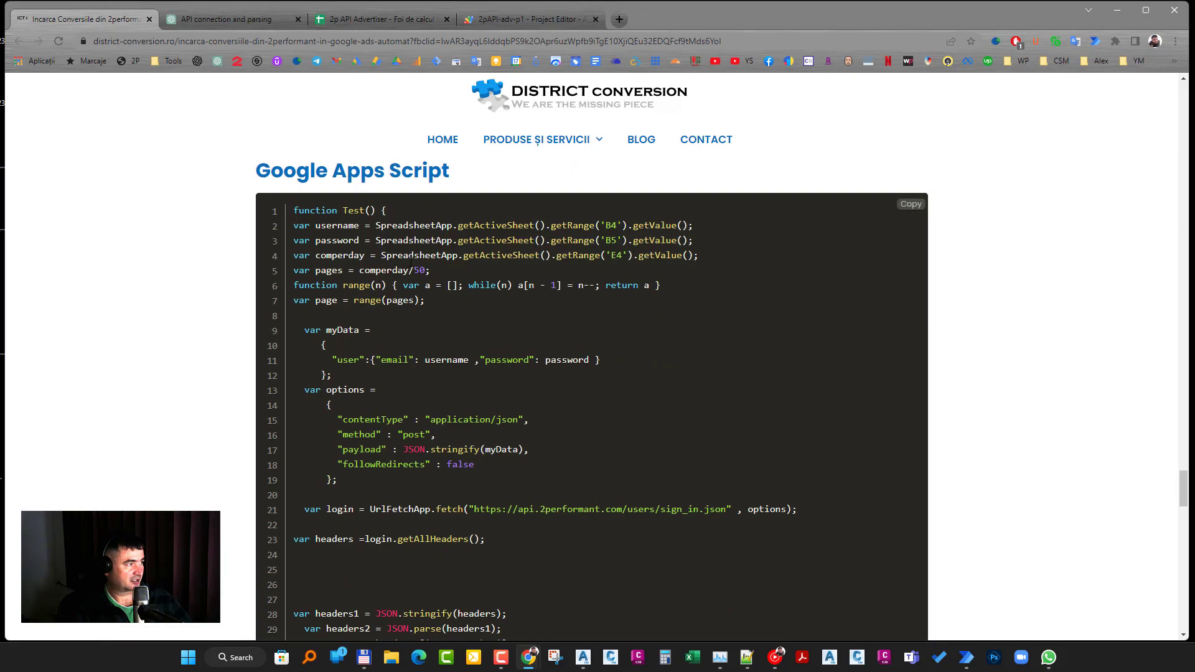
pyautogui.scroll(-3, 447, 400)
pyautogui.scroll(3, 447, 400)
pyautogui.scroll(3, 447, 399)
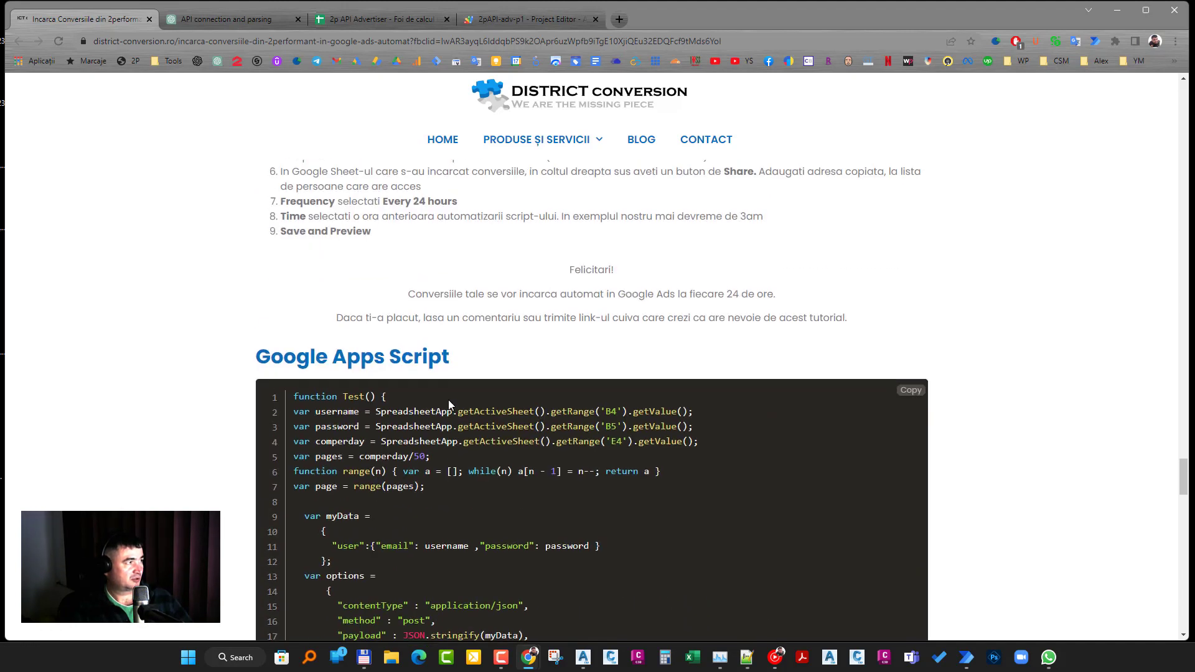
# Step: Compare the ChatGPT chat, the 2pAPI-adv-p1 project and the article's code before returning to ChatGPT
pyautogui.click(227, 16)
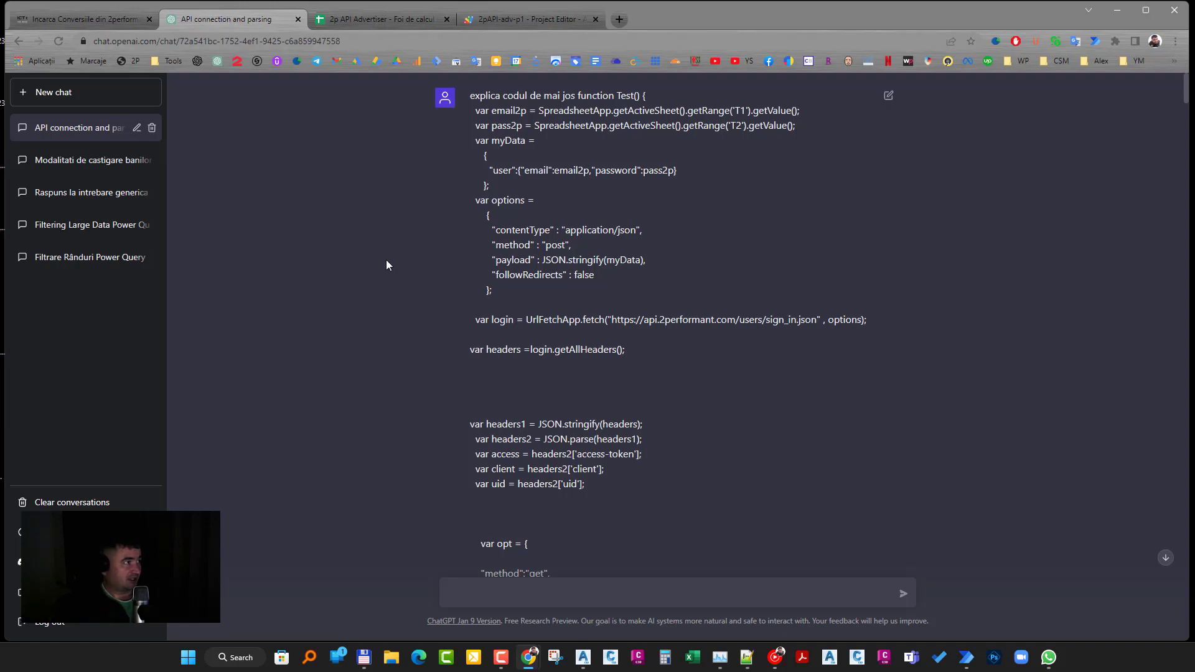
pyautogui.click(526, 21)
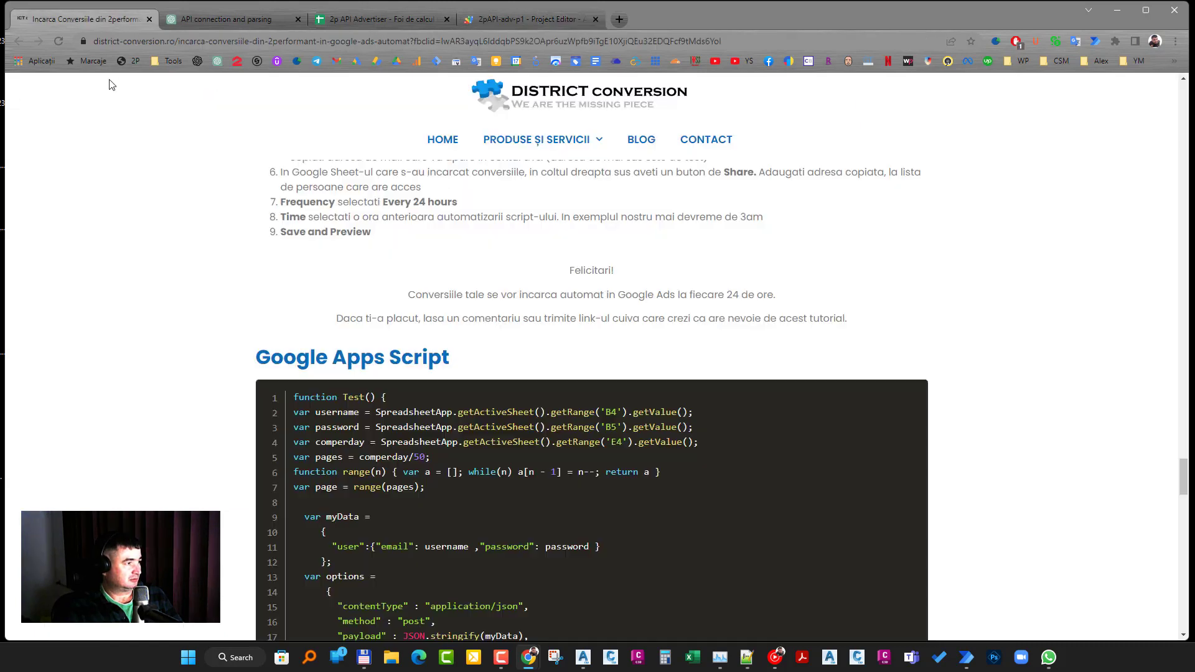
pyautogui.click(81, 19)
pyautogui.scroll(-5, 446, 393)
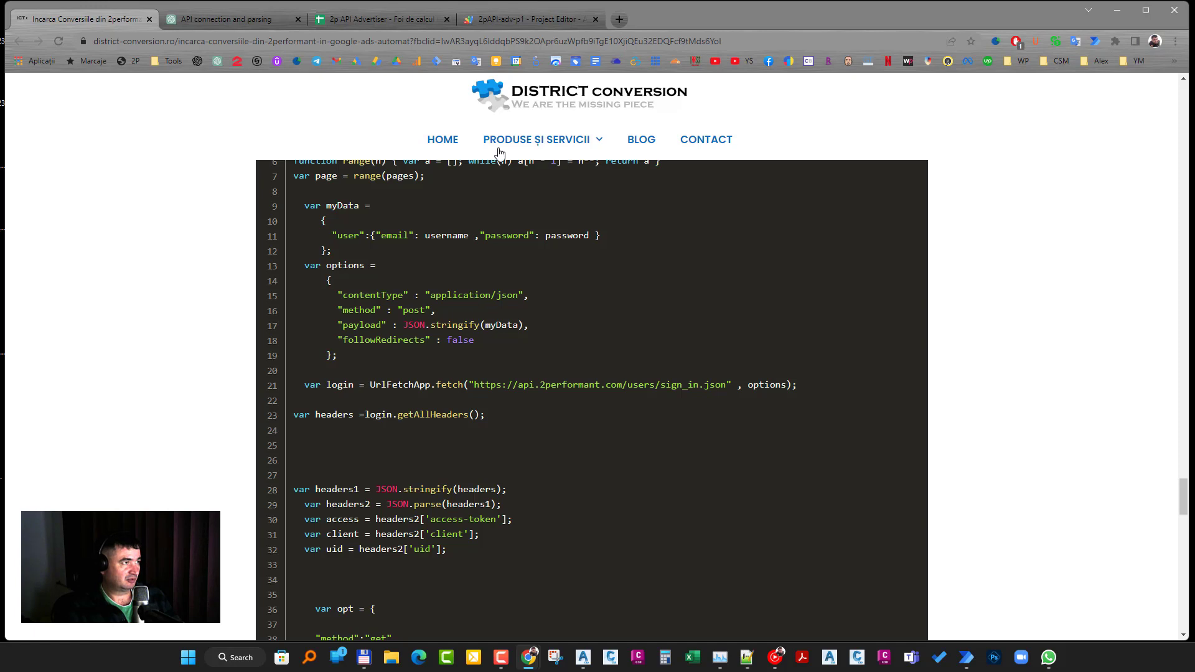
pyautogui.click(230, 20)
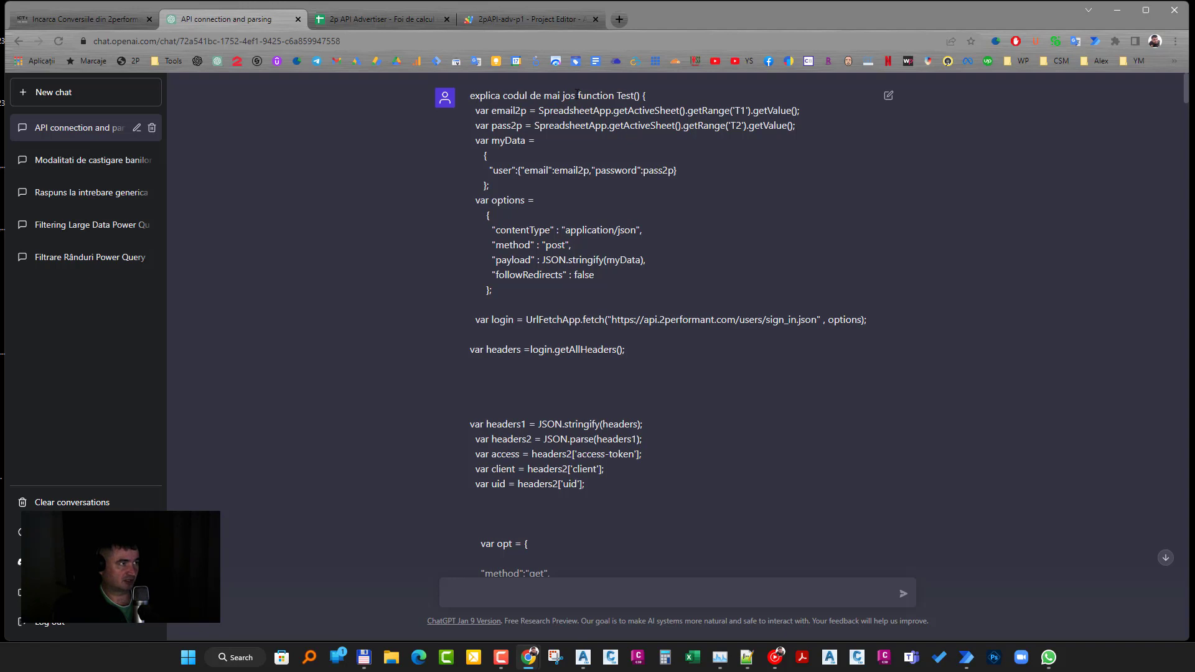
# Step: Scroll down to ChatGPT's explanation of Test() logging into the 2Performant API via UrlFetchApp
pyautogui.scroll(-1, 550, 341)
pyautogui.scroll(-5, 554, 339)
pyautogui.scroll(-5, 557, 335)
pyautogui.scroll(-6, 560, 332)
pyautogui.scroll(-1, 561, 332)
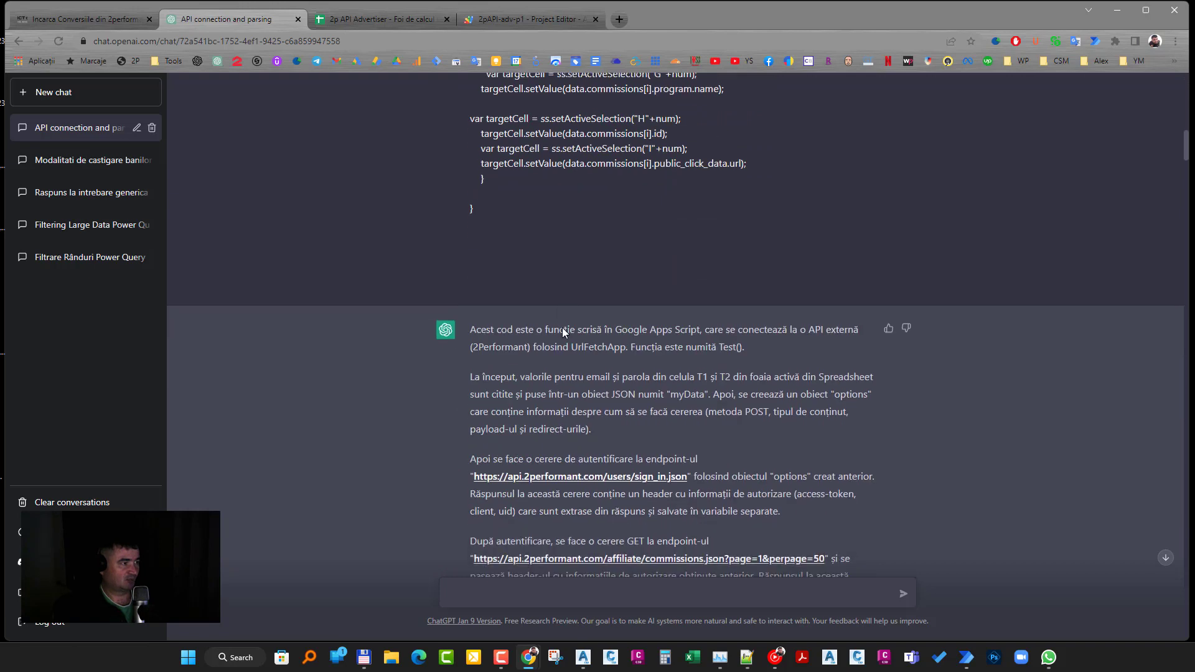
pyautogui.scroll(-3, 562, 327)
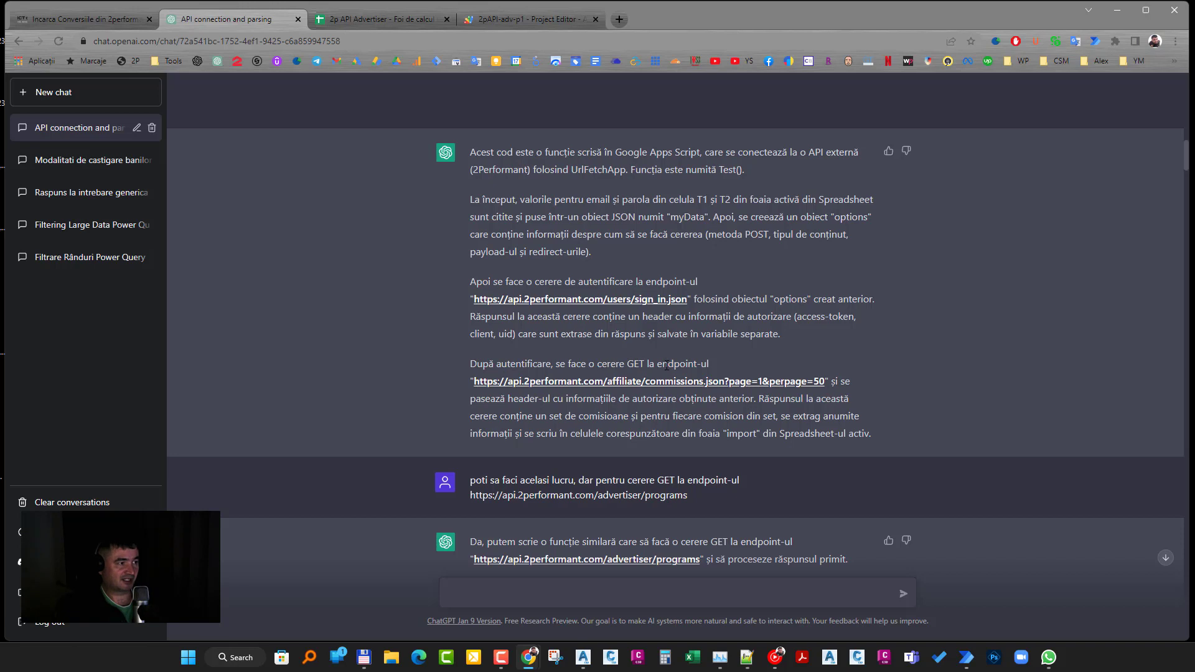
# Step: Highlight 'programs', 'advertiser/programs' and 'advertiser' in the requested endpoint URL
pyautogui.moveTo(703, 495)
pyautogui.moveTo(666, 498); pyautogui.dragTo(636, 498)
pyautogui.click(632, 501)
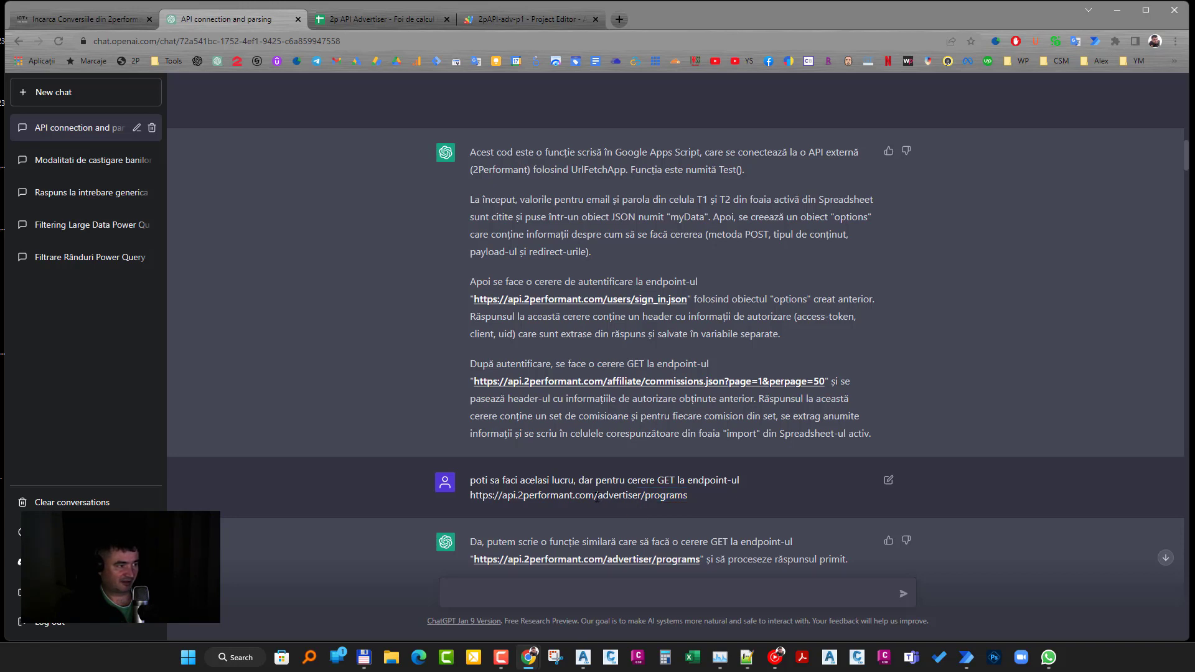
pyautogui.moveTo(597, 498); pyautogui.dragTo(687, 497)
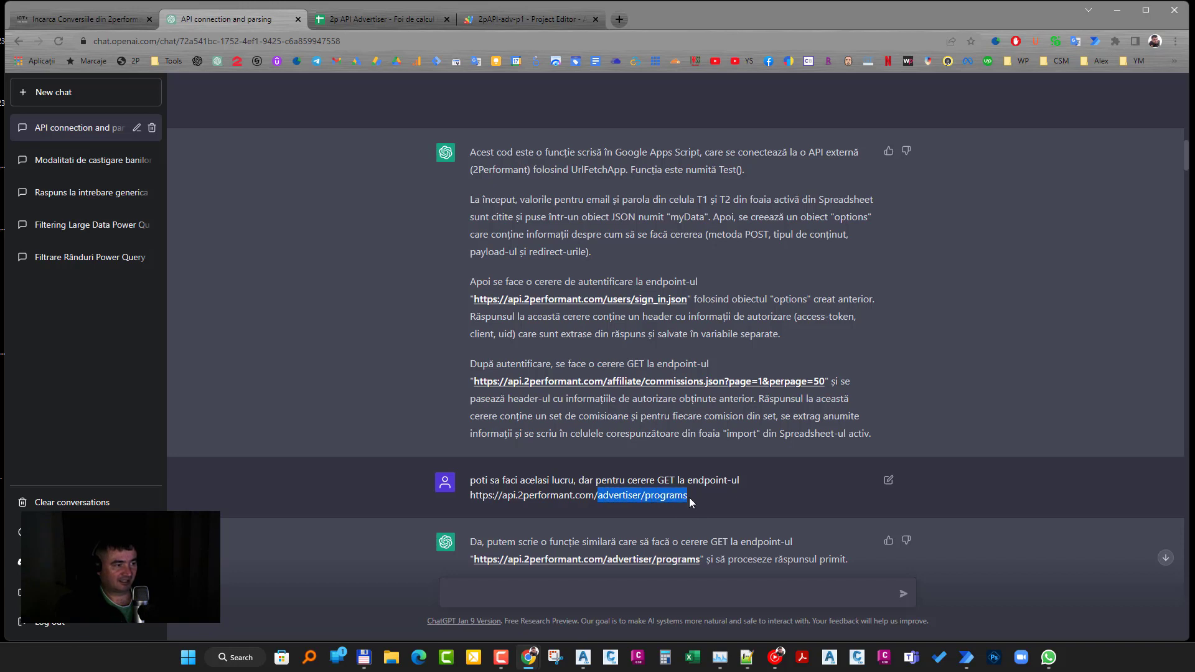
pyautogui.click(637, 500)
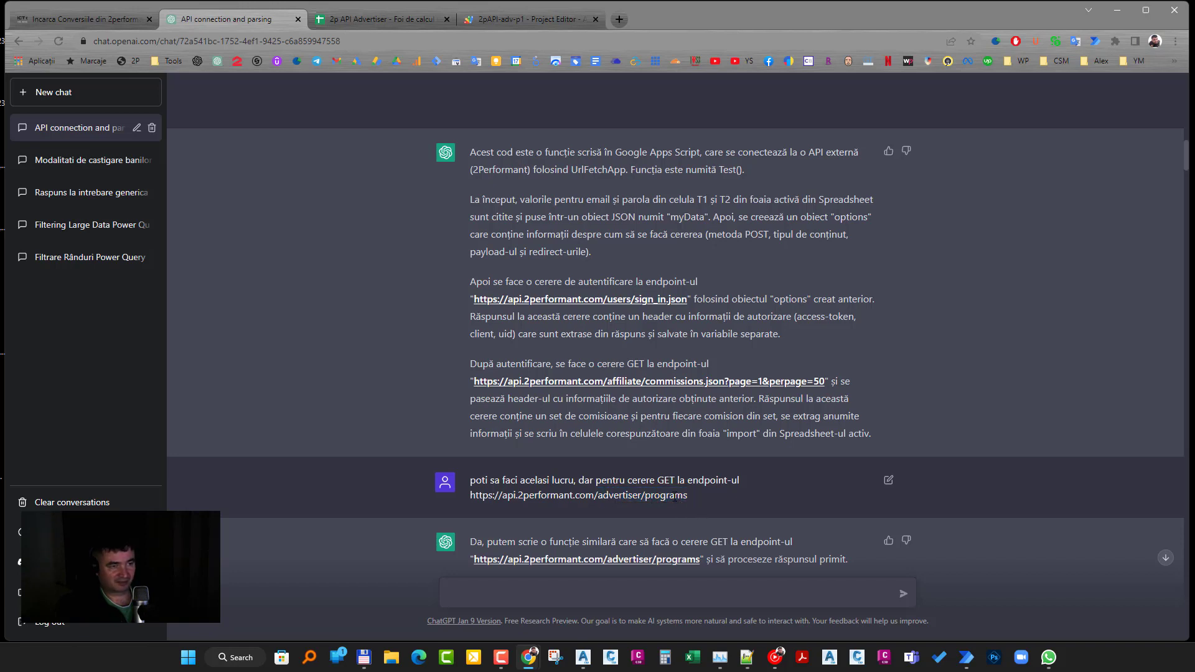
pyautogui.doubleClick(618, 496)
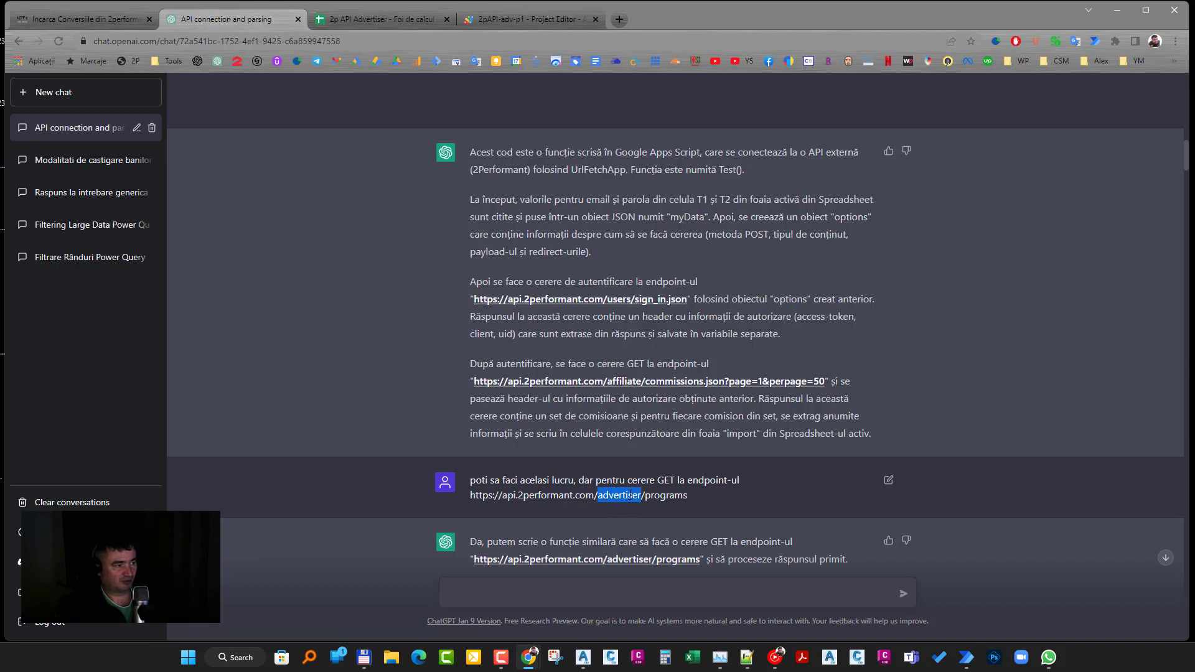
pyautogui.click(667, 496)
# Step: Read the suggested getPrograms() code that writes program names into the 'import' sheet
pyautogui.scroll(-4, 637, 429)
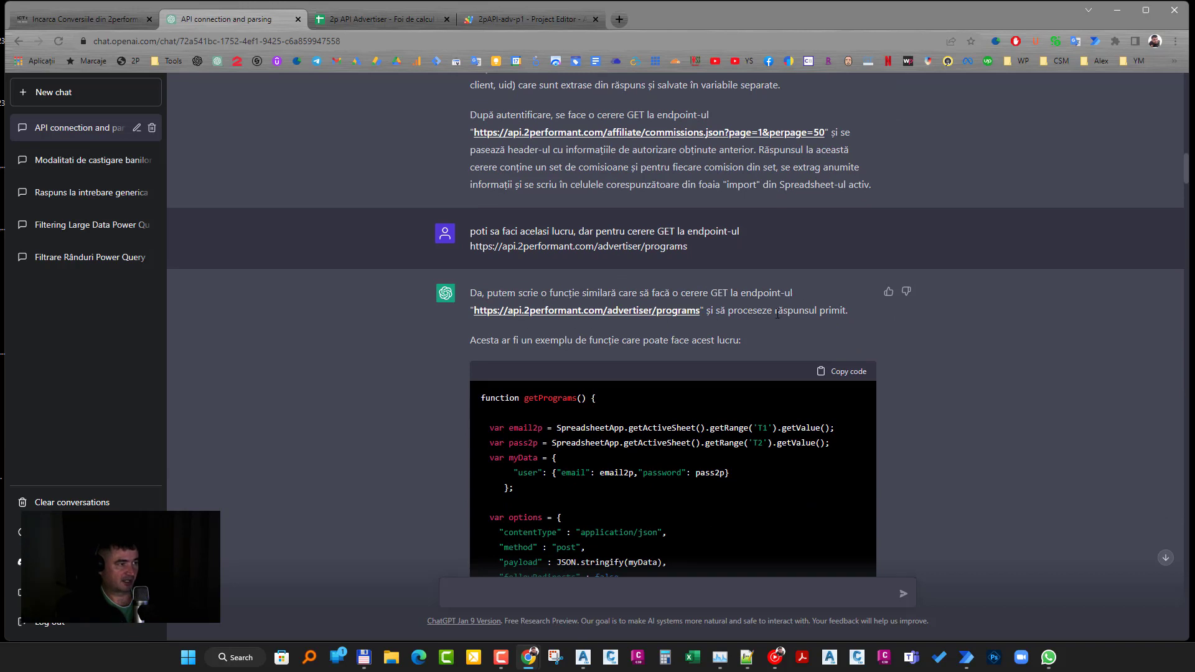
pyautogui.scroll(-3, 597, 297)
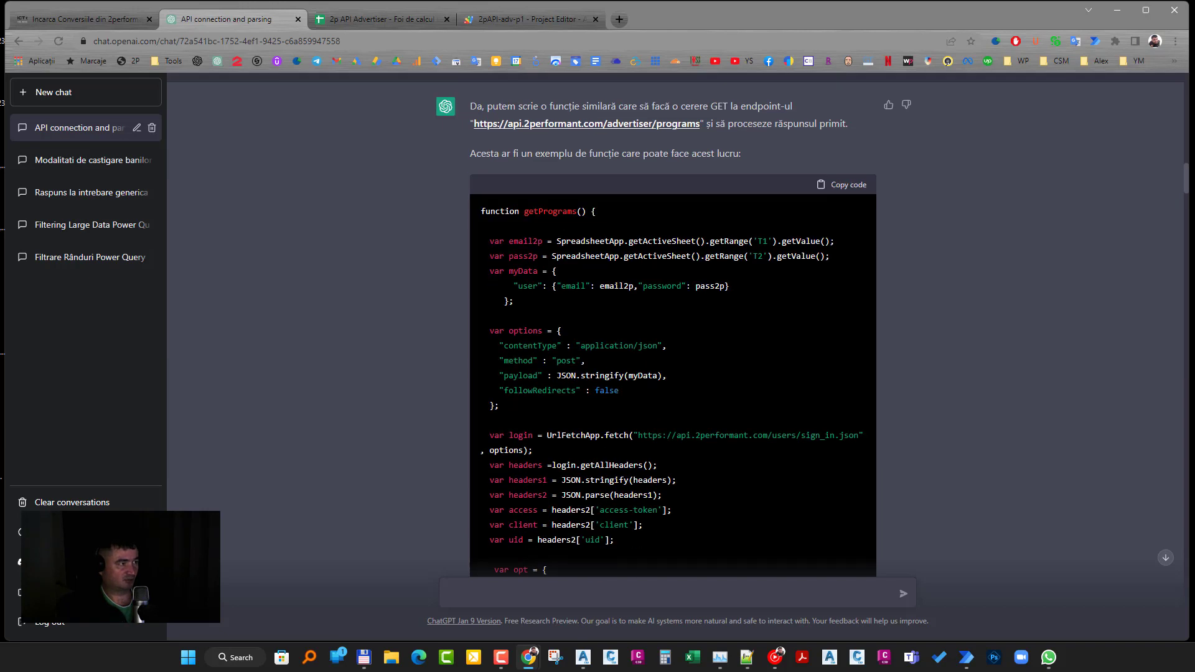
pyautogui.scroll(4, 603, 217)
pyautogui.scroll(9, 603, 218)
pyautogui.scroll(2, 603, 218)
pyautogui.scroll(4, 603, 218)
pyautogui.scroll(-5, 603, 218)
pyautogui.scroll(-6, 580, 383)
pyautogui.scroll(-2, 591, 434)
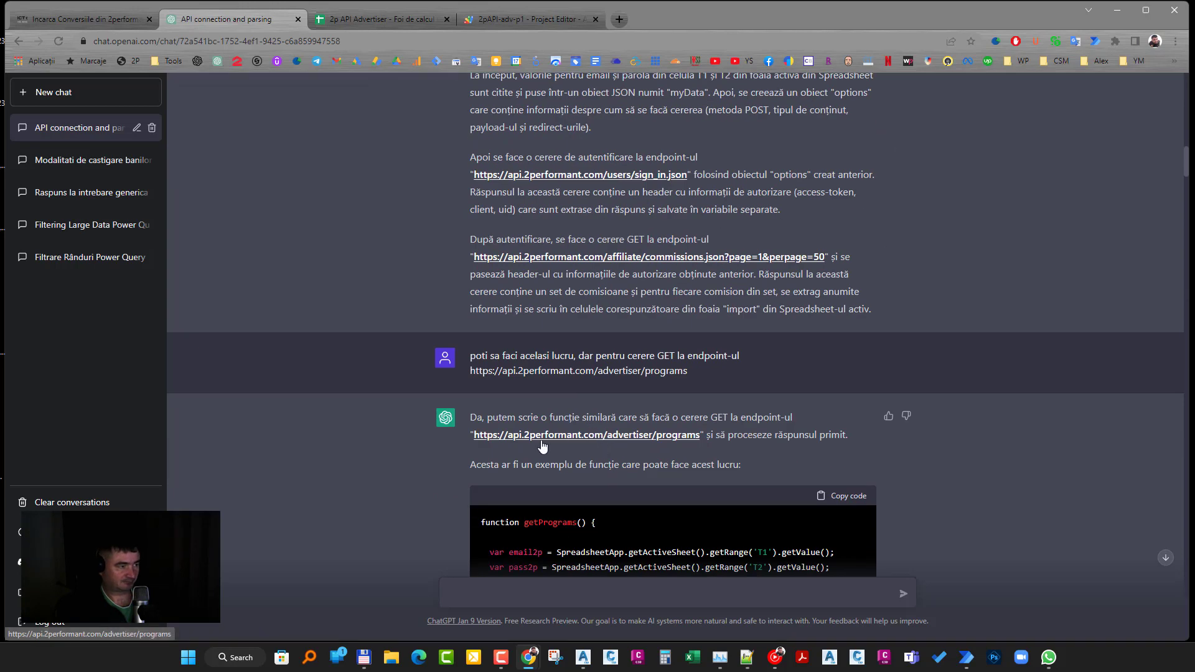
pyautogui.scroll(-3, 535, 445)
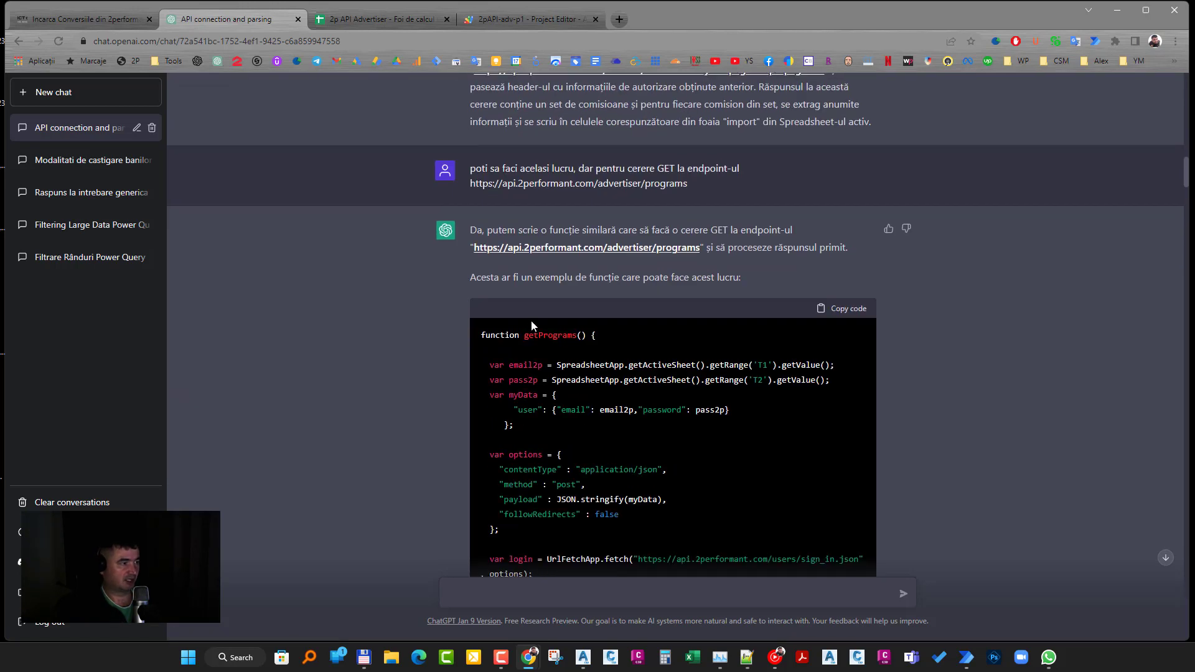
pyautogui.scroll(-5, 530, 325)
pyautogui.scroll(-2, 526, 249)
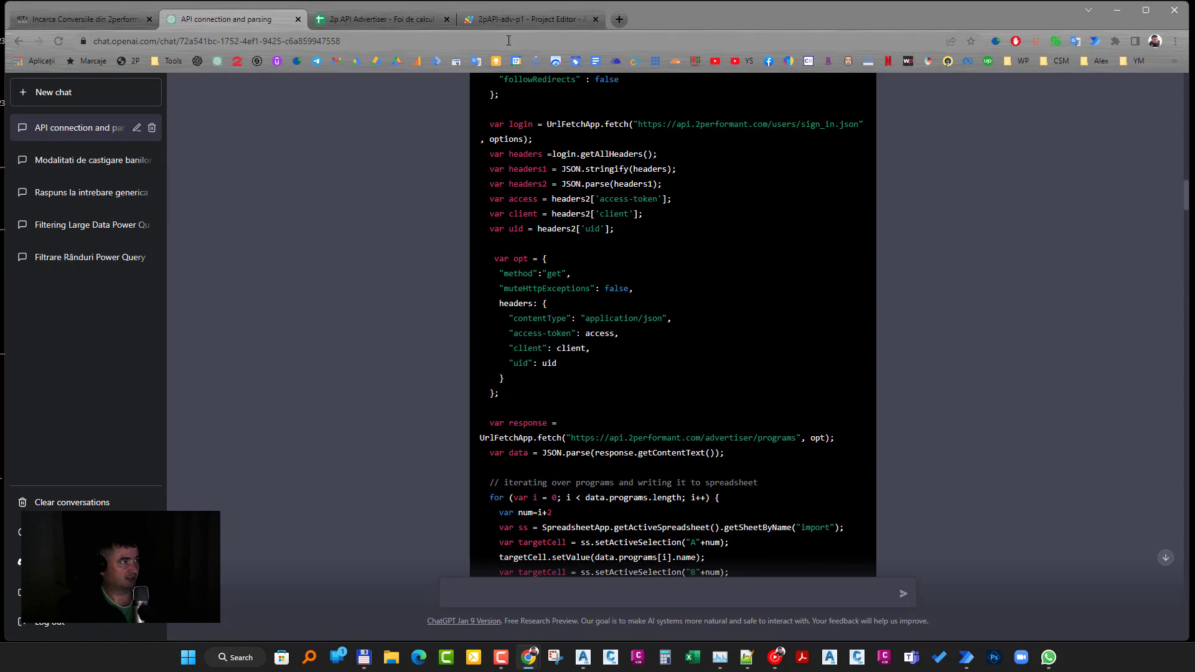
pyautogui.click(504, 20)
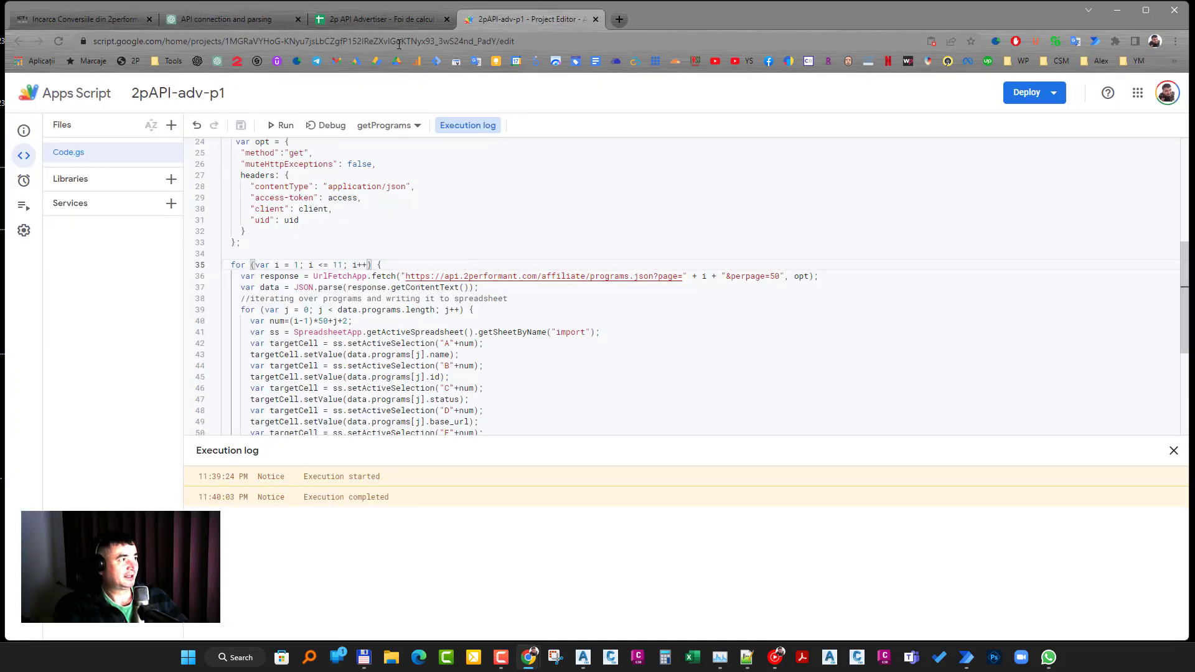
# Step: Glance at the blog's sign-in code, then scroll ChatGPT to the 404 'Resource Not Found' reply
pyautogui.click(84, 20)
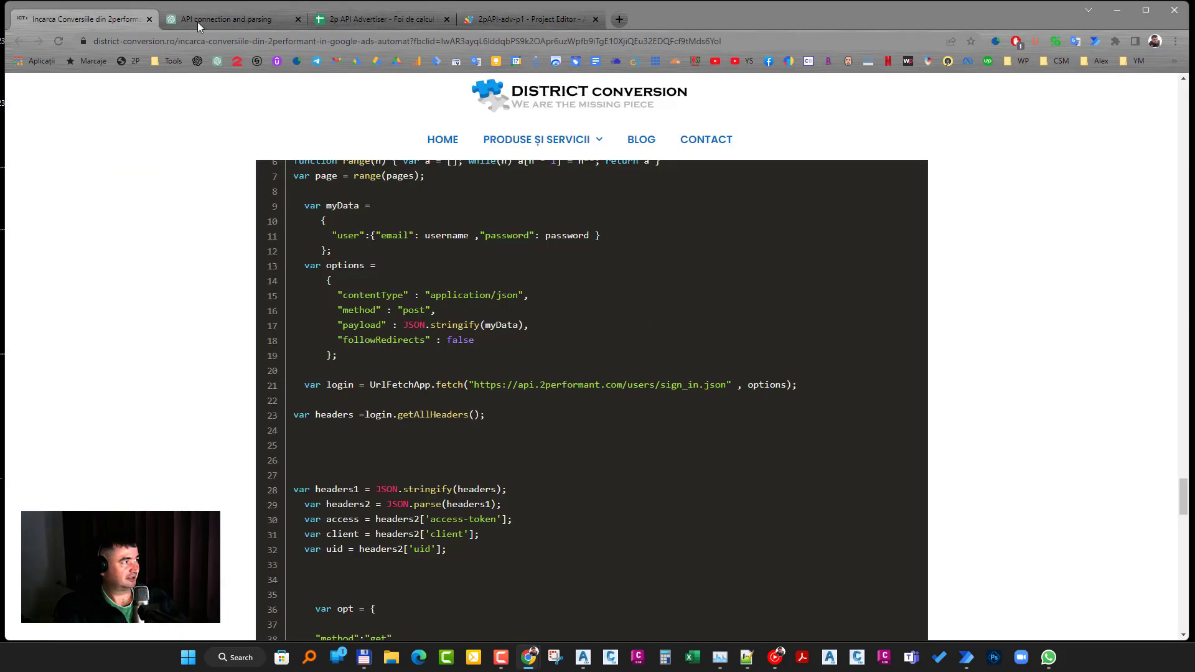
pyautogui.click(180, 20)
pyautogui.scroll(-5, 586, 402)
pyautogui.scroll(-3, 603, 418)
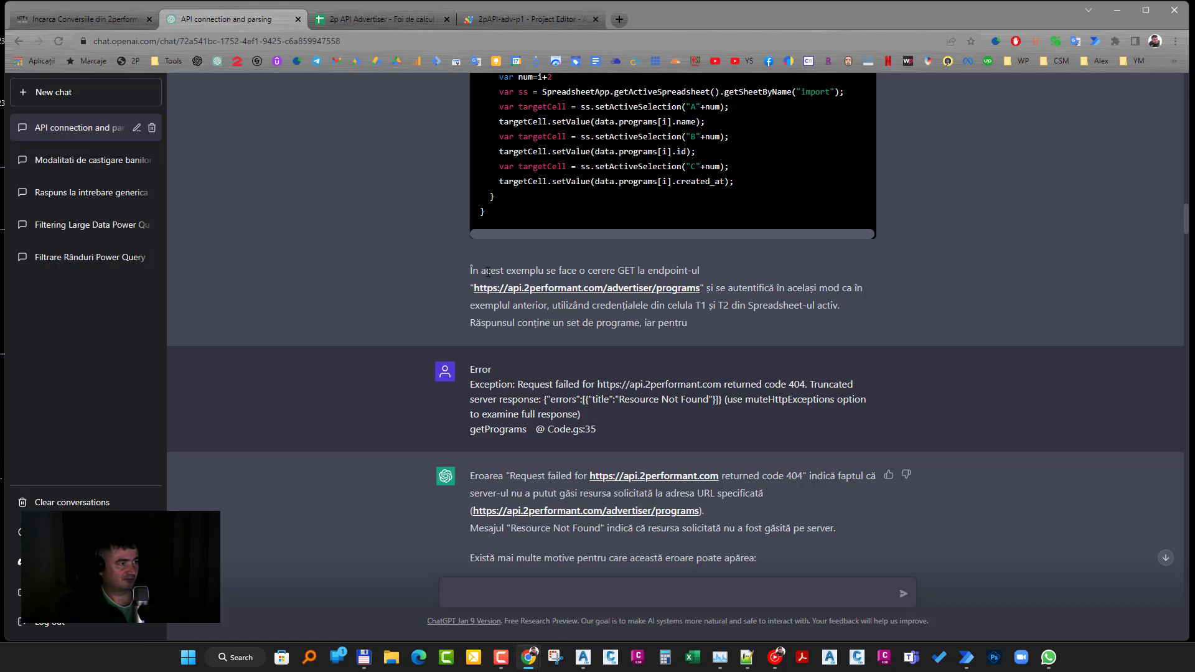
pyautogui.moveTo(618, 429)
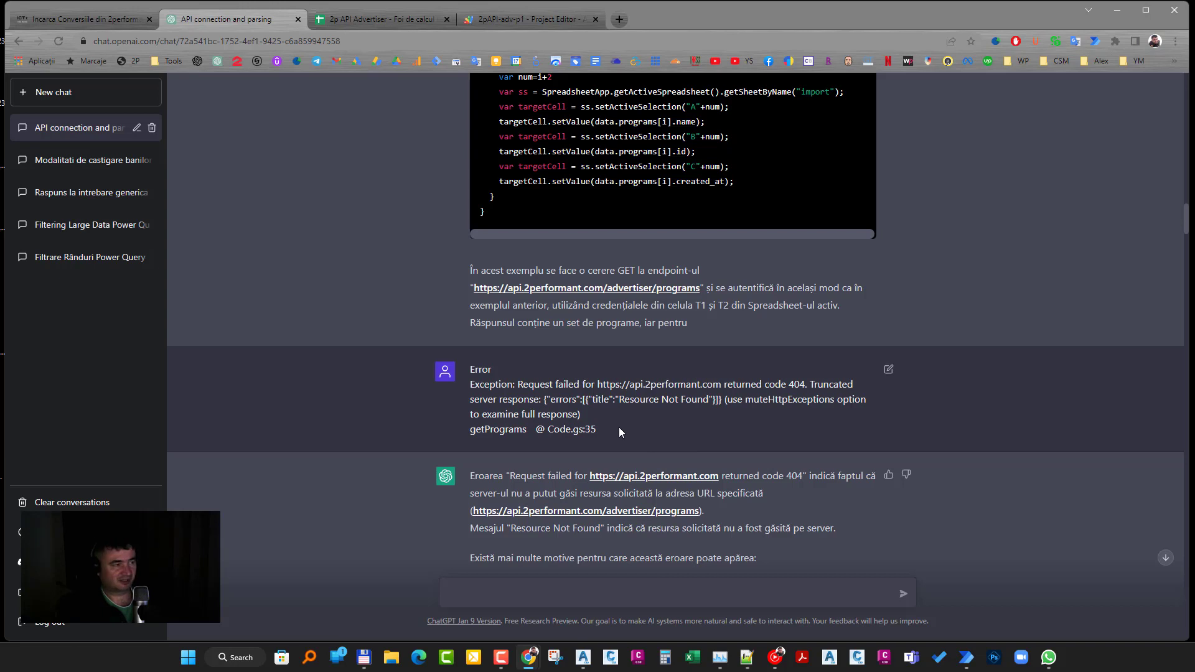
# Step: Scroll back up to the getPrograms request for advertiser programs and its code
pyautogui.scroll(5, 609, 420)
pyautogui.scroll(5, 613, 436)
pyautogui.scroll(4, 616, 448)
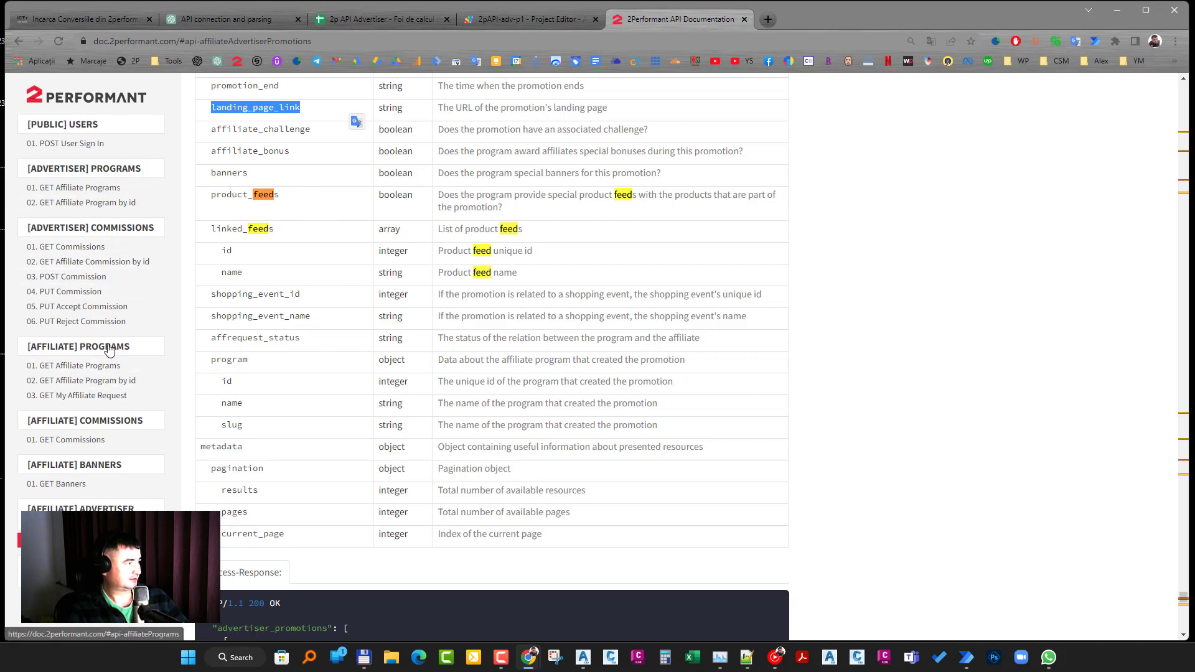
# Step: Confirm that GET advertiser/programs in the [Advertiser] Programs docs requires advertiser permission
pyautogui.click(89, 193)
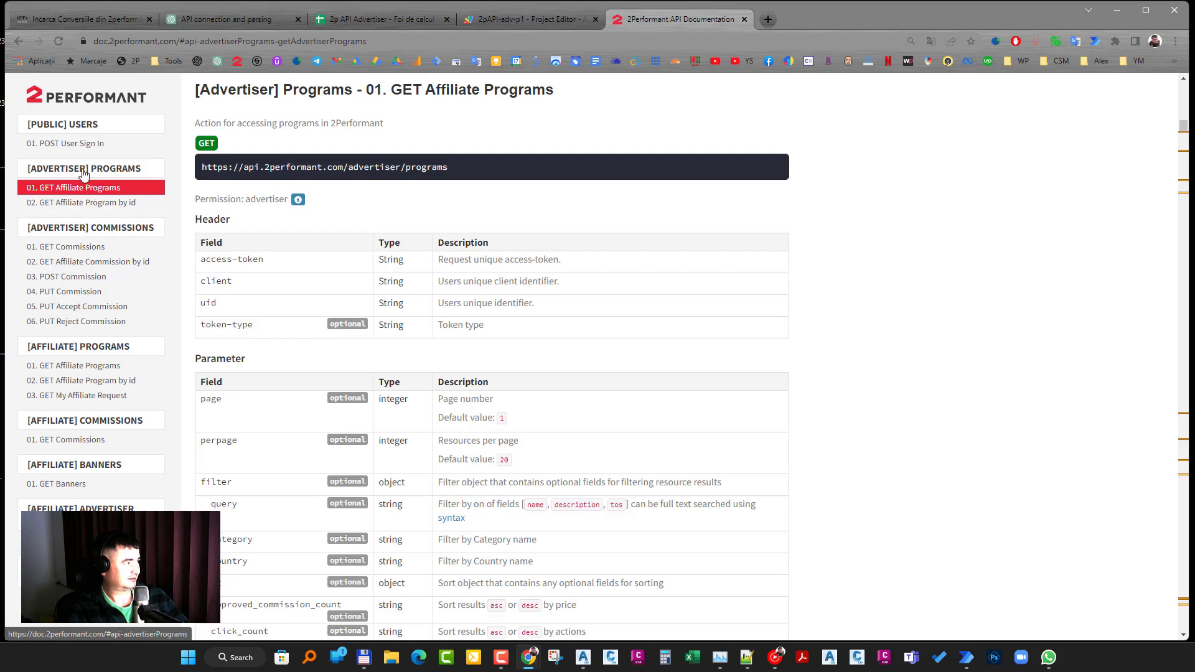
pyautogui.click(94, 169)
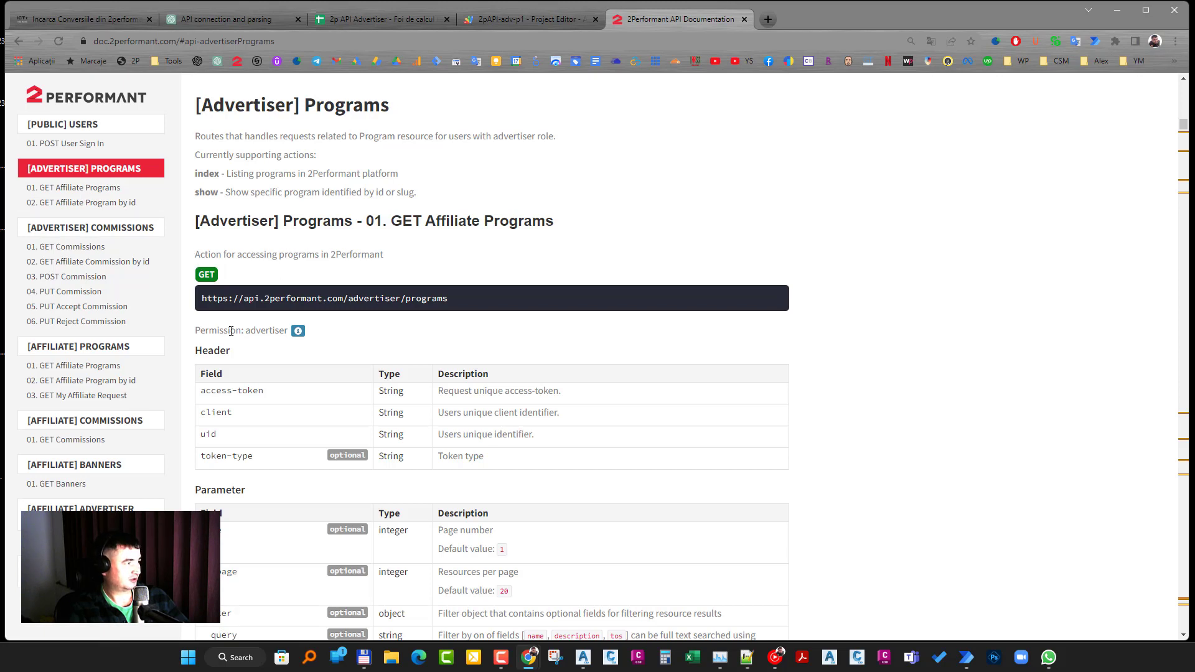
pyautogui.tripleClick(276, 331)
pyautogui.click(257, 334)
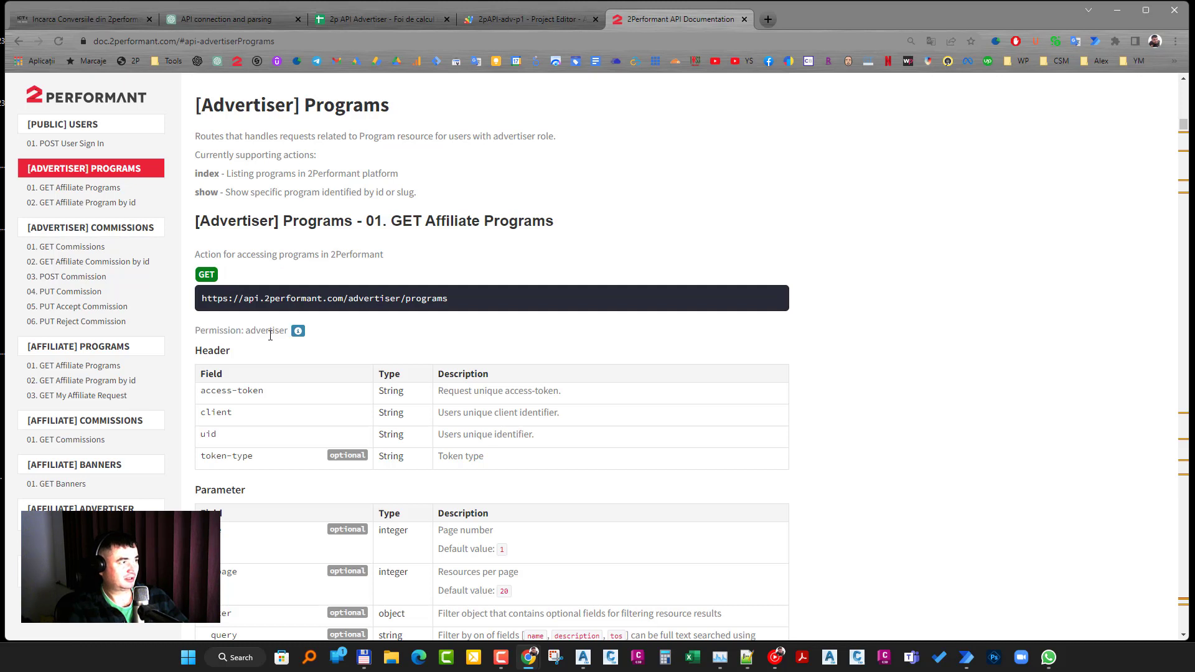
pyautogui.click(214, 21)
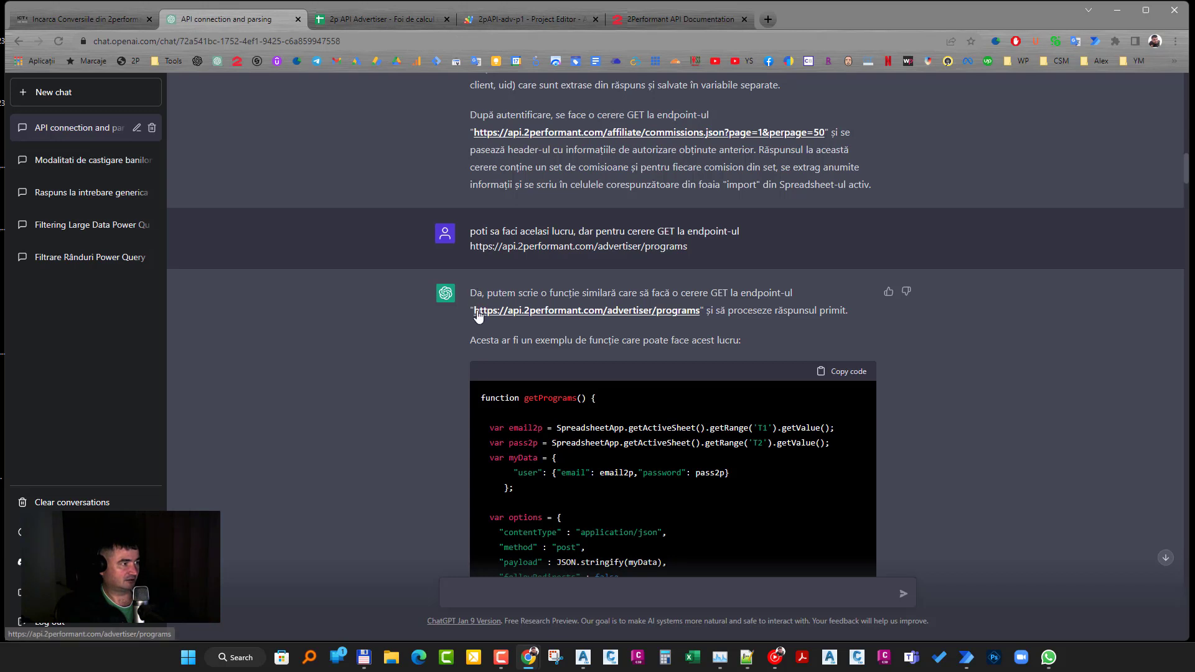
pyautogui.moveTo(616, 238)
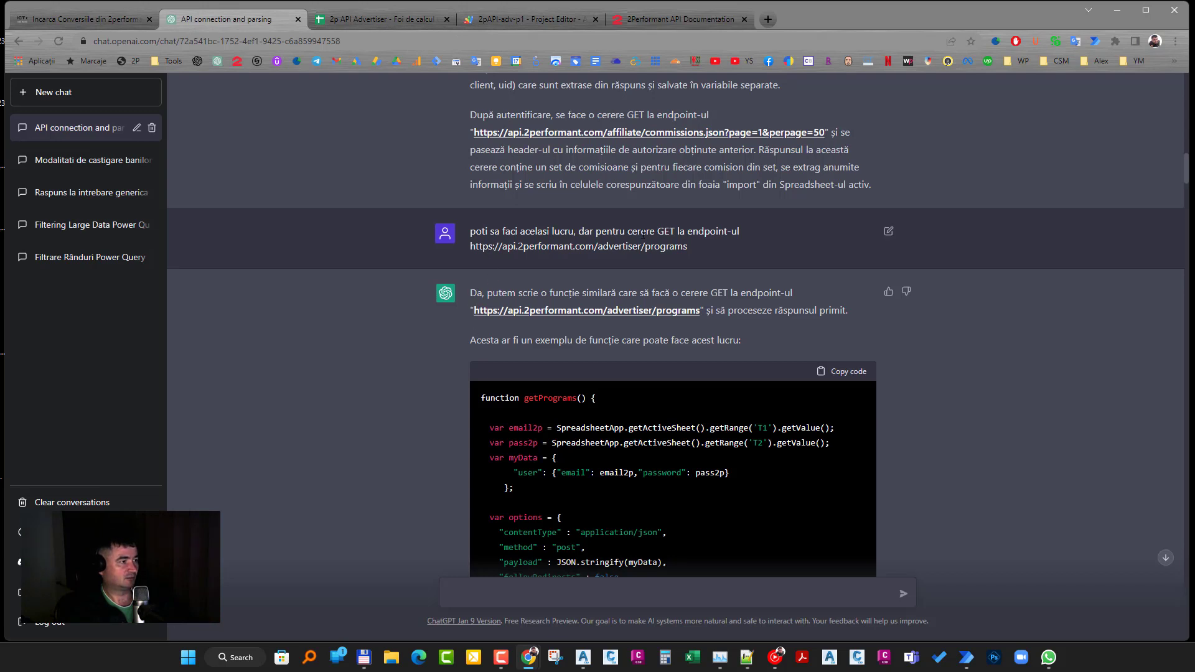
# Step: Find the 'inlocuieste cu' request and select 'affiliate' and 'advertiser_promotions' in its endpoint
pyautogui.scroll(-2, 579, 333)
pyautogui.scroll(-4, 578, 333)
pyautogui.scroll(-10, 583, 325)
pyautogui.scroll(3, 584, 324)
pyautogui.scroll(-2, 498, 280)
pyautogui.scroll(-3, 477, 267)
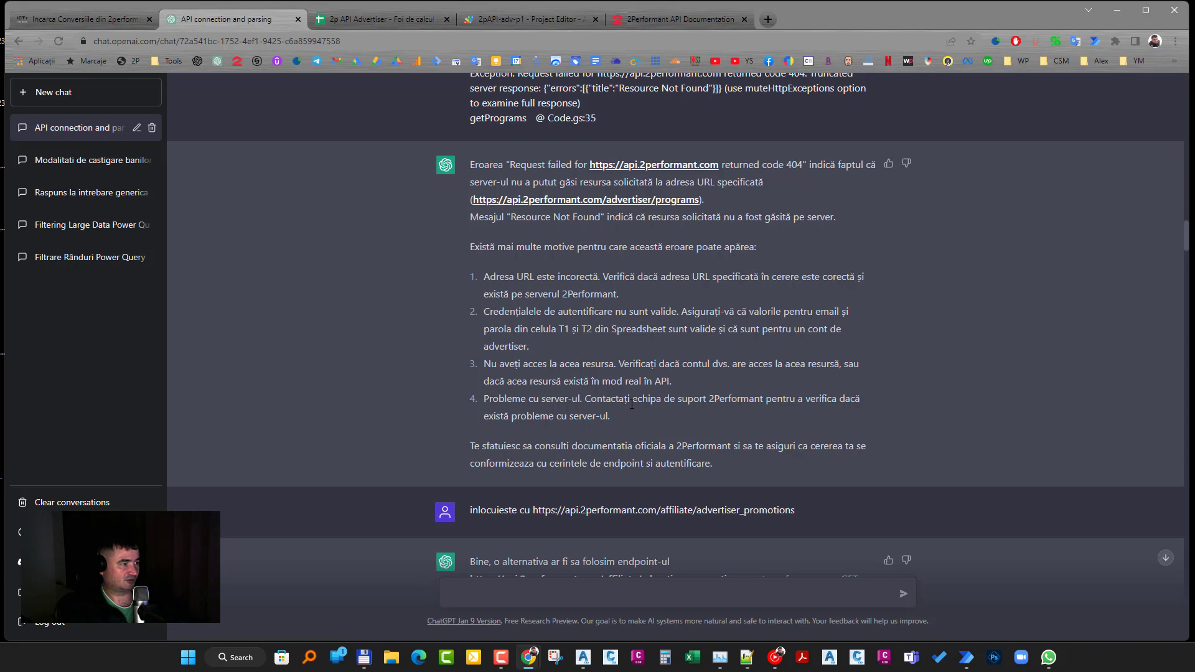
pyautogui.scroll(-2, 631, 403)
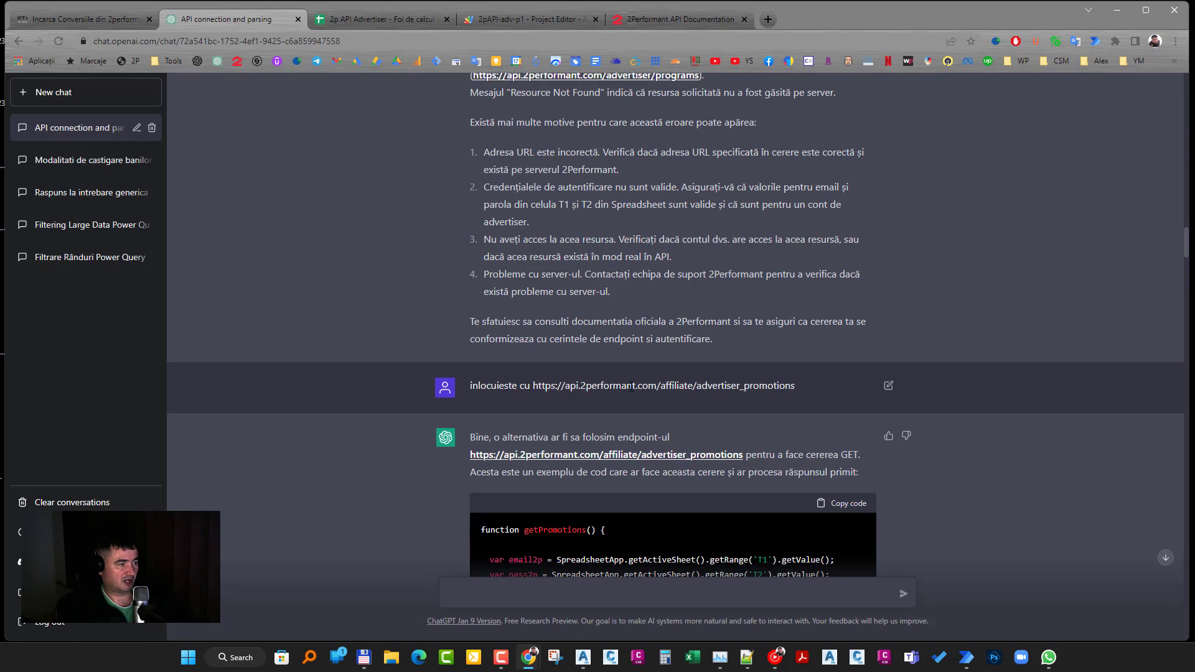
pyautogui.doubleClick(675, 386)
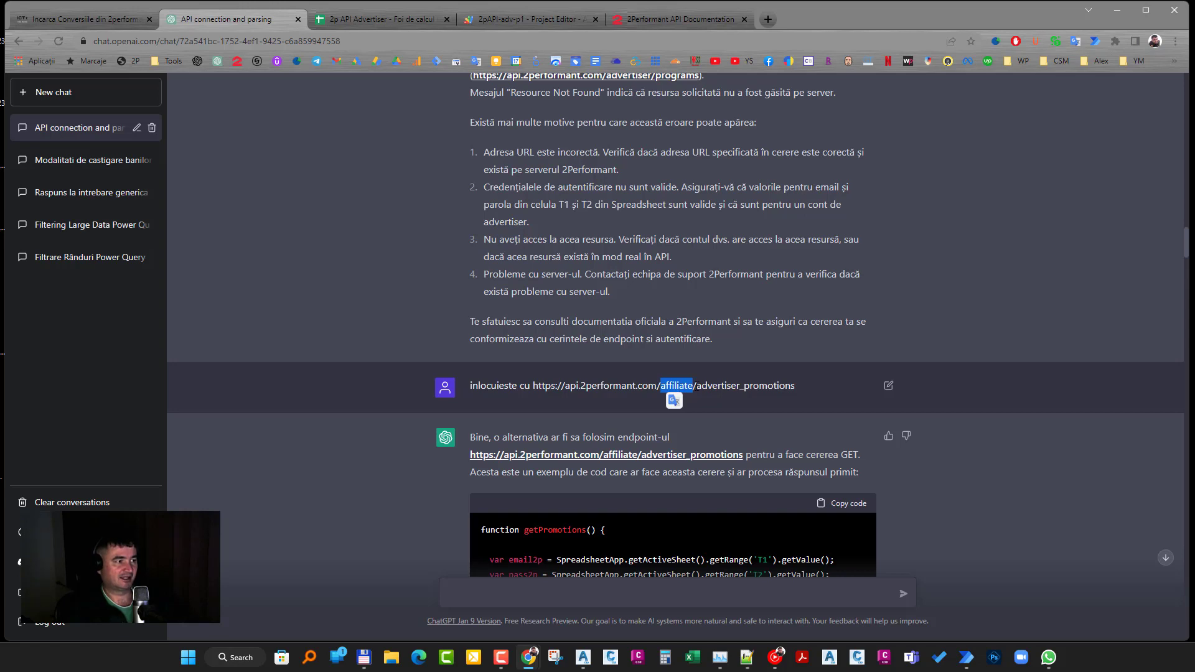
pyautogui.moveTo(696, 386); pyautogui.dragTo(822, 387)
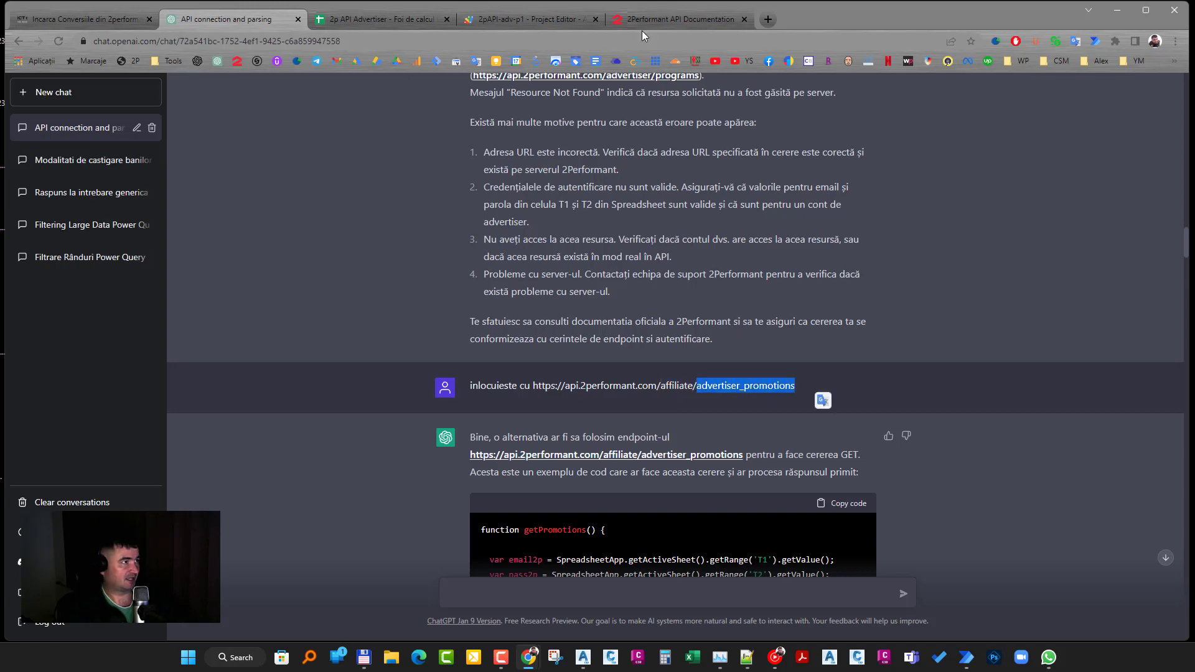
pyautogui.click(656, 14)
# Step: Review the [Affiliate] Advertiser Promotions docs, then the [Affiliate] Programs GET Affiliate Programs docs
pyautogui.click(75, 541)
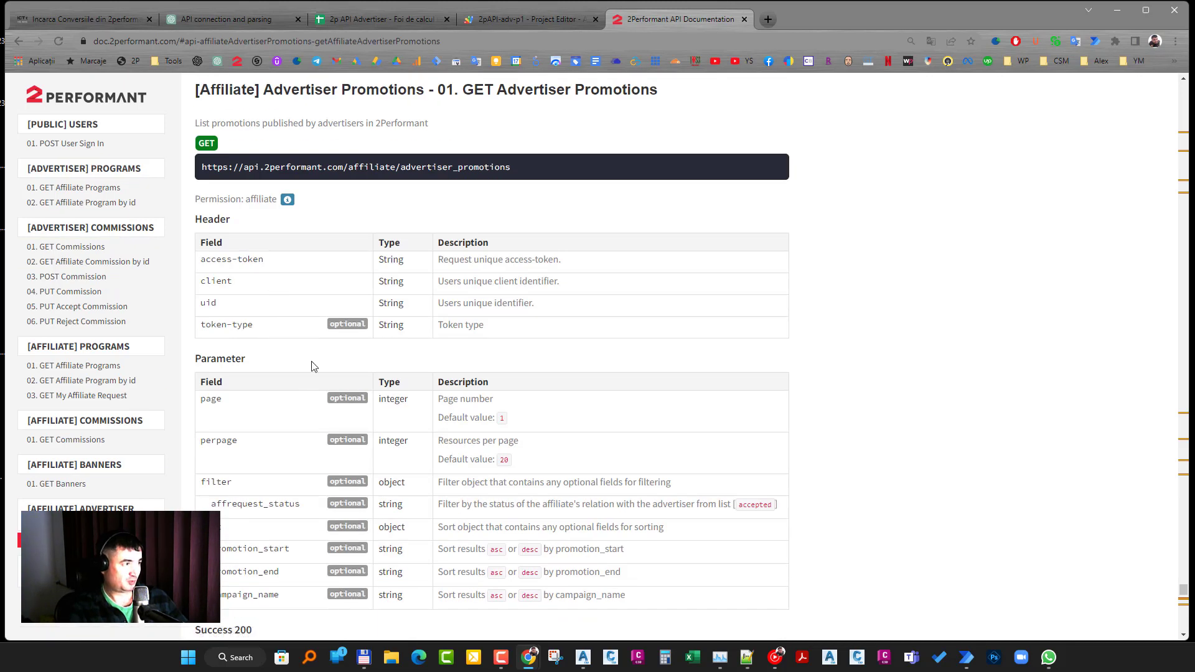
pyautogui.scroll(-3, 270, 502)
pyautogui.scroll(2, 270, 502)
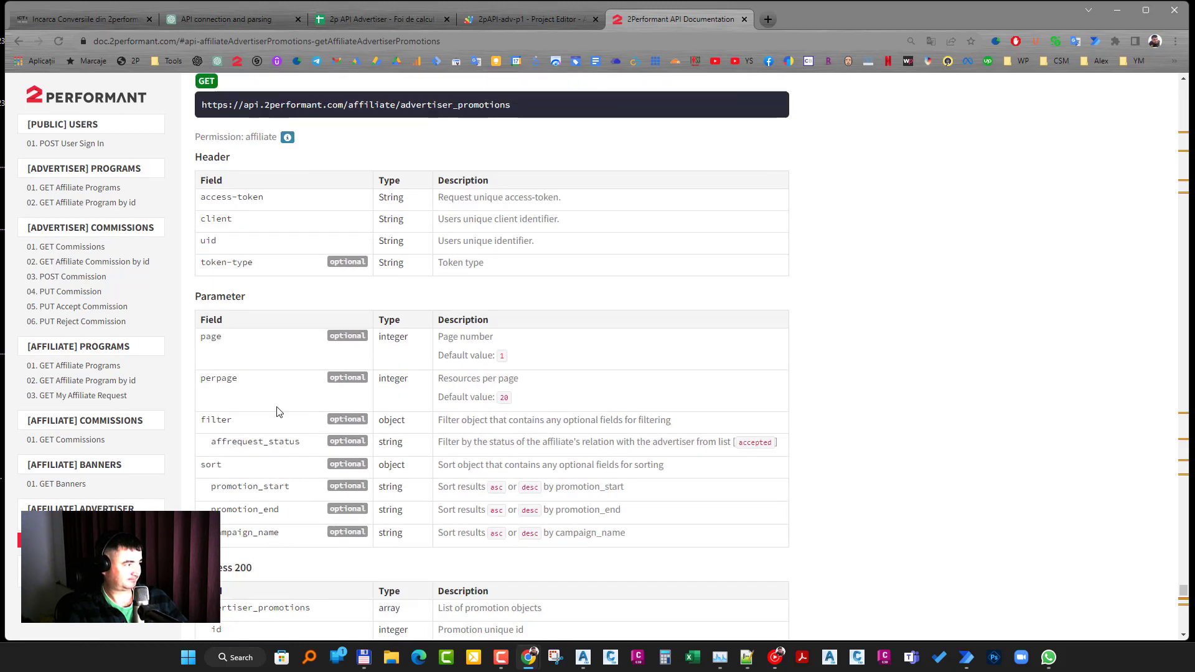
pyautogui.click(56, 367)
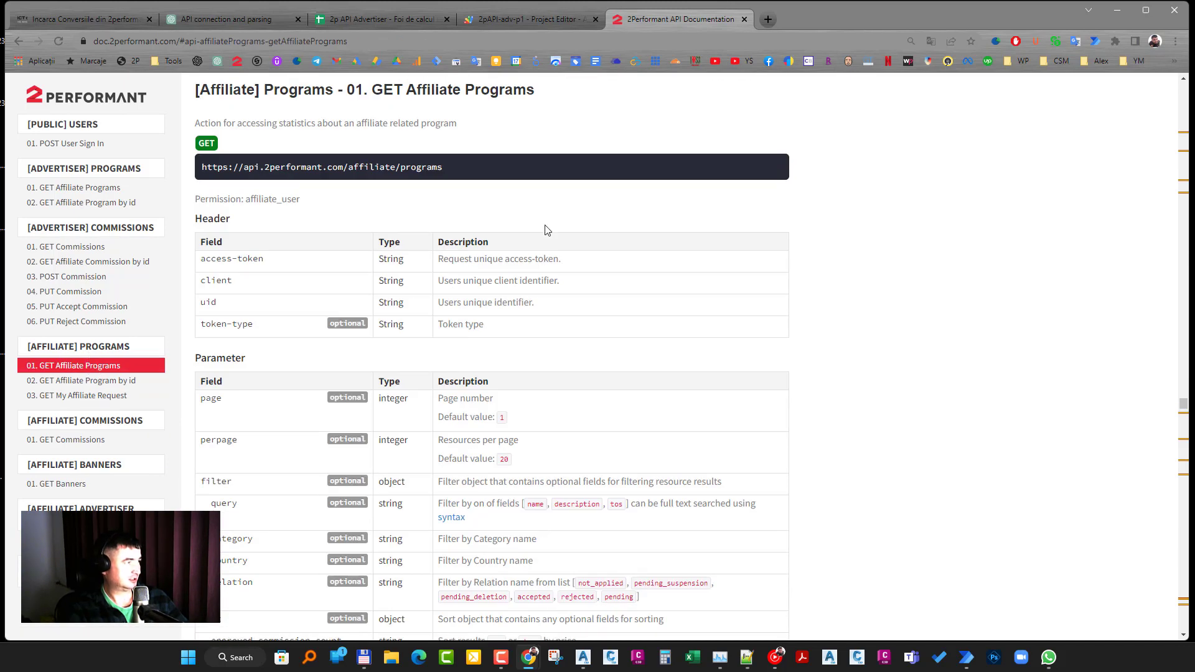
pyautogui.click(223, 19)
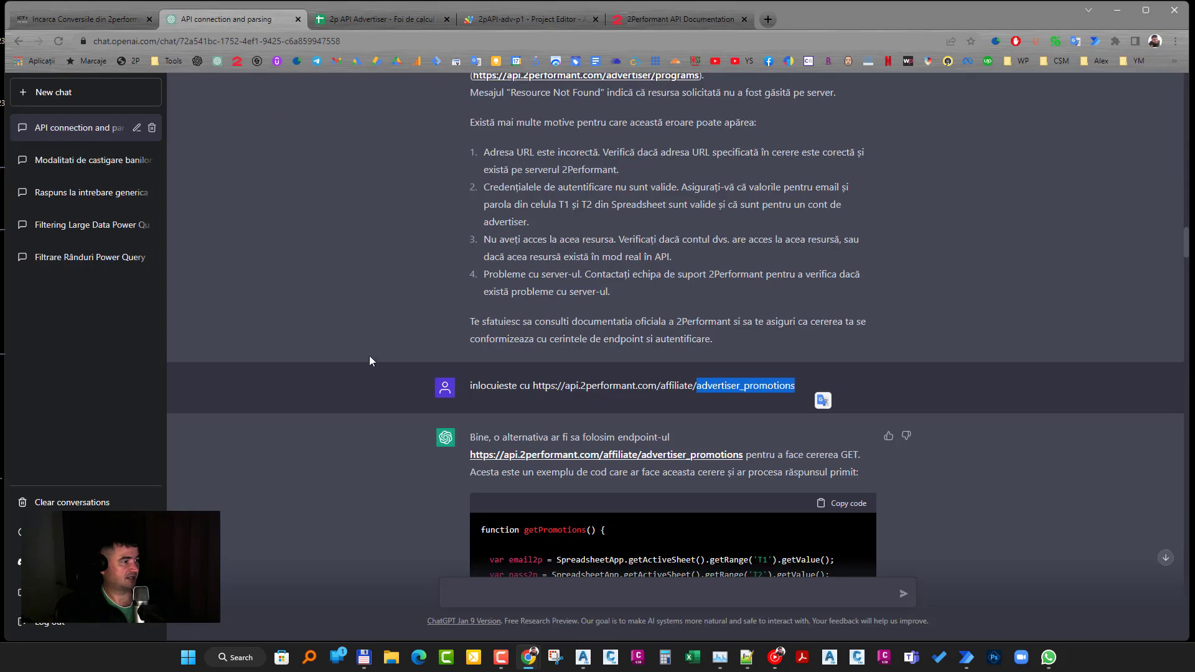
# Step: Scroll past the undefined 'length' TypeError reply to the paged programs.json getPrograms code
pyautogui.scroll(-4, 418, 454)
pyautogui.scroll(-6, 452, 447)
pyautogui.scroll(-6, 473, 442)
pyautogui.scroll(-3, 495, 436)
pyautogui.moveTo(647, 446)
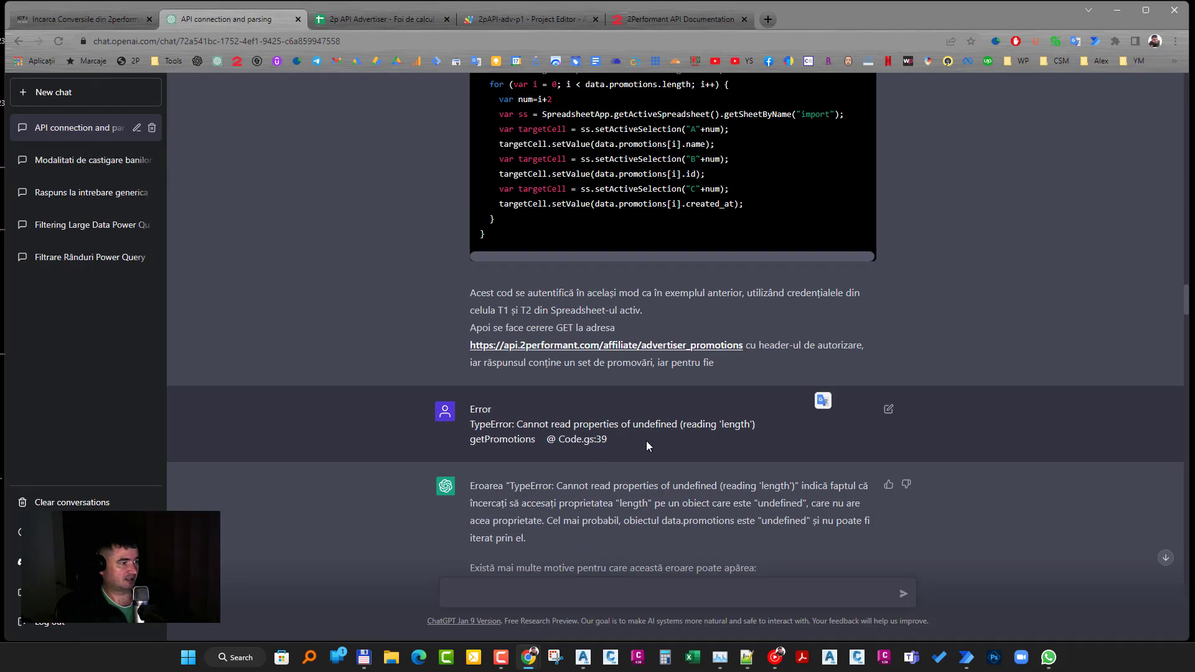
pyautogui.scroll(-3, 470, 448)
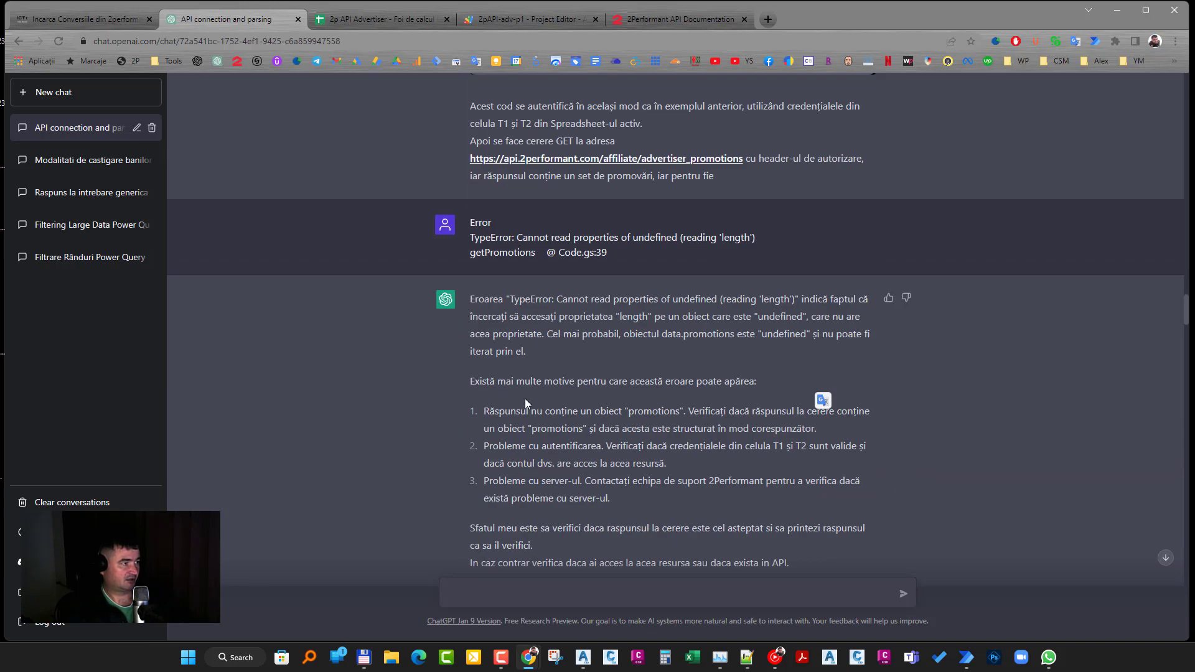
pyautogui.scroll(-3, 553, 432)
pyautogui.scroll(-3, 517, 336)
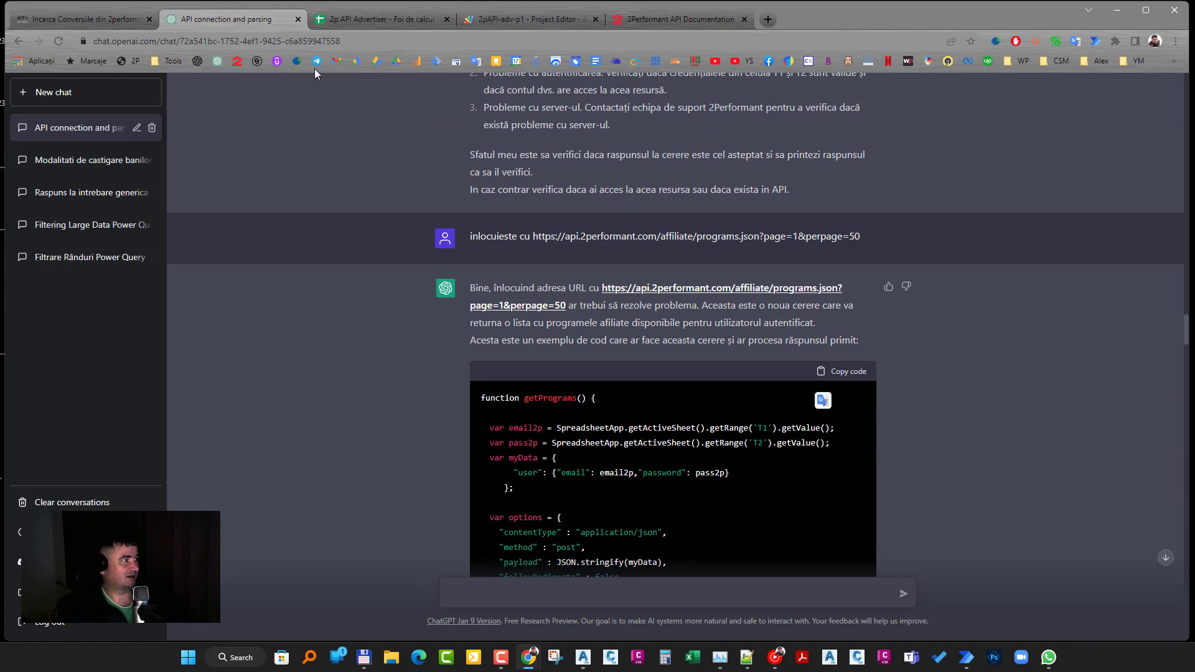
pyautogui.click(520, 17)
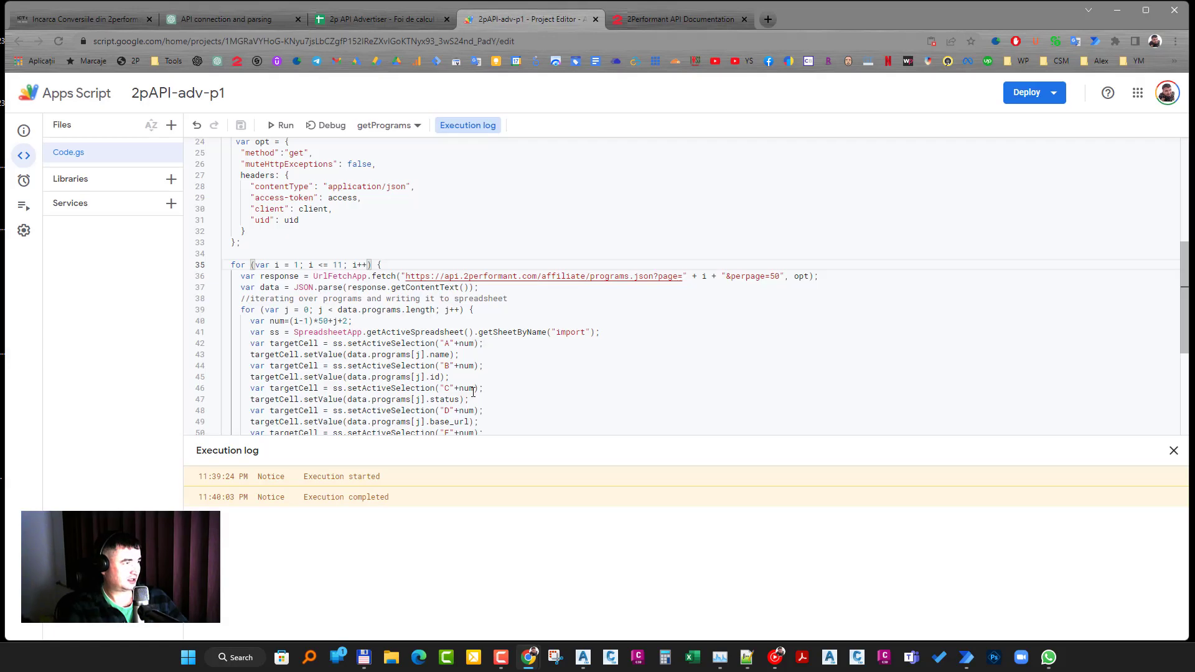
# Step: Review the District Conversion blog's paged commissions.json loop code, then return to ChatGPT
pyautogui.click(81, 19)
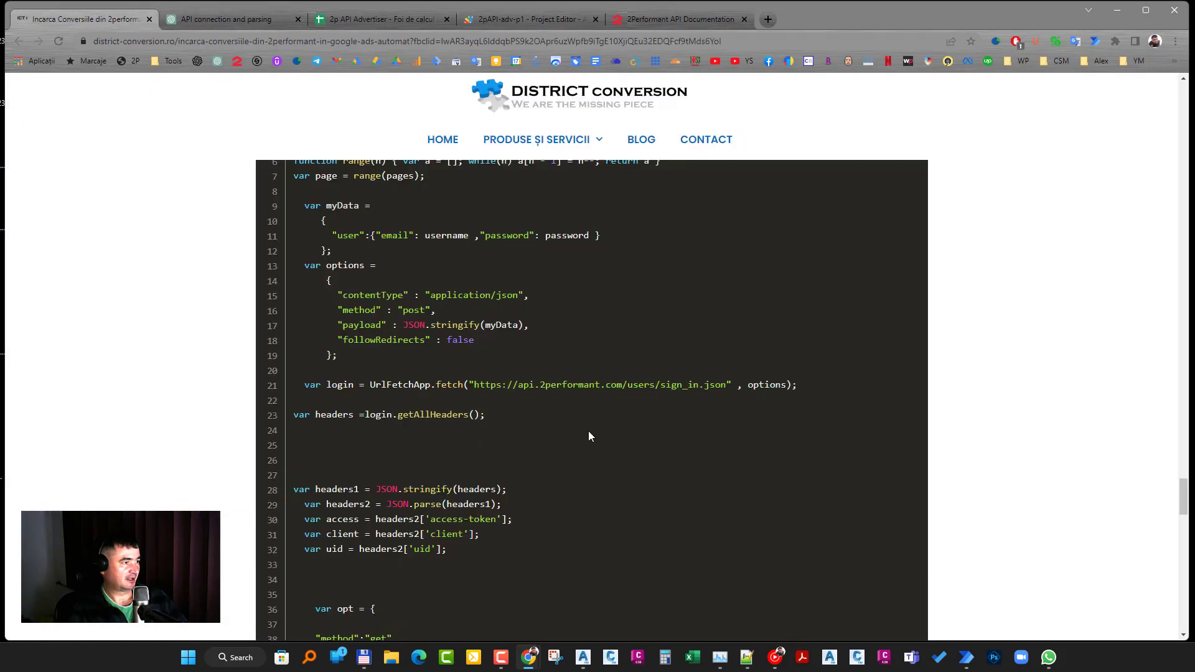
pyautogui.scroll(-4, 589, 436)
pyautogui.scroll(-5, 585, 385)
pyautogui.scroll(-2, 584, 383)
pyautogui.scroll(-3, 598, 386)
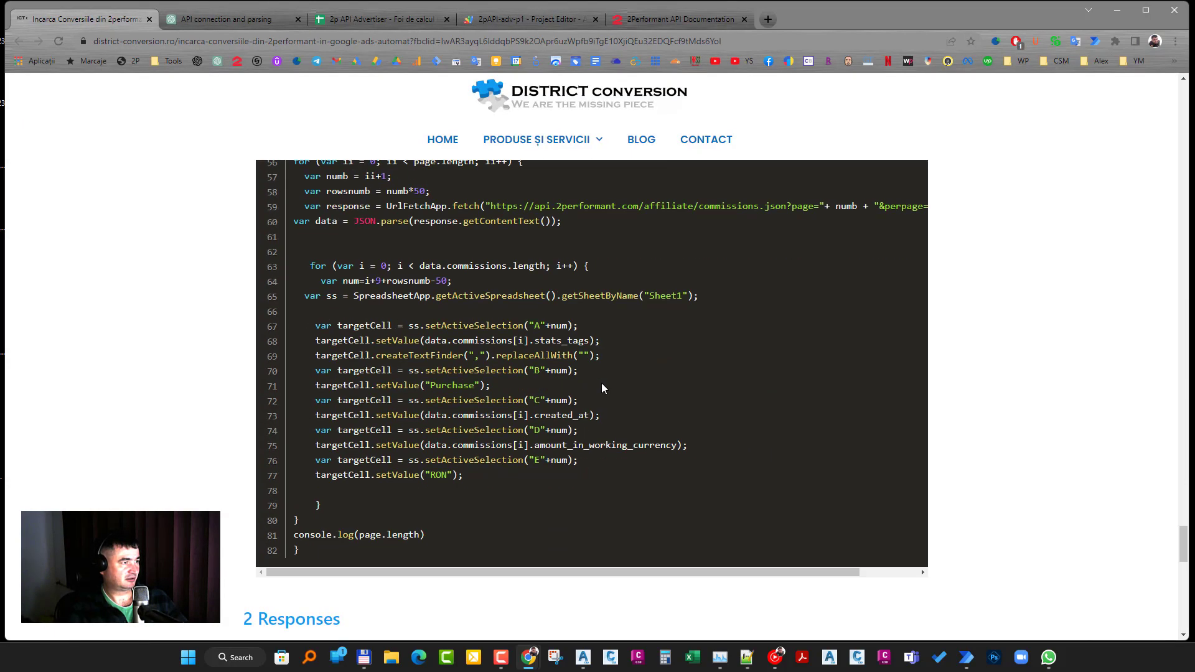
pyautogui.scroll(1, 601, 387)
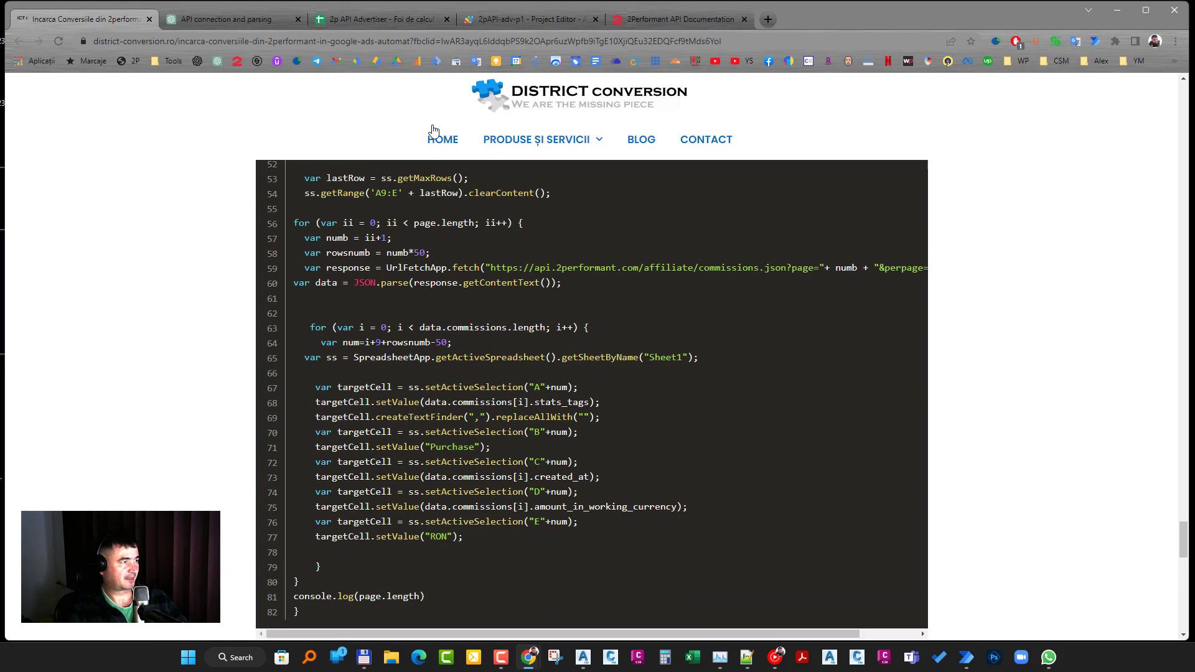
pyautogui.click(229, 20)
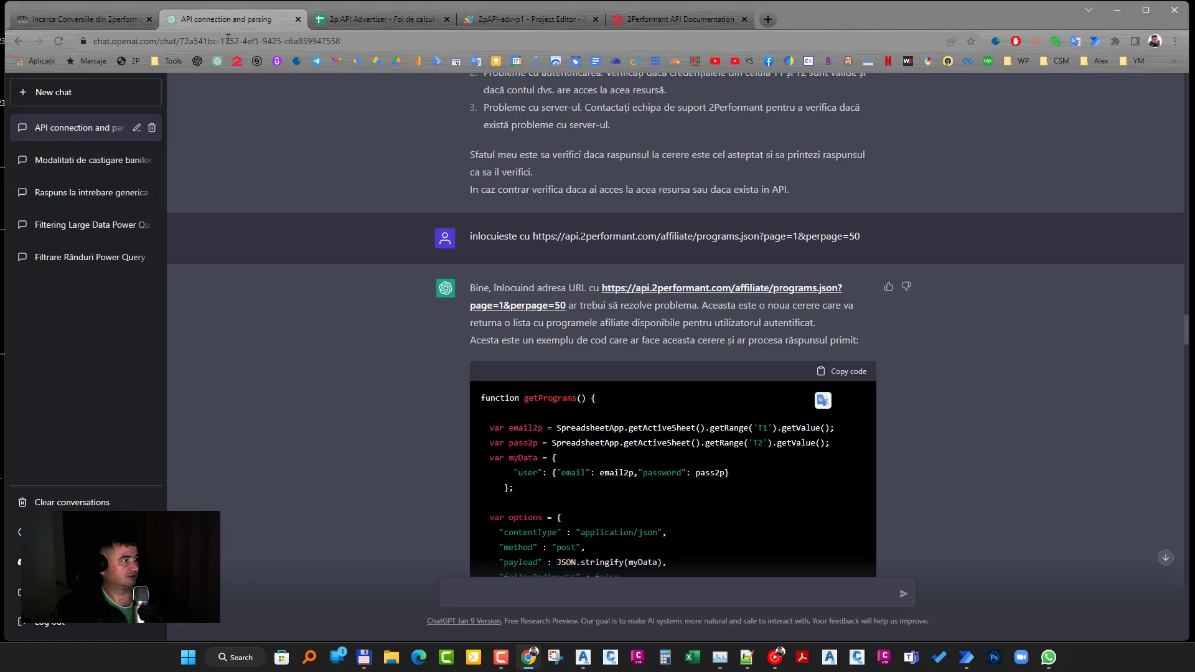
pyautogui.moveTo(662, 235)
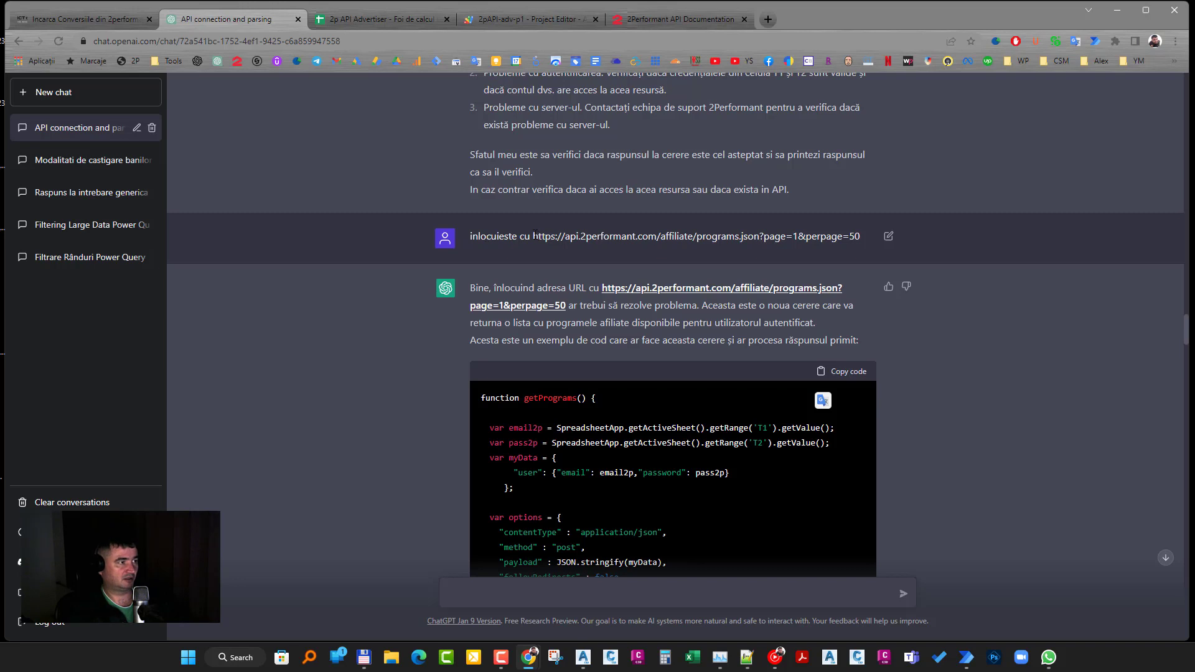
# Step: Highlight the programs.json endpoint in the message and scroll through the pages 1–10 answer
pyautogui.moveTo(532, 236); pyautogui.dragTo(776, 236)
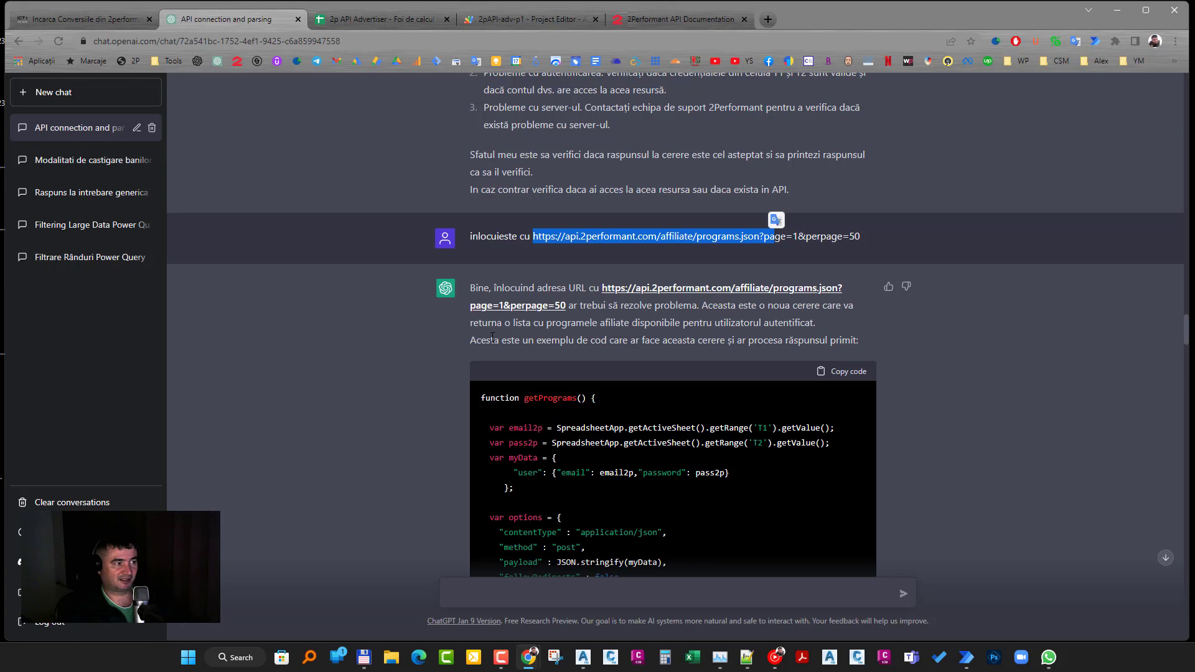
pyautogui.scroll(-6, 459, 372)
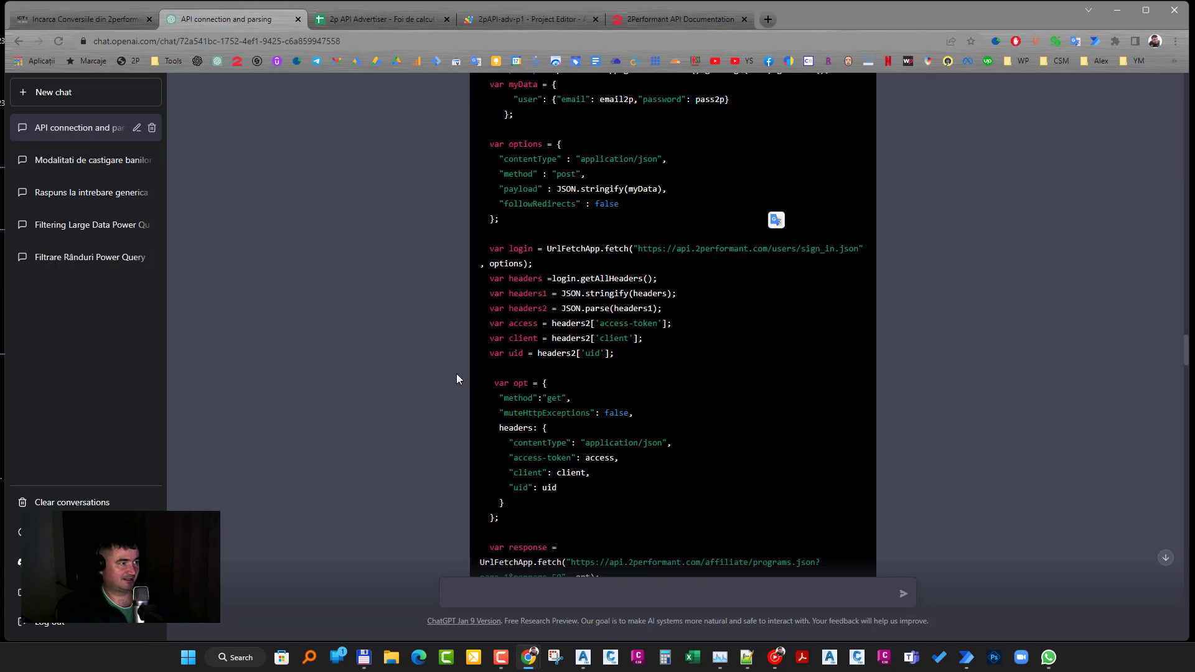
pyautogui.scroll(-4, 458, 374)
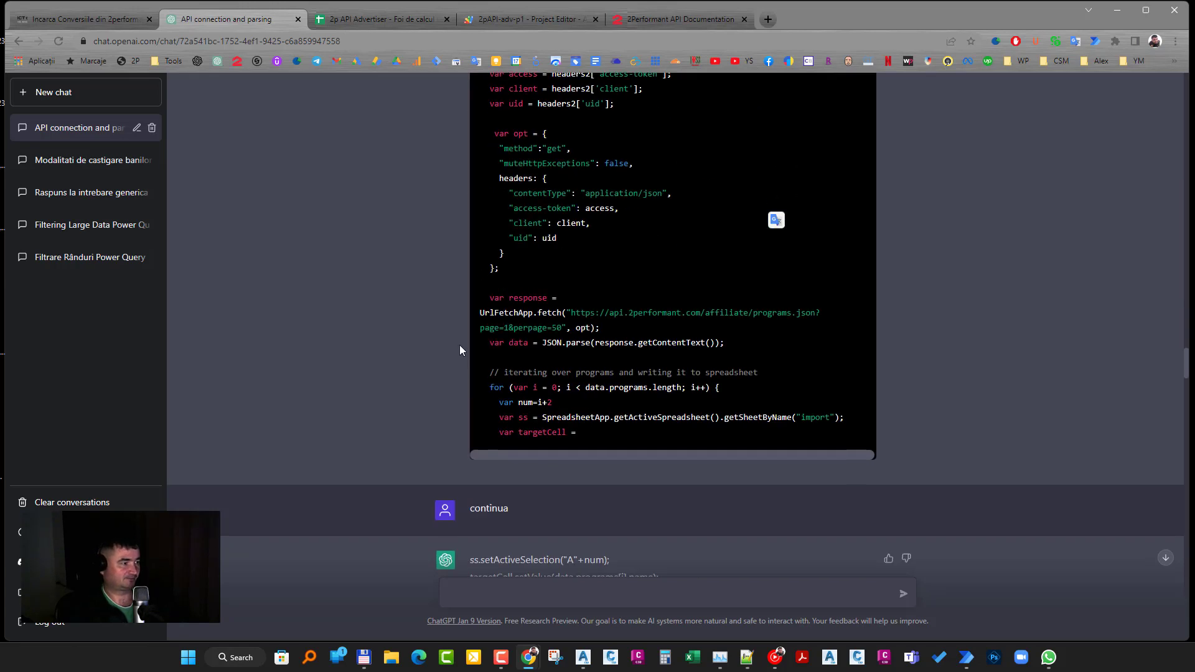
pyautogui.scroll(-4, 436, 336)
pyautogui.scroll(7, 393, 312)
pyautogui.scroll(6, 423, 450)
pyautogui.scroll(1, 624, 411)
pyautogui.scroll(-4, 625, 410)
pyautogui.scroll(-4, 629, 405)
pyautogui.scroll(-6, 629, 288)
pyautogui.moveTo(616, 270)
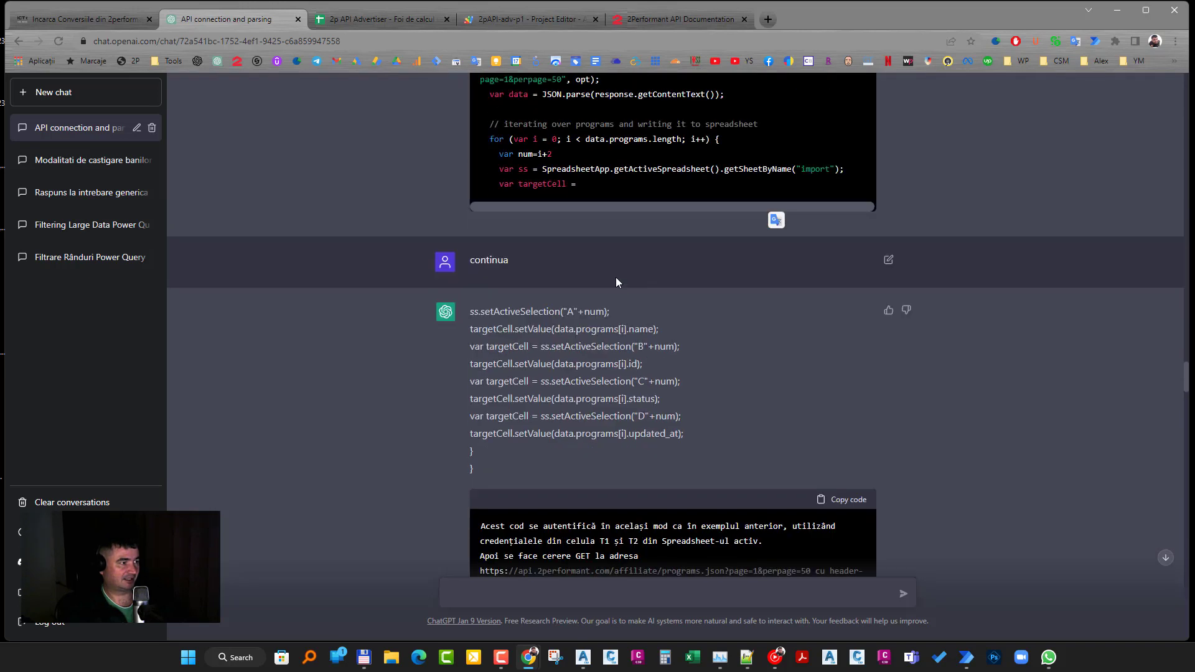
pyautogui.scroll(2, 603, 236)
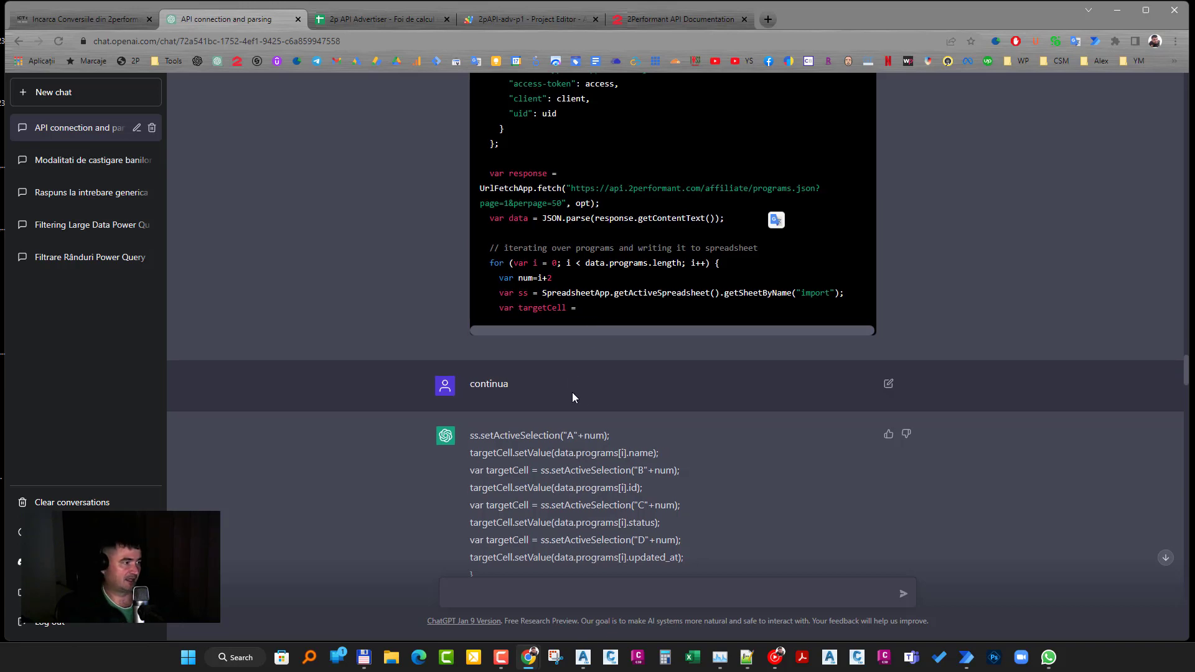
pyautogui.scroll(-2, 572, 392)
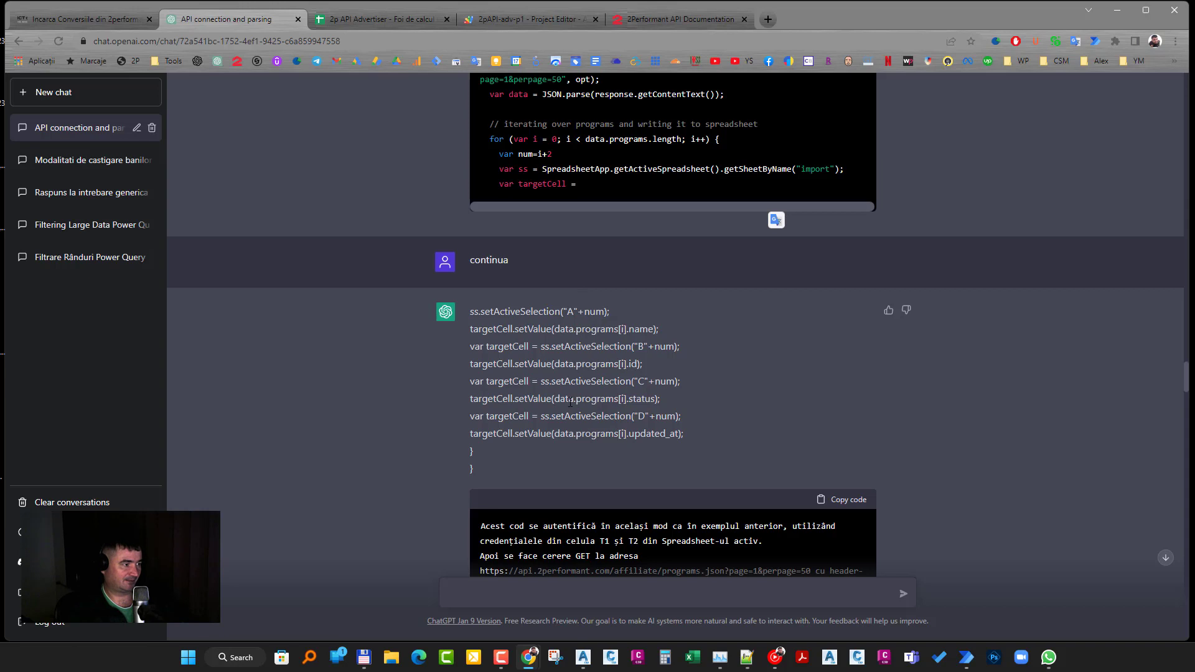
# Step: Scroll back and forth to reread the page and perpage parameter explanation
pyautogui.scroll(-1, 570, 401)
pyautogui.scroll(2, 570, 401)
pyautogui.scroll(2, 587, 239)
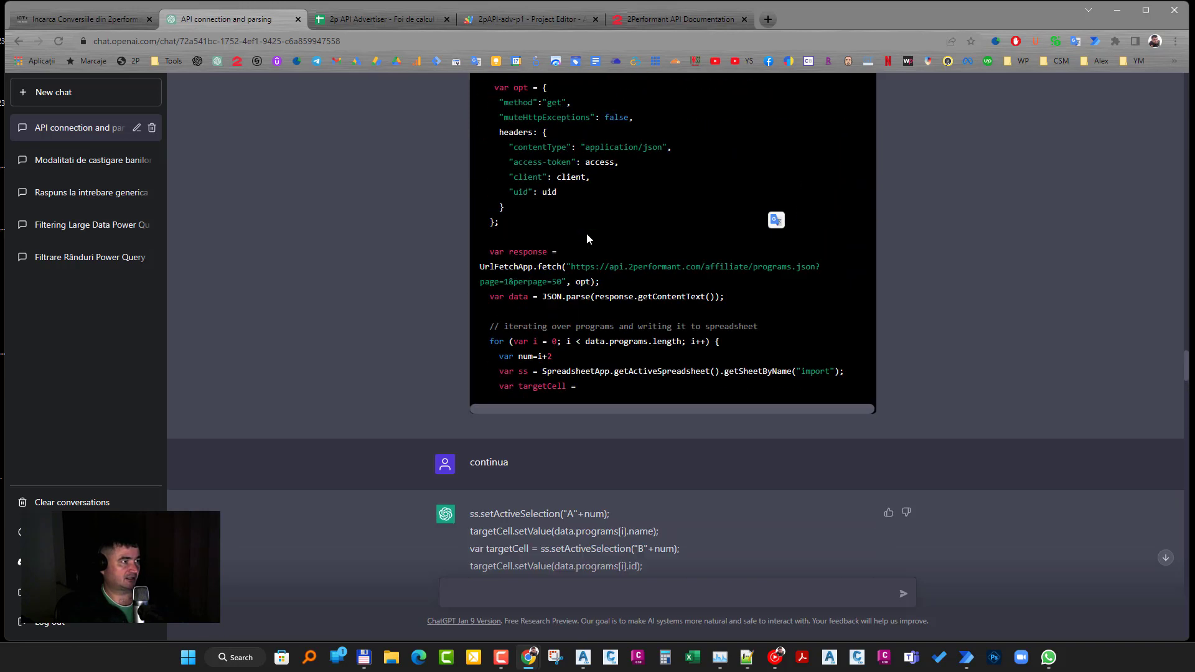
pyautogui.scroll(-2, 586, 239)
pyautogui.scroll(4, 578, 280)
pyautogui.scroll(1, 560, 255)
pyautogui.scroll(-2, 589, 256)
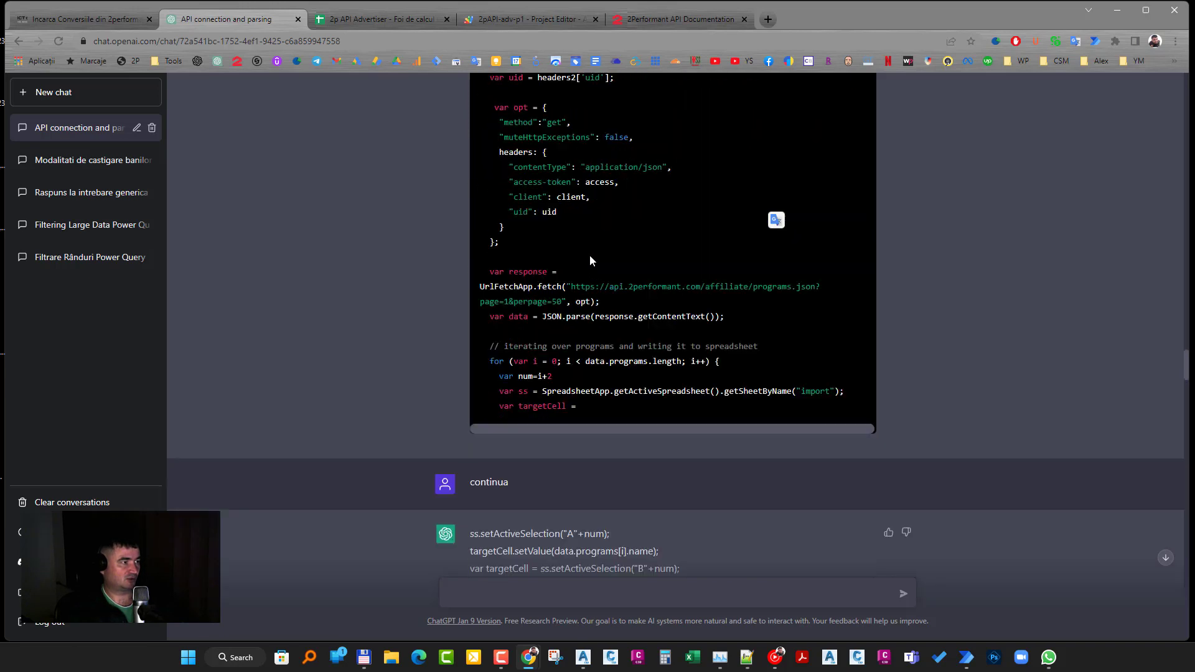
pyautogui.scroll(-5, 590, 260)
pyautogui.scroll(-5, 510, 326)
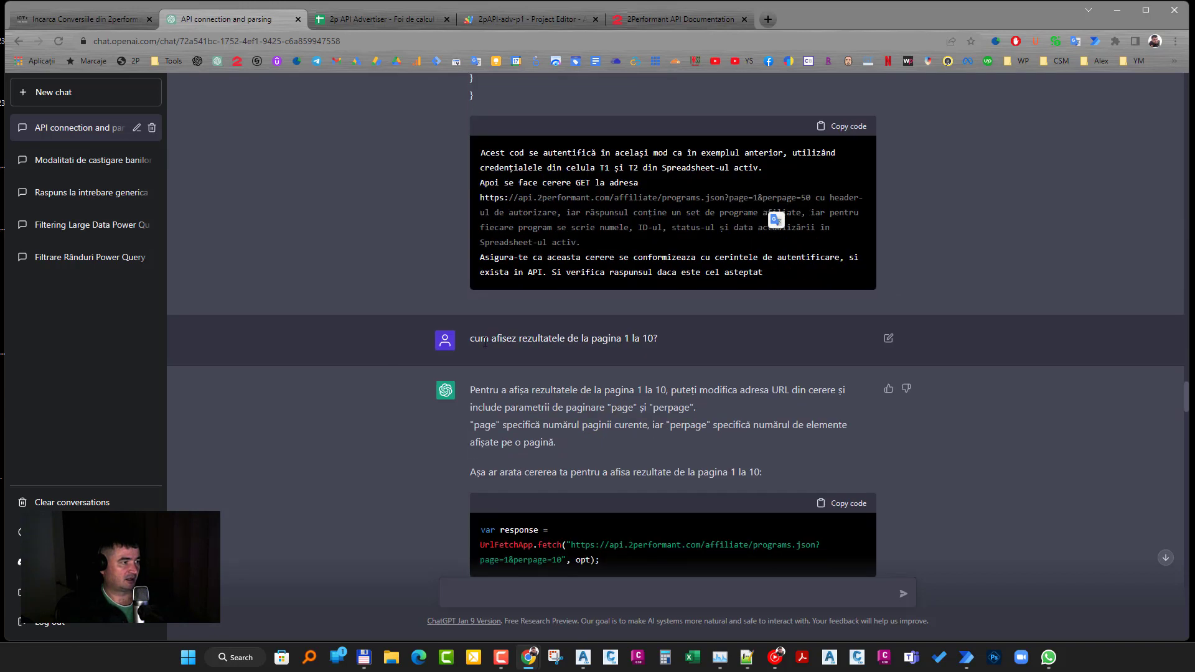
pyautogui.scroll(1, 485, 348)
pyautogui.scroll(2, 488, 374)
pyautogui.scroll(1, 509, 325)
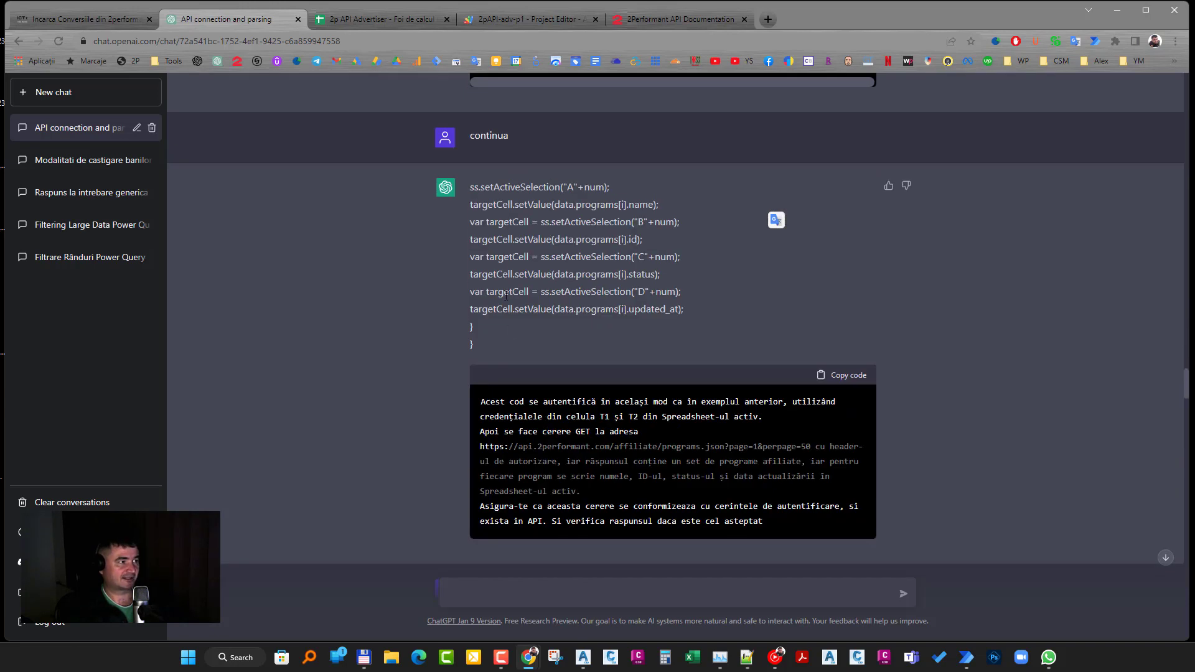
pyautogui.scroll(-3, 505, 297)
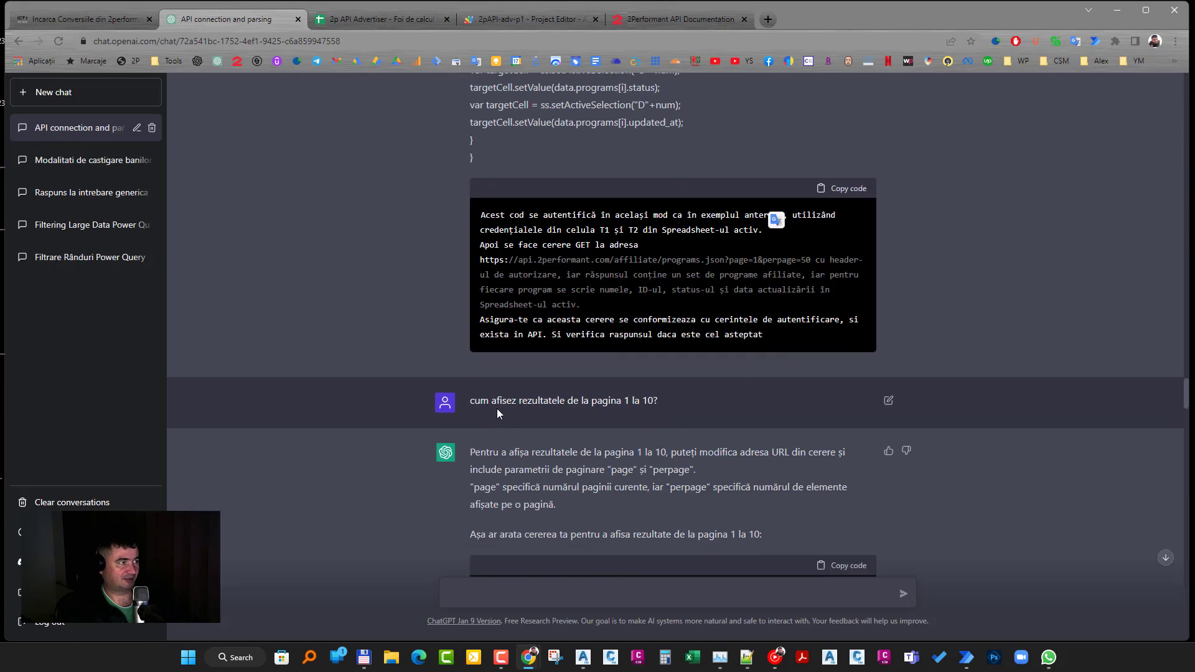
pyautogui.scroll(1, 559, 473)
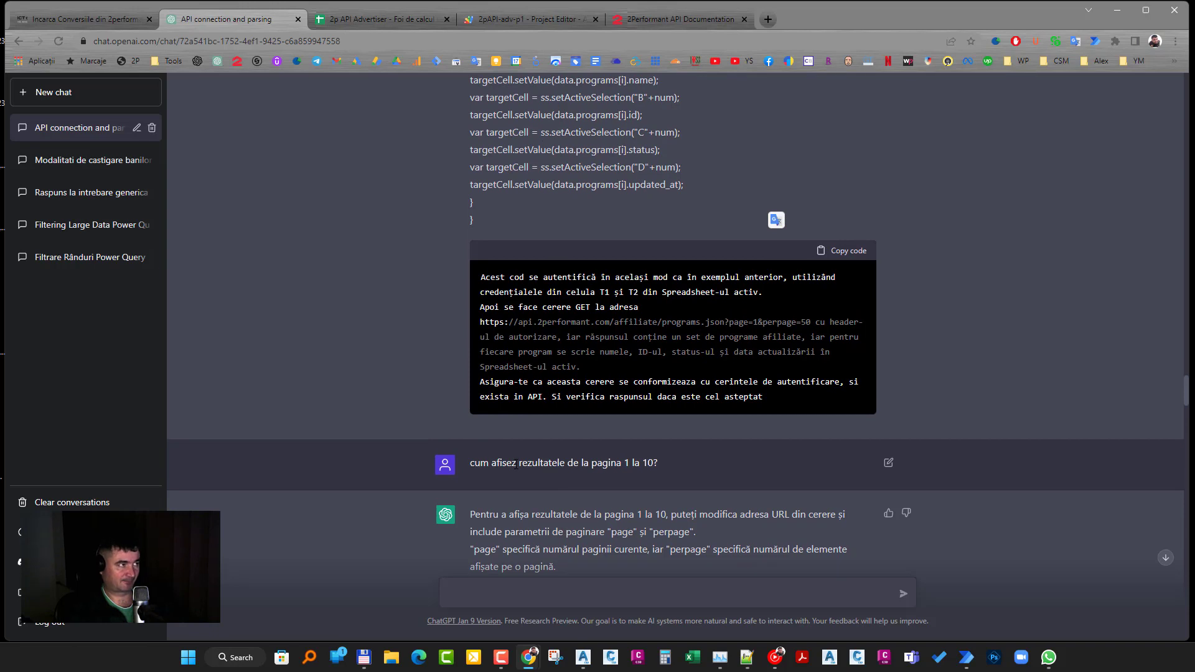
# Step: Highlight the perpage=50 value in the Apps Script programs request, then return to ChatGPT
pyautogui.click(530, 19)
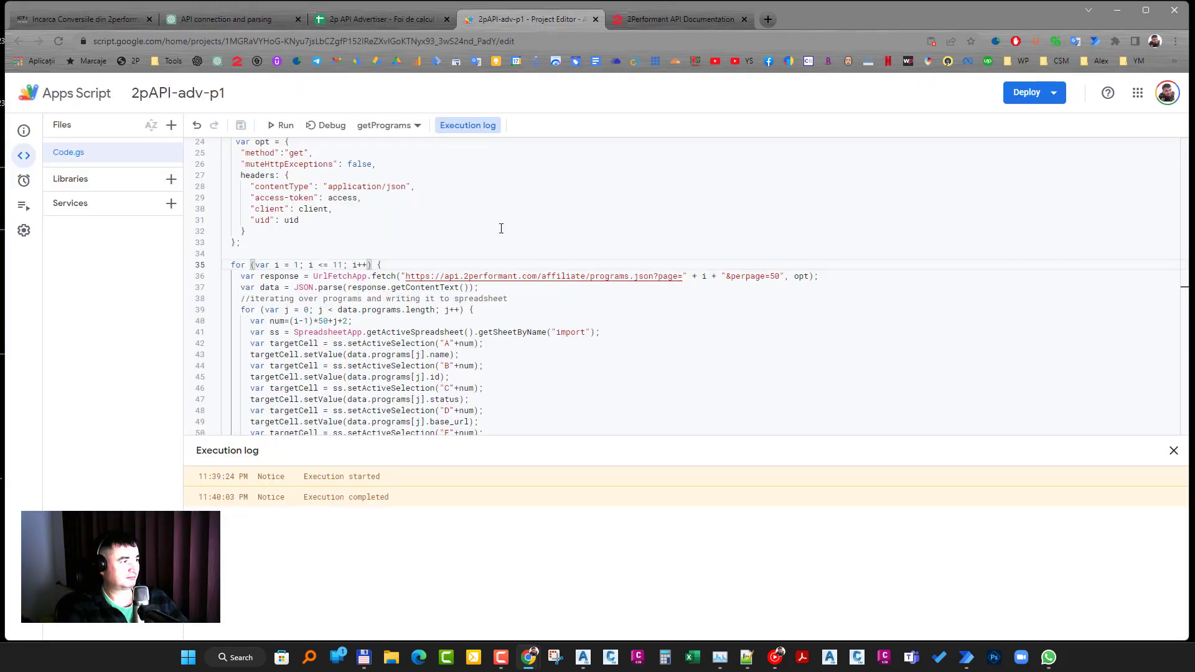
pyautogui.doubleClick(773, 276)
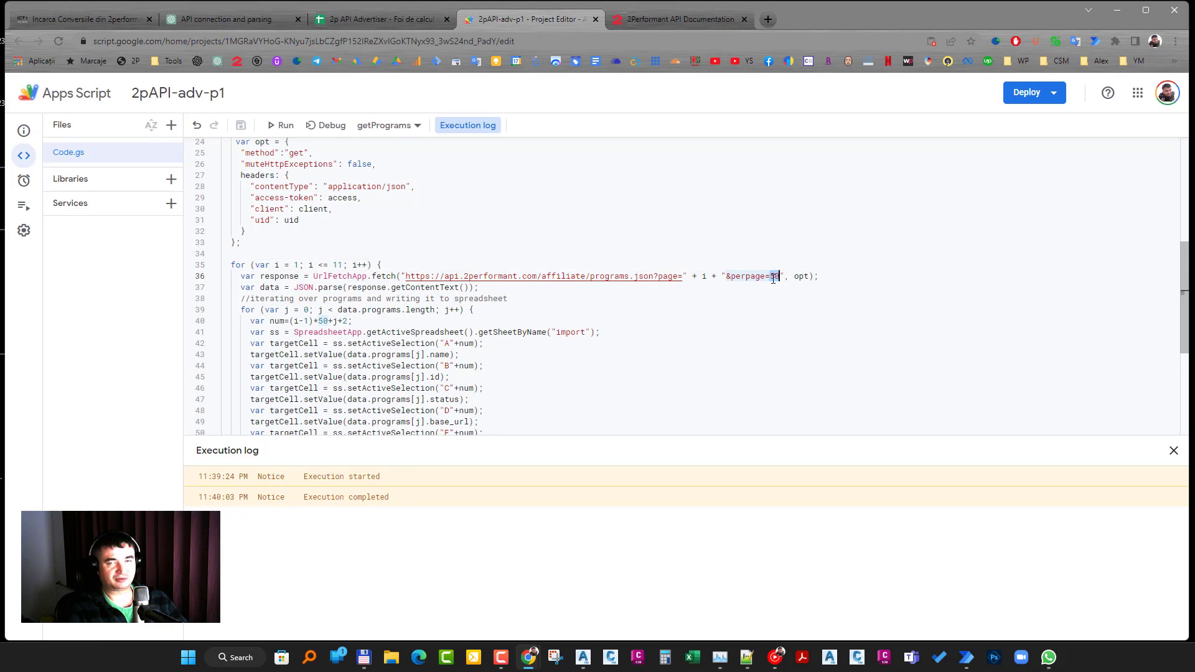
pyautogui.click(774, 277)
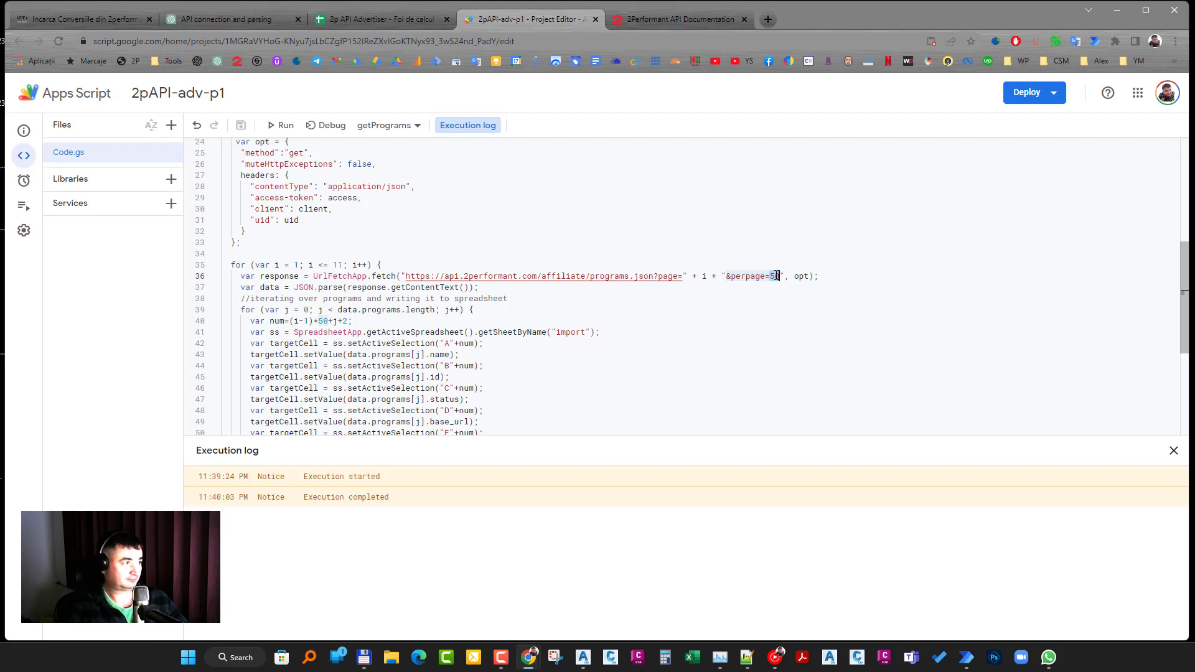
pyautogui.click(207, 18)
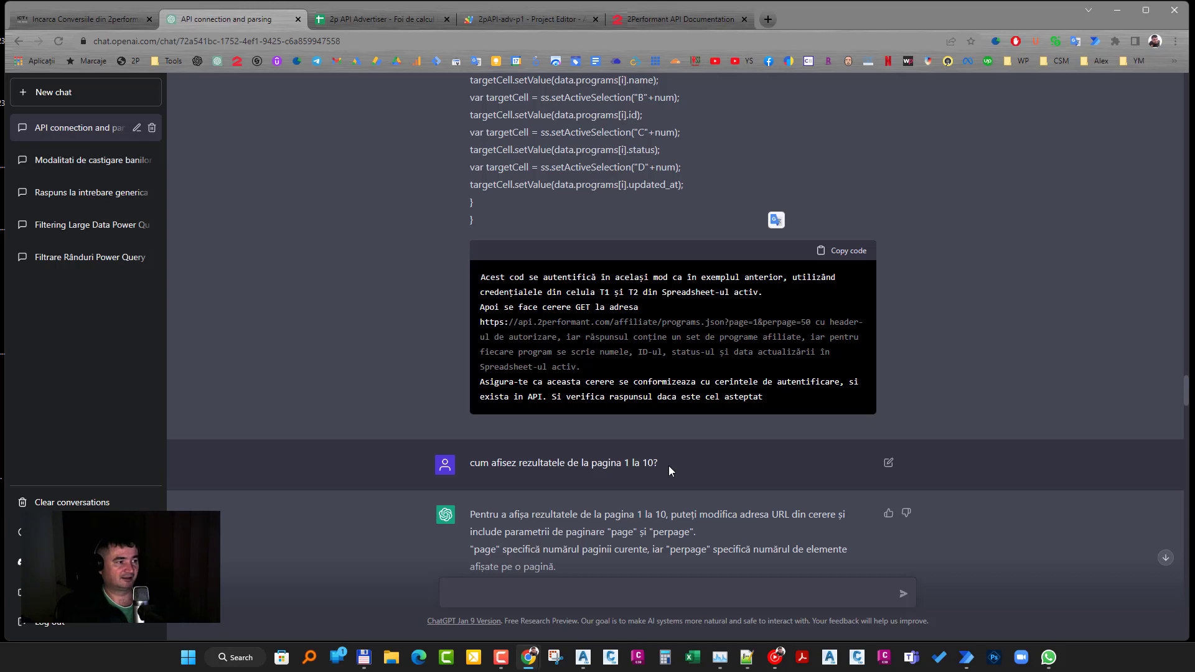
pyautogui.scroll(-3, 668, 471)
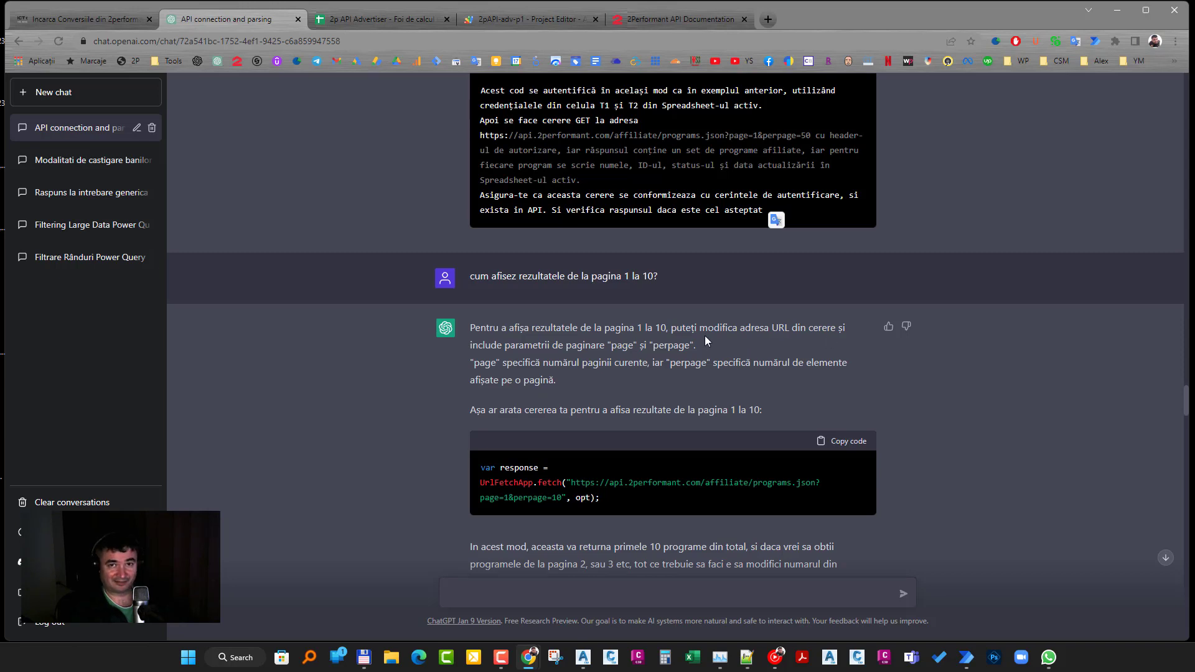
pyautogui.moveTo(562, 276)
pyautogui.moveTo(470, 281); pyautogui.dragTo(673, 281)
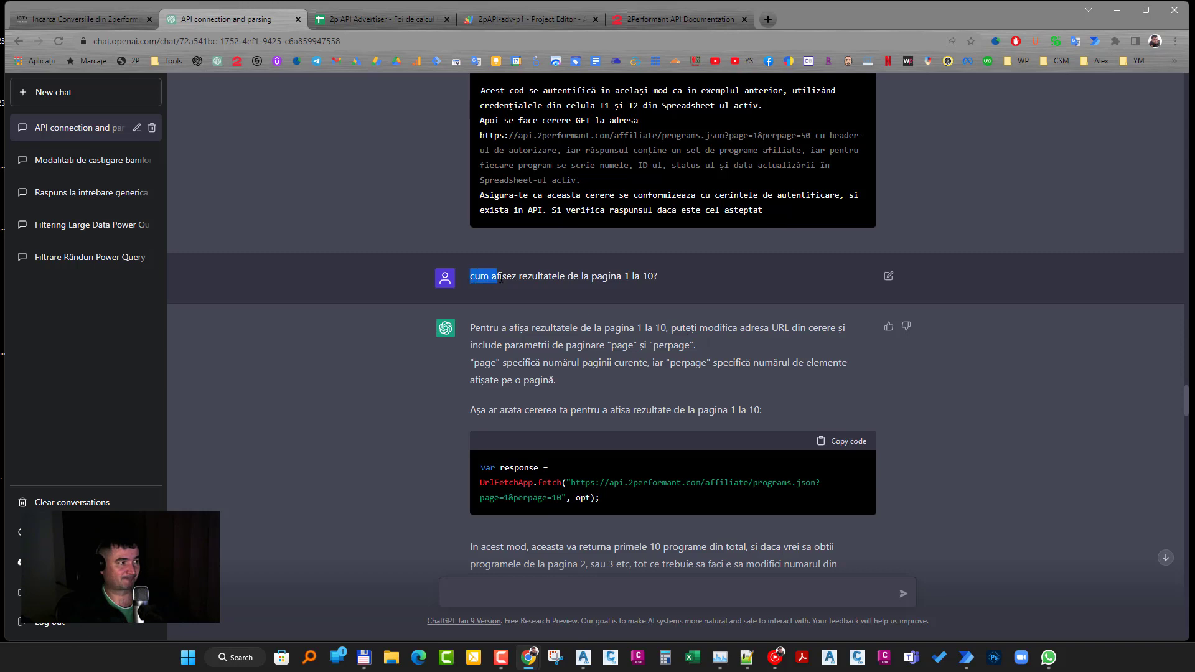
pyautogui.click(475, 278)
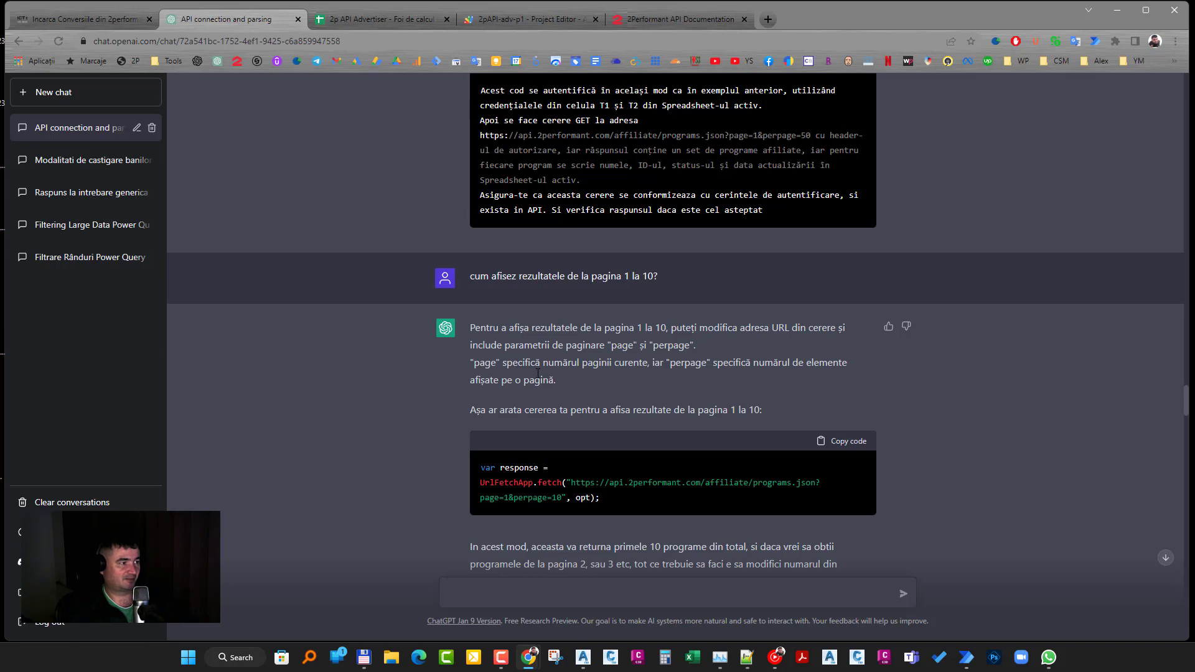
pyautogui.scroll(-1, 546, 402)
pyautogui.scroll(-1, 546, 402)
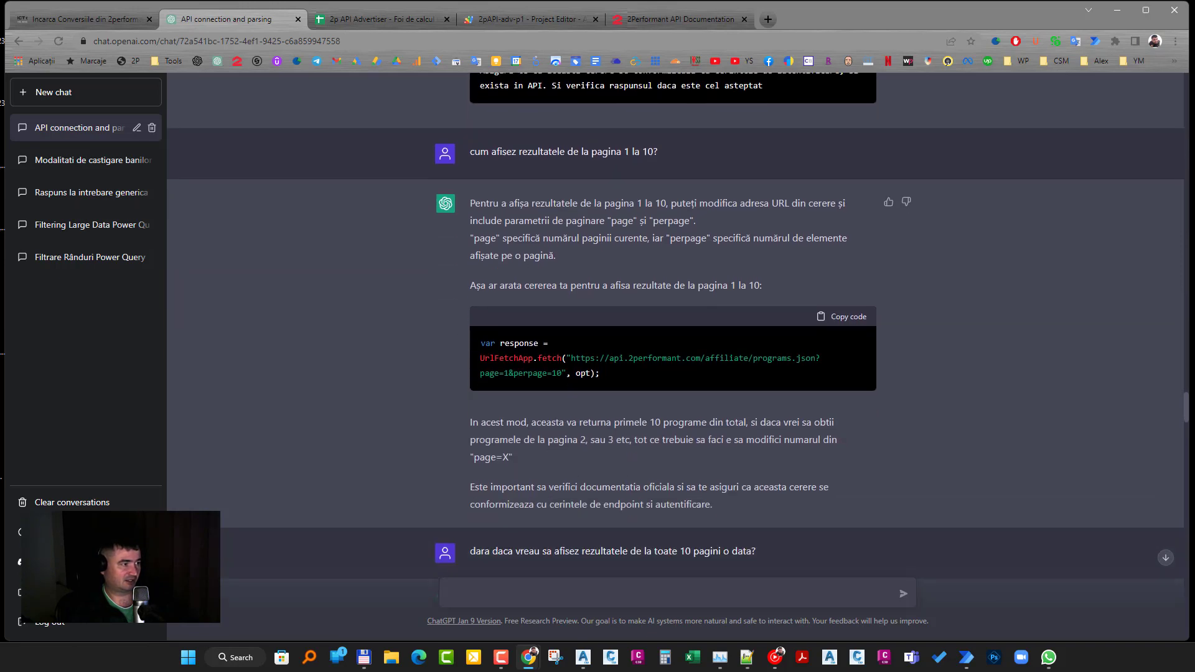
pyautogui.doubleClick(506, 374)
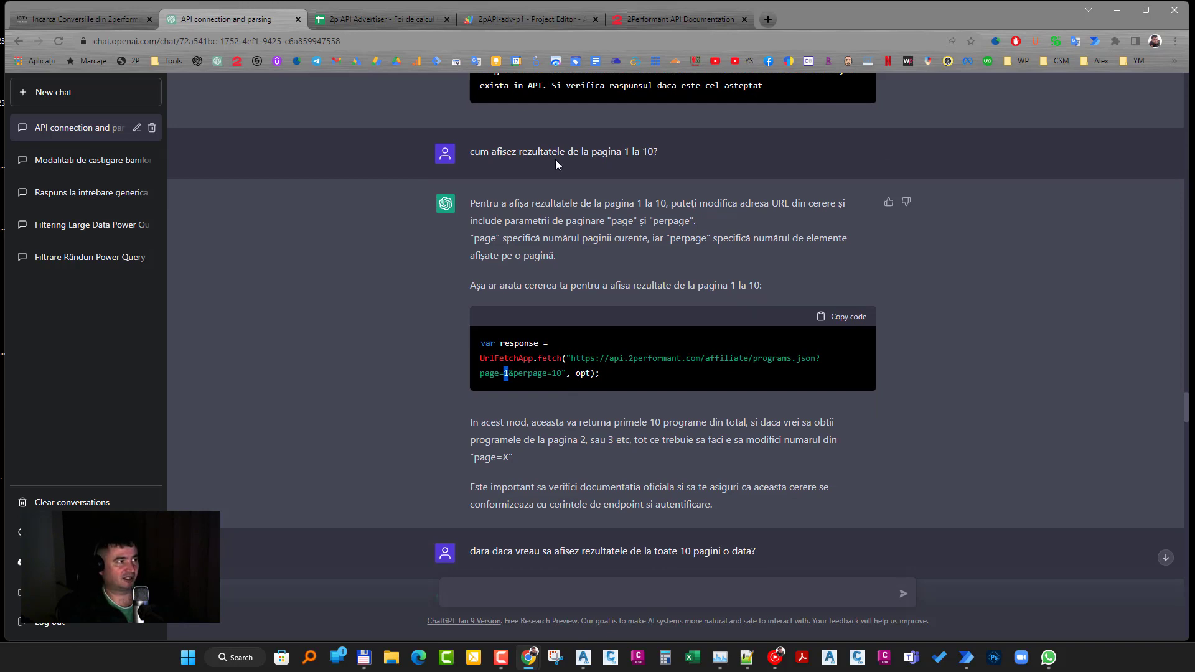
pyautogui.click(390, 19)
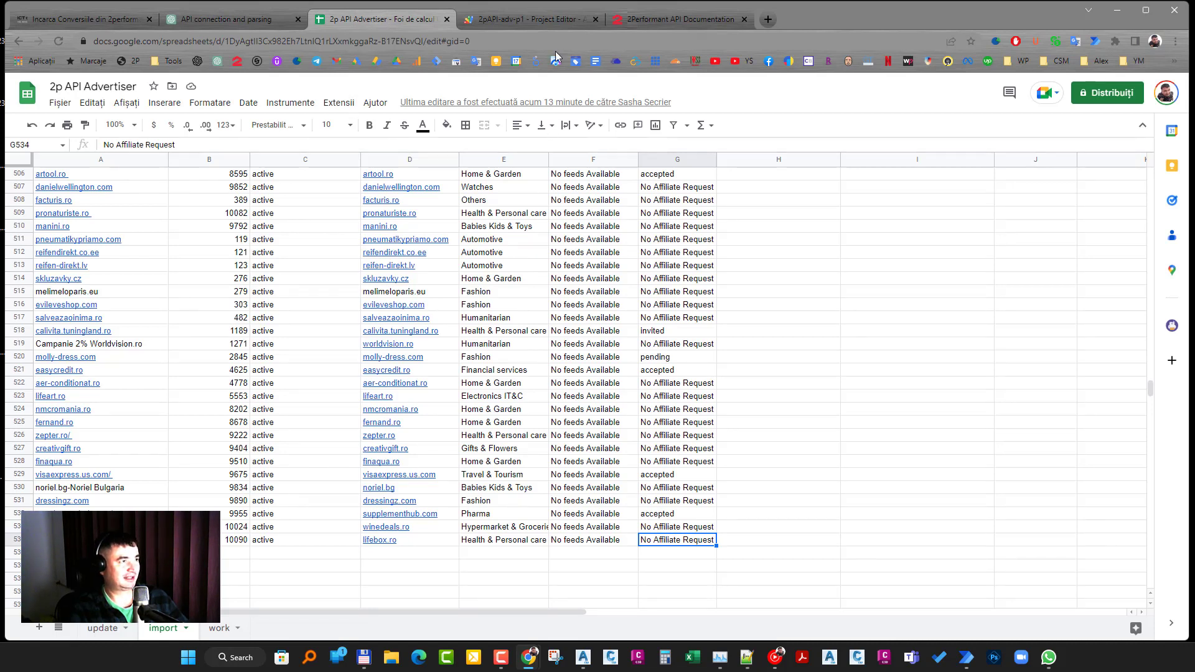
pyautogui.click(682, 20)
pyautogui.click(209, 20)
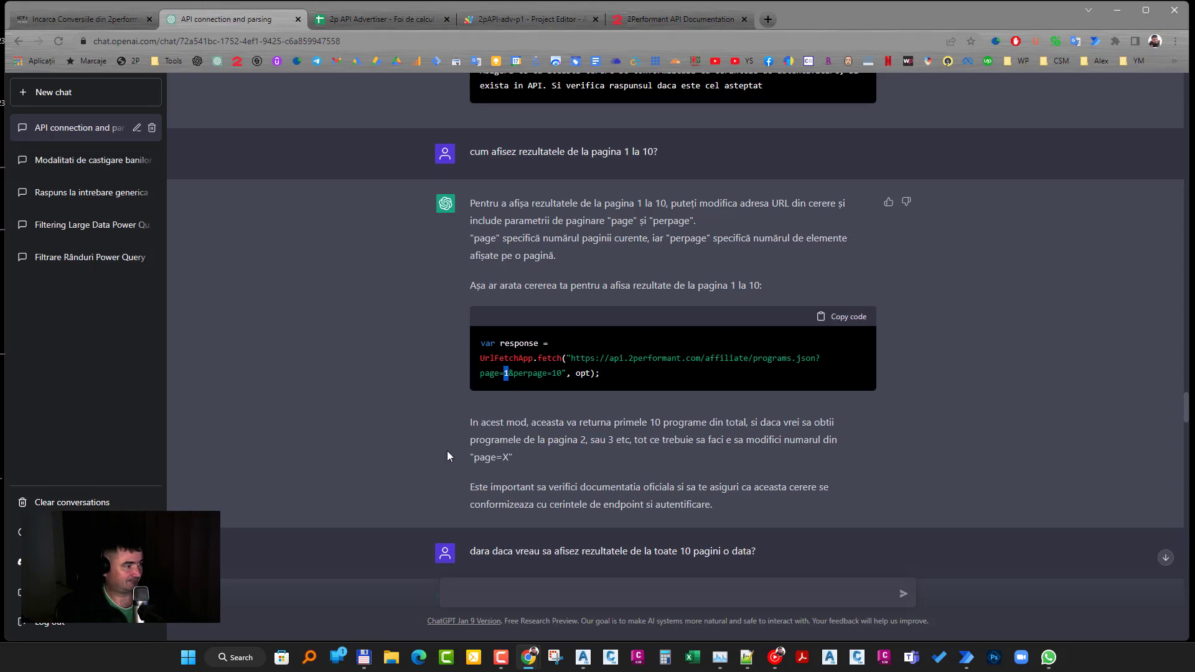
# Step: Select the pages 1–10 loop code writing name, id, status and updated_at into the sheet
pyautogui.scroll(-2, 455, 468)
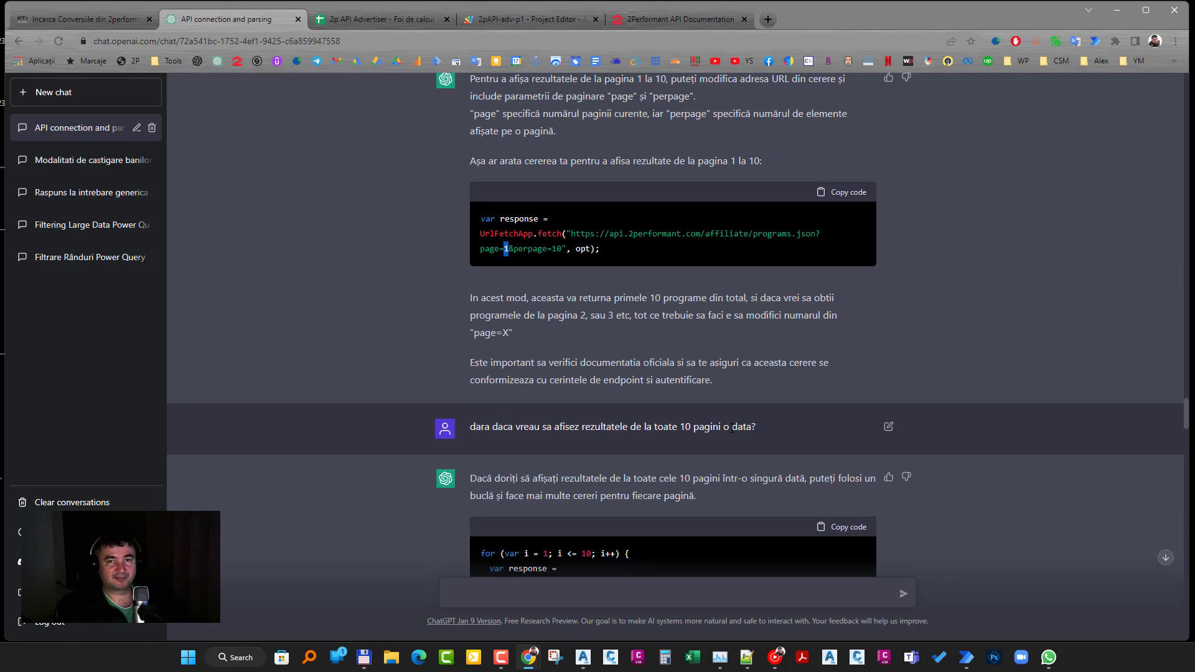
pyautogui.scroll(-3, 758, 430)
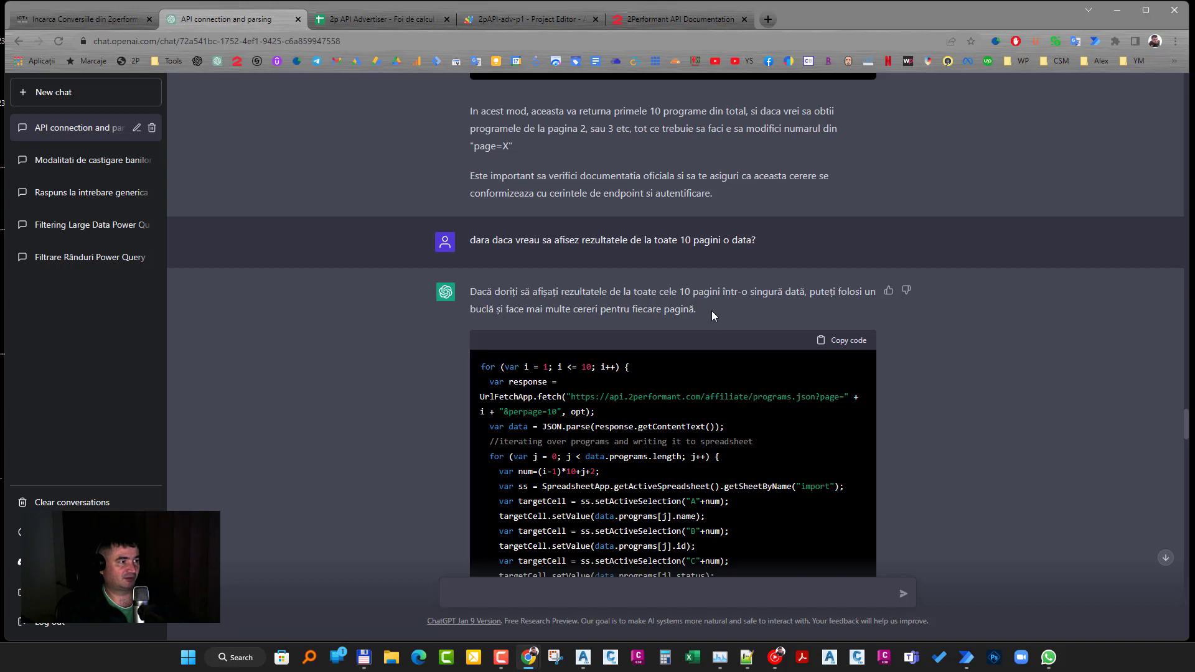
pyautogui.scroll(-1, 695, 312)
pyautogui.scroll(-1, 696, 313)
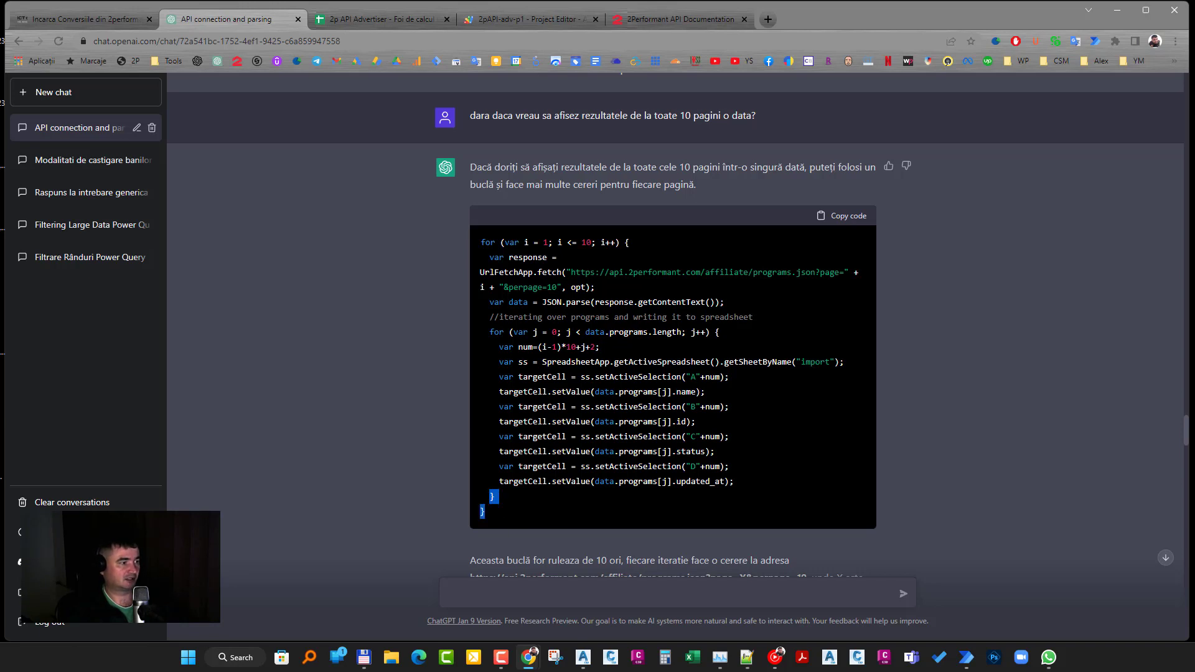
pyautogui.moveTo(504, 521); pyautogui.dragTo(480, 242)
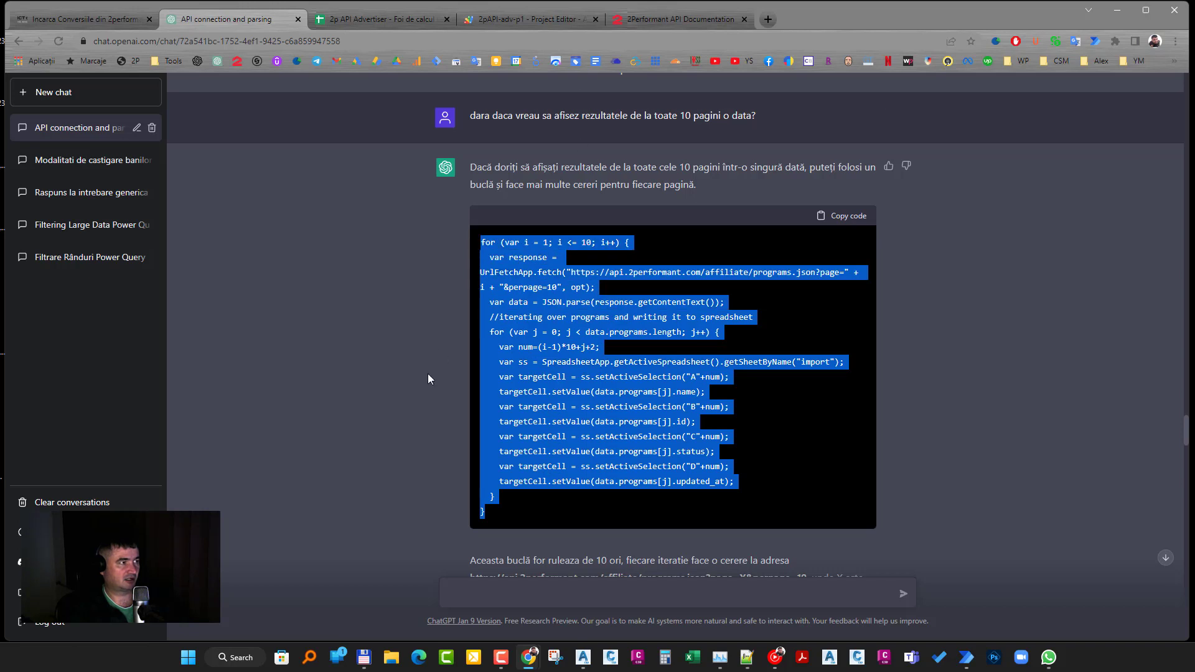
pyautogui.scroll(-3, 423, 398)
pyautogui.click(443, 385)
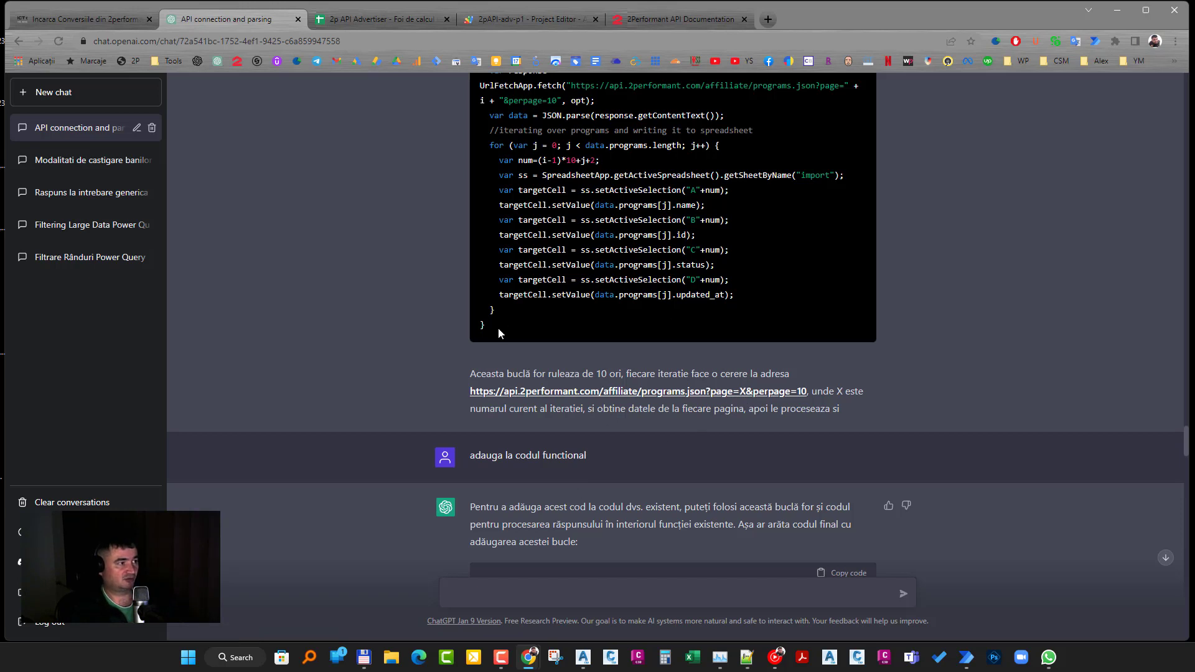
pyautogui.scroll(3, 498, 328)
pyautogui.moveTo(491, 510); pyautogui.dragTo(474, 243)
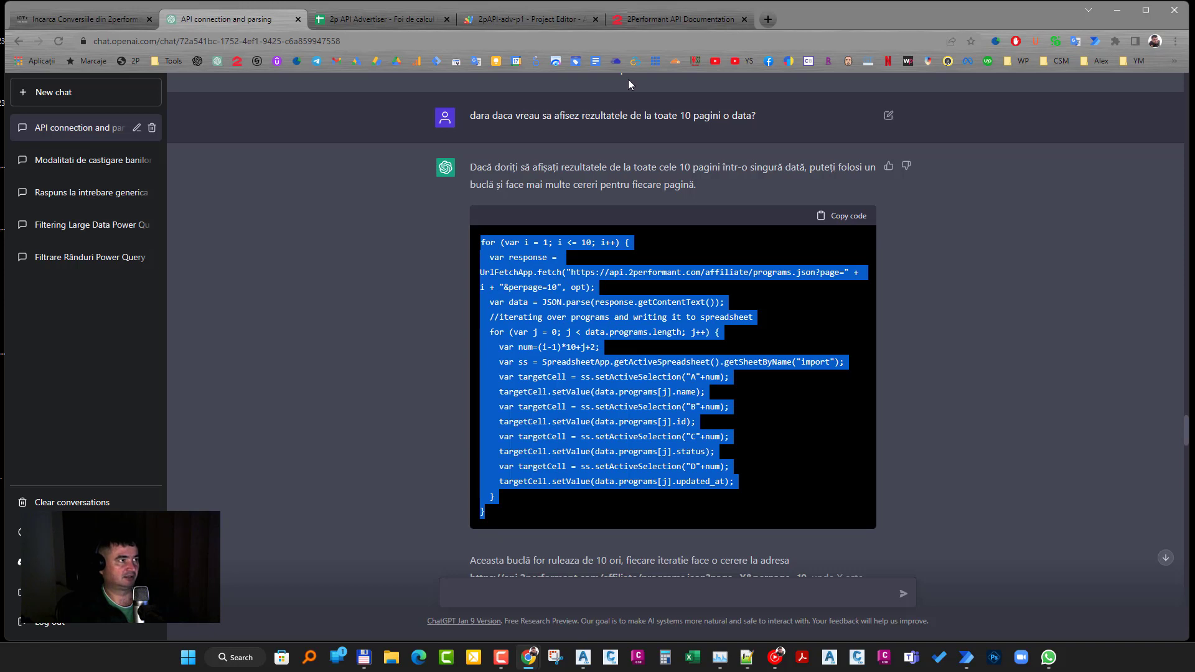
pyautogui.click(529, 18)
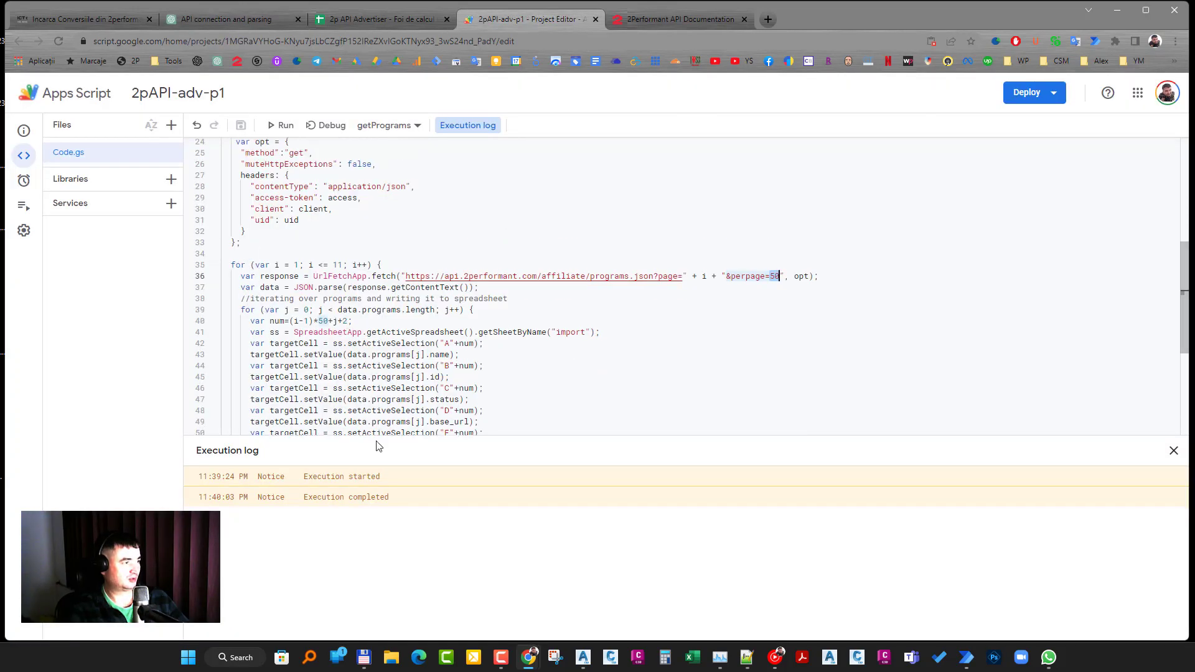
pyautogui.scroll(-3, 376, 280)
pyautogui.scroll(-2, 375, 280)
pyautogui.scroll(2, 376, 280)
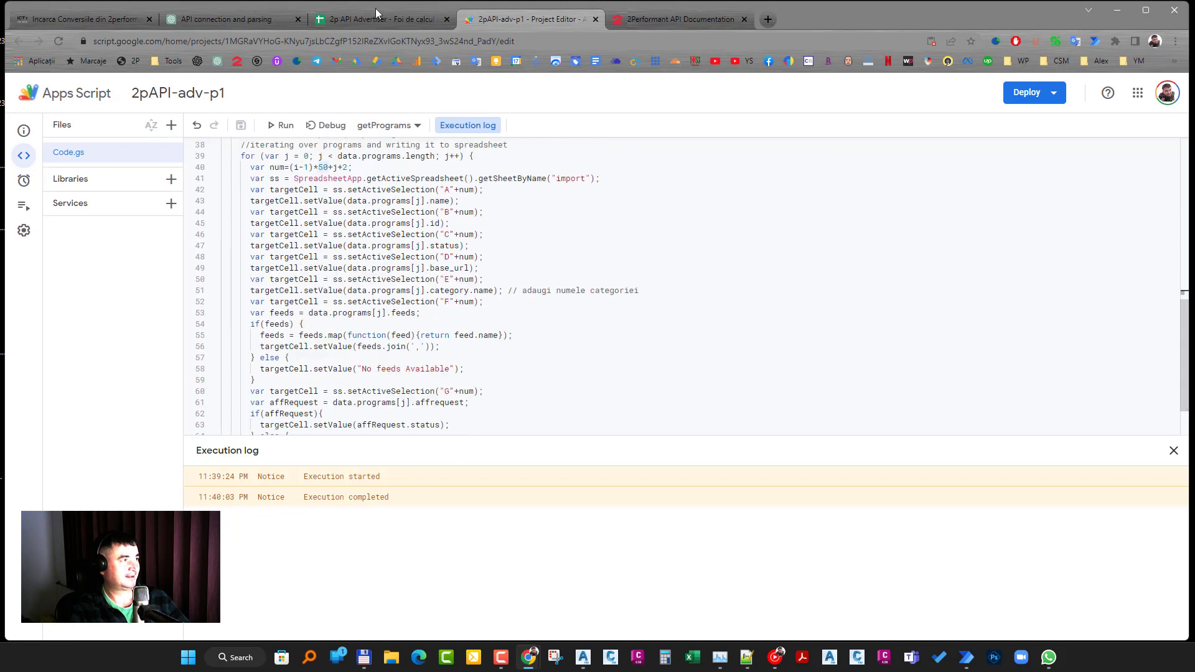
pyautogui.click(226, 19)
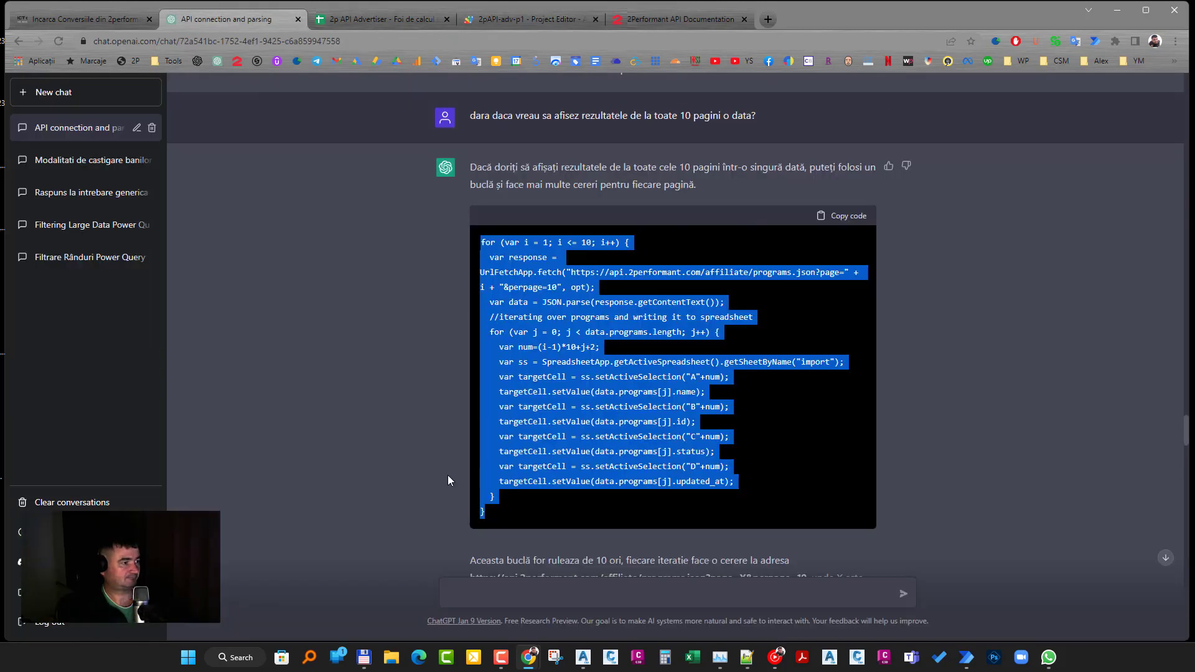
pyautogui.scroll(-2, 448, 479)
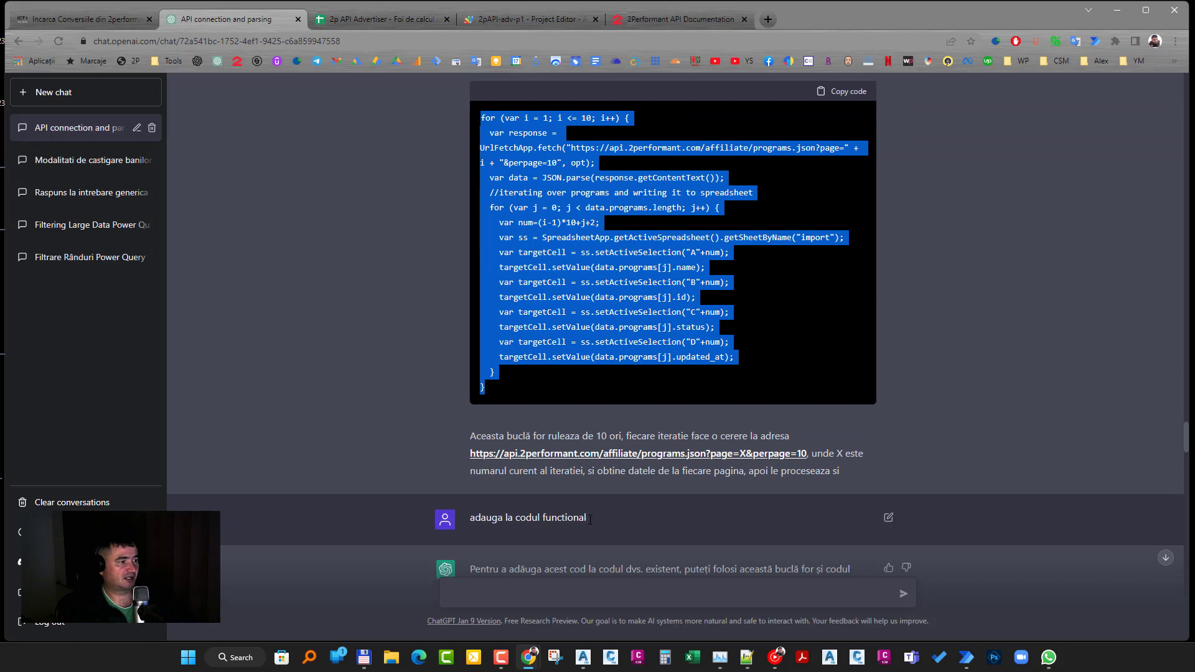
pyautogui.click(601, 519)
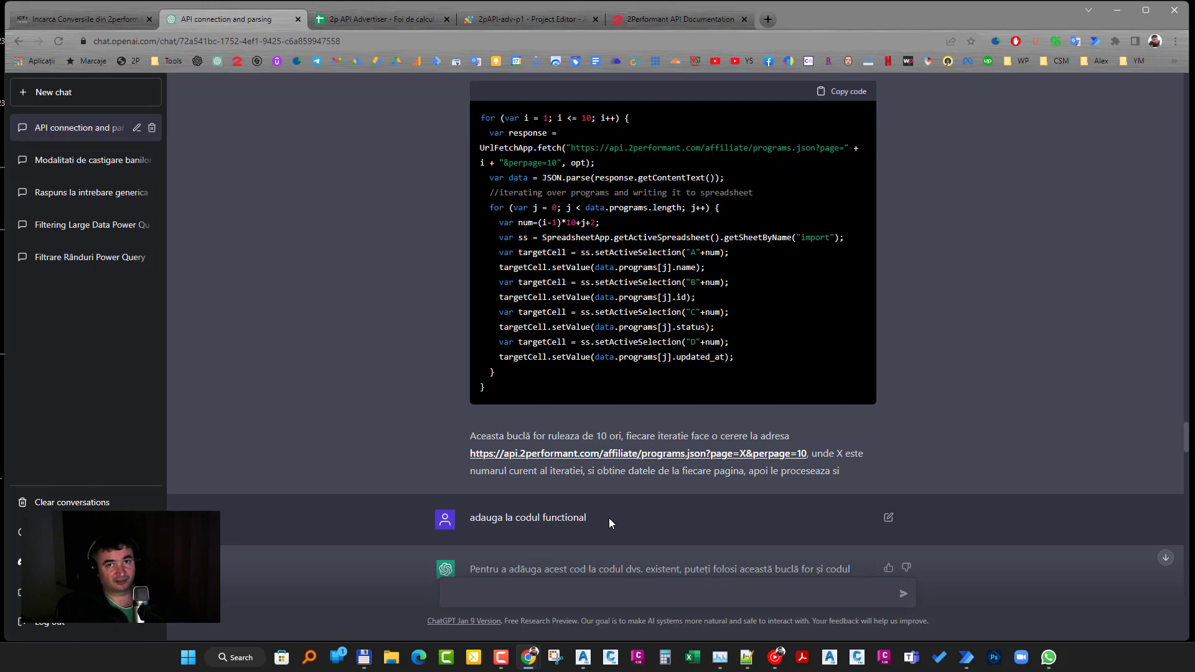
pyautogui.scroll(-5, 536, 408)
pyautogui.scroll(-1, 537, 409)
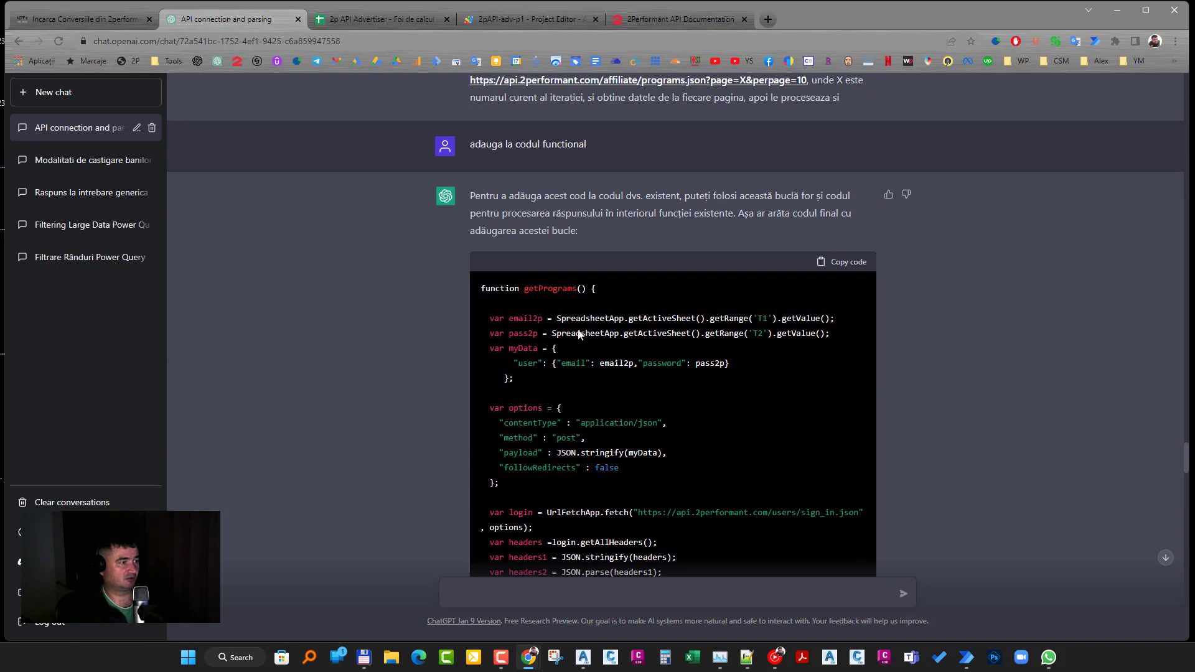
pyautogui.scroll(-4, 590, 342)
pyautogui.scroll(-5, 591, 347)
pyautogui.scroll(-3, 592, 347)
pyautogui.scroll(4, 591, 347)
pyautogui.scroll(6, 591, 347)
pyautogui.scroll(5, 912, 368)
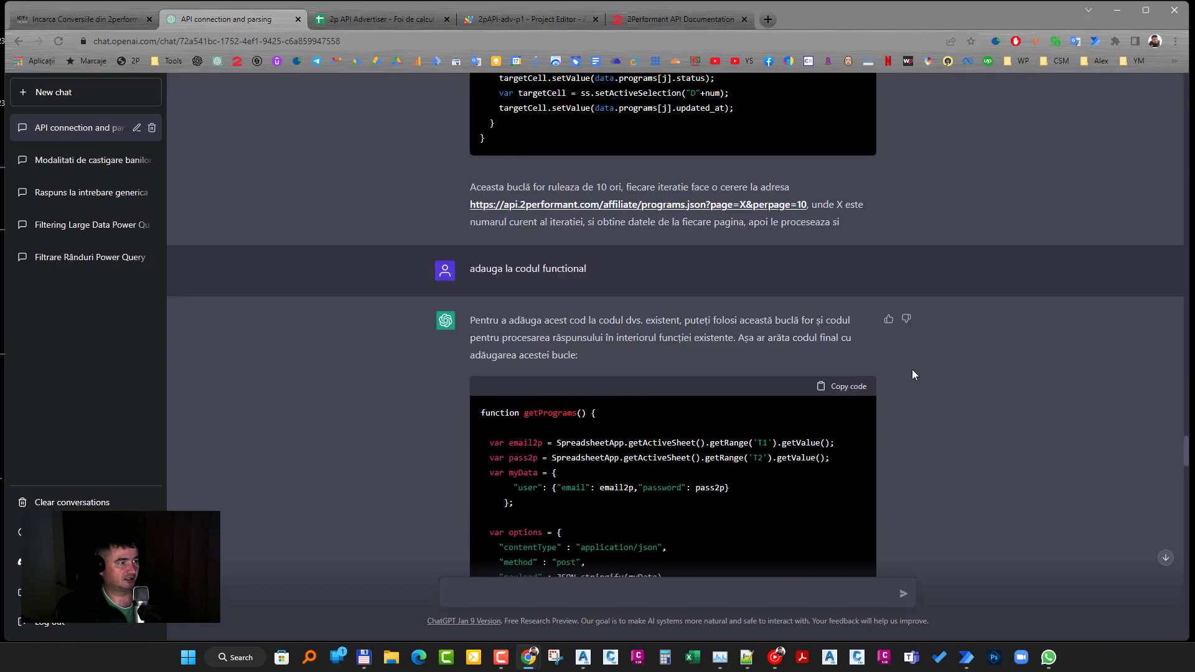
pyautogui.click(510, 13)
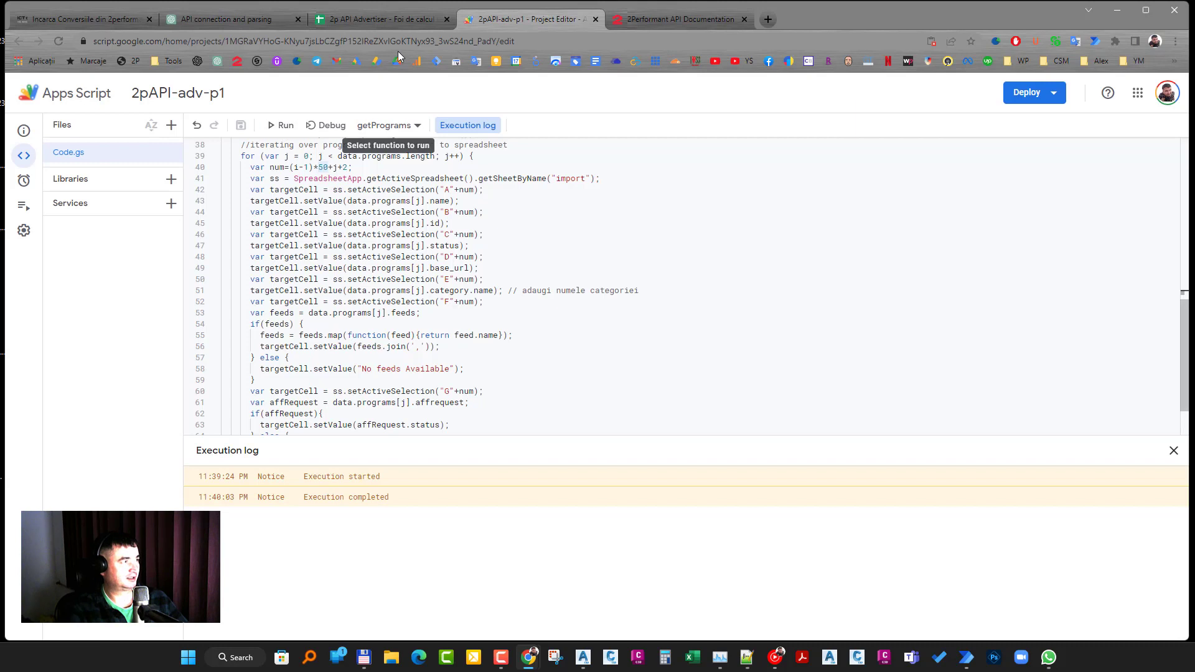
pyautogui.click(242, 18)
pyautogui.scroll(-5, 599, 389)
pyautogui.scroll(-4, 599, 389)
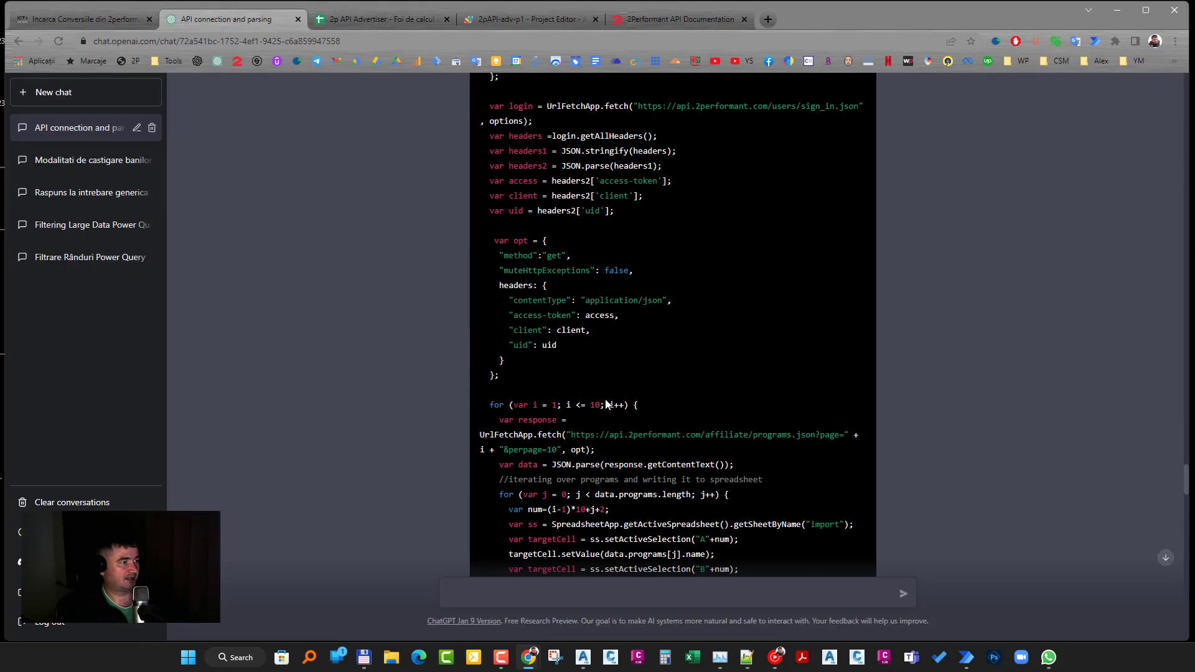
pyautogui.scroll(-6, 598, 389)
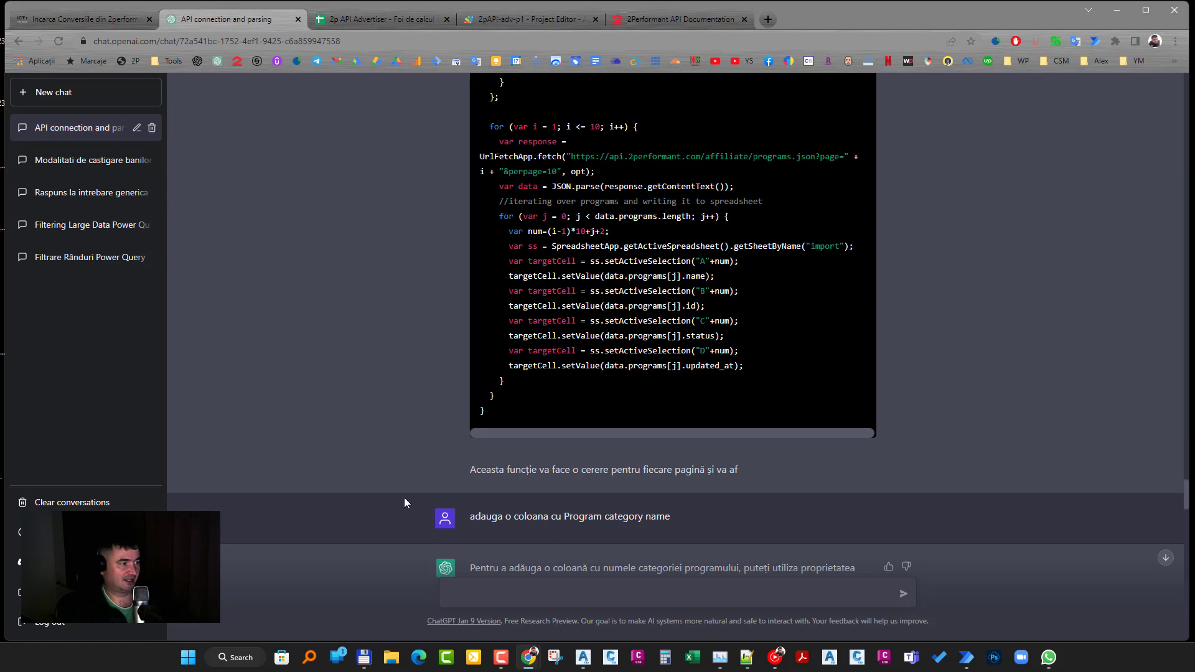
pyautogui.moveTo(677, 520)
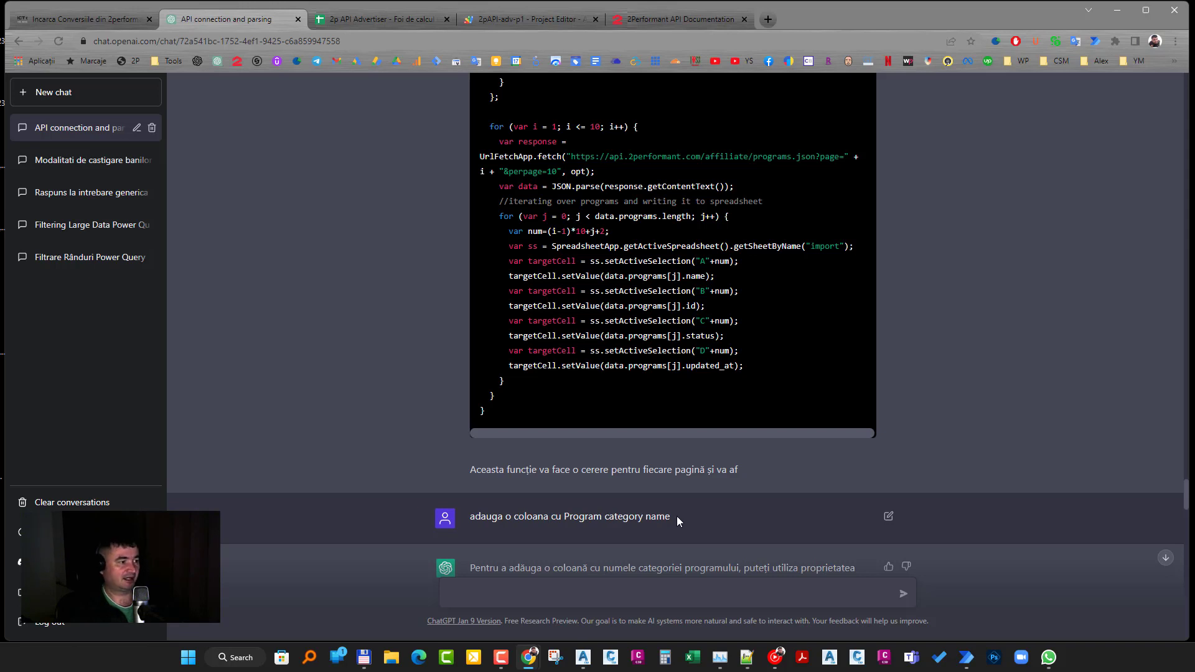
pyautogui.moveTo(677, 517); pyautogui.dragTo(528, 516)
pyautogui.click(607, 516)
# Step: Scroll the GET Affiliate Programs documentation and highlight the category field in the response
pyautogui.click(666, 25)
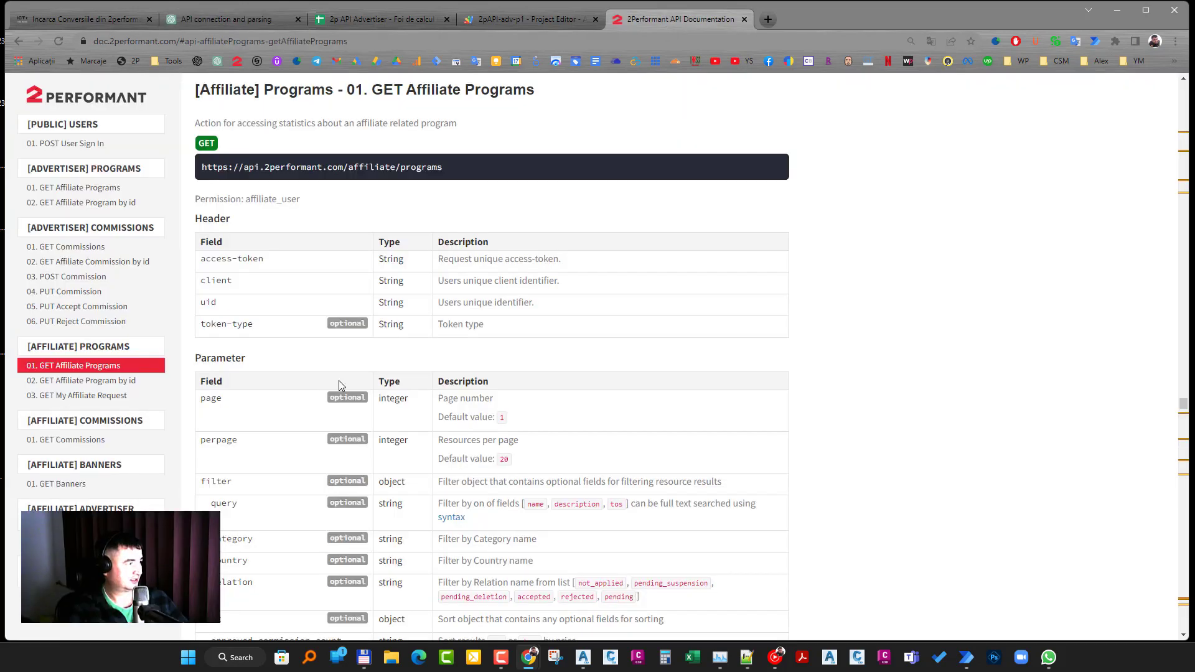
pyautogui.scroll(-3, 277, 411)
pyautogui.scroll(-3, 276, 410)
pyautogui.scroll(3, 276, 409)
pyautogui.scroll(2, 284, 462)
pyautogui.scroll(-1, 285, 461)
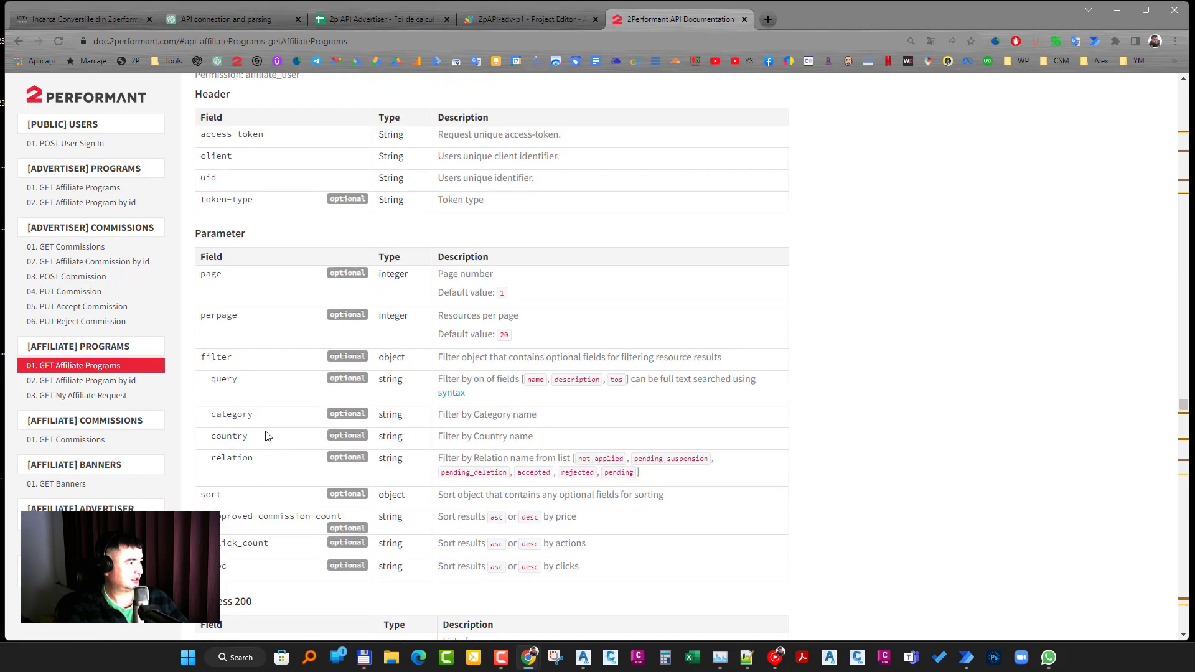
pyautogui.scroll(-4, 268, 435)
pyautogui.scroll(-3, 269, 439)
pyautogui.scroll(-1, 267, 433)
pyautogui.scroll(-1, 267, 433)
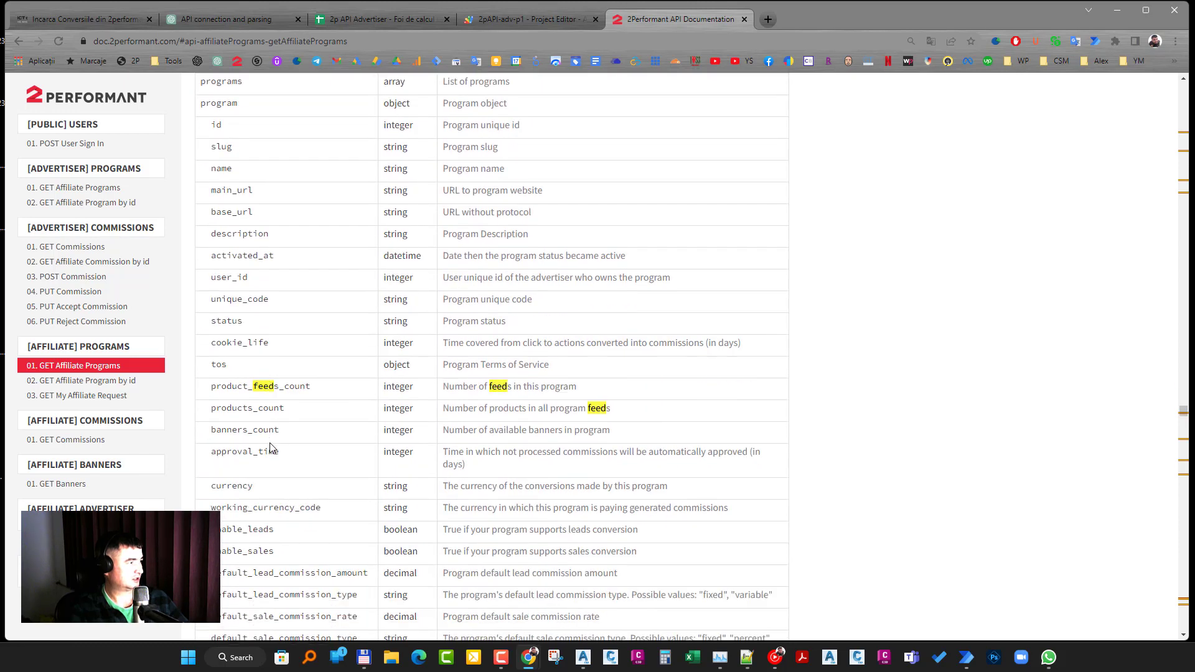
pyautogui.scroll(-3, 269, 448)
pyautogui.scroll(-3, 280, 448)
pyautogui.scroll(-2, 292, 447)
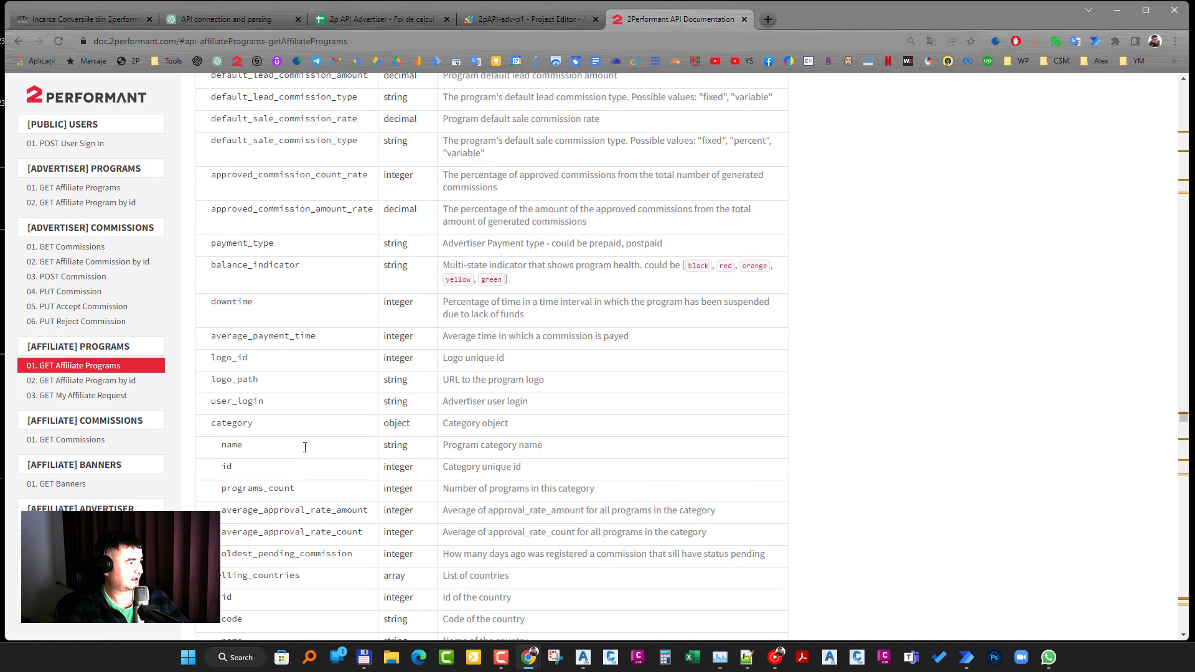
pyautogui.doubleClick(232, 422)
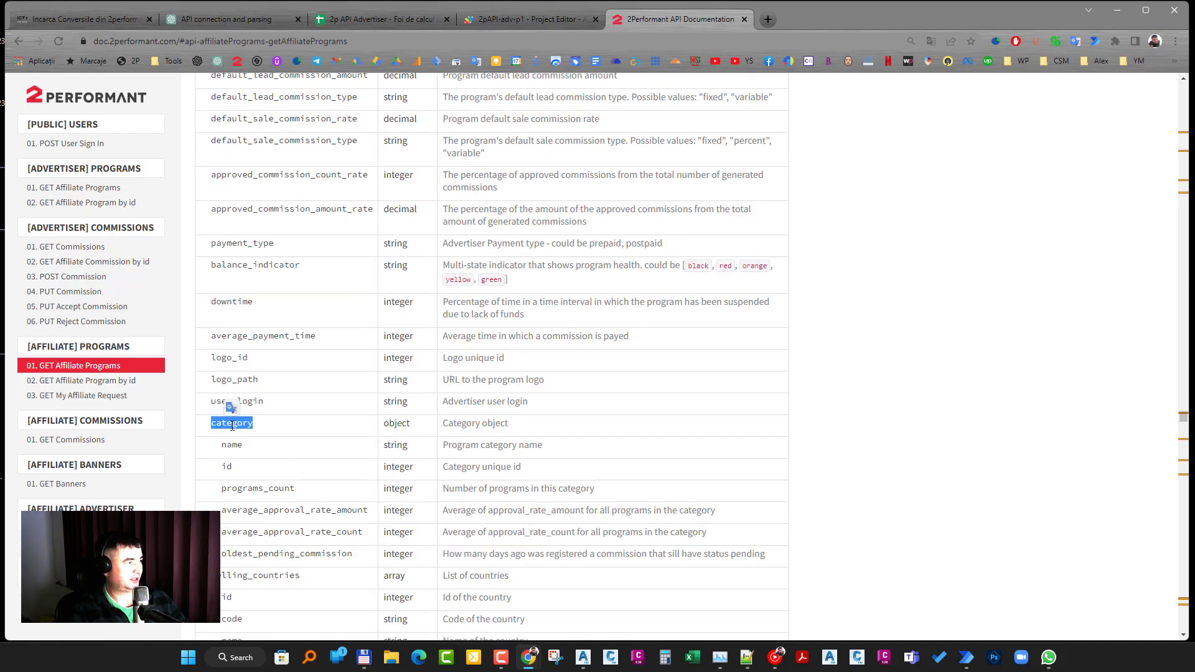
# Step: Highlight the program object and its id field in the Success 200 table
pyautogui.scroll(6, 278, 434)
pyautogui.scroll(5, 277, 433)
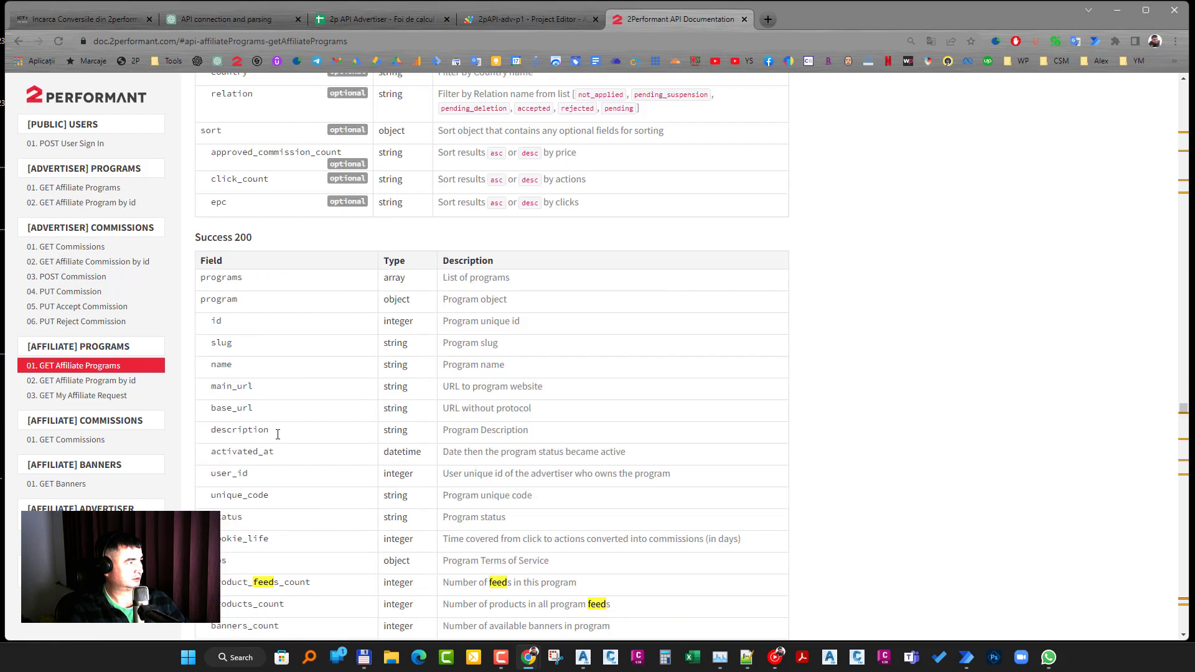
pyautogui.scroll(1, 278, 434)
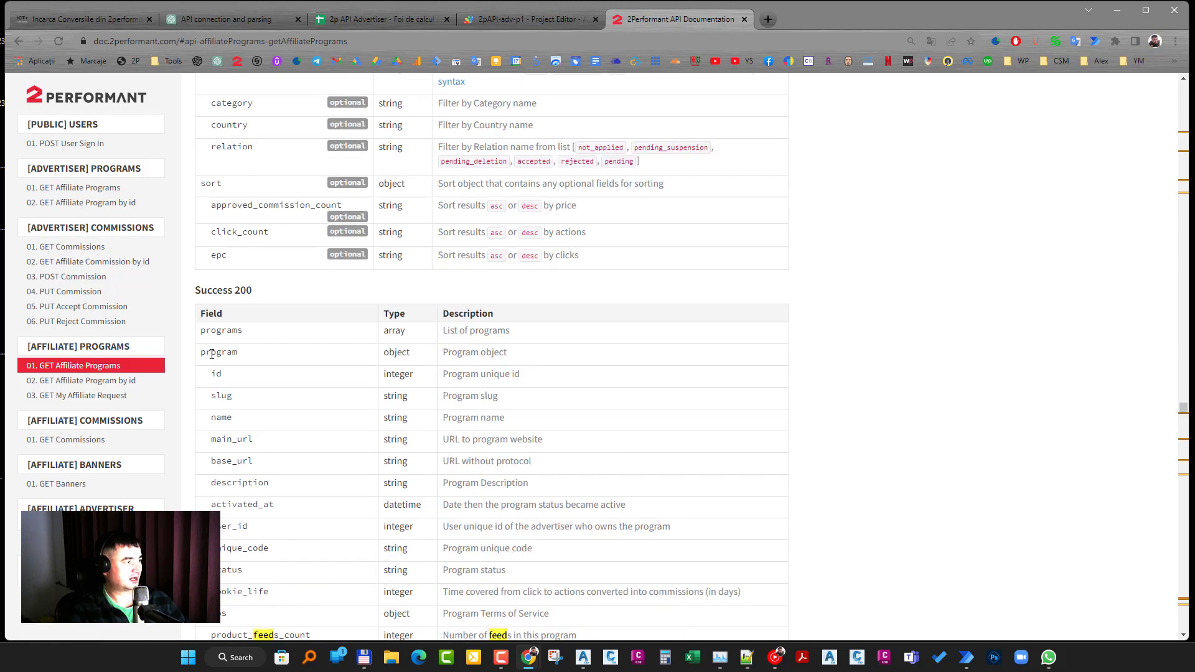
pyautogui.moveTo(200, 353); pyautogui.dragTo(250, 353)
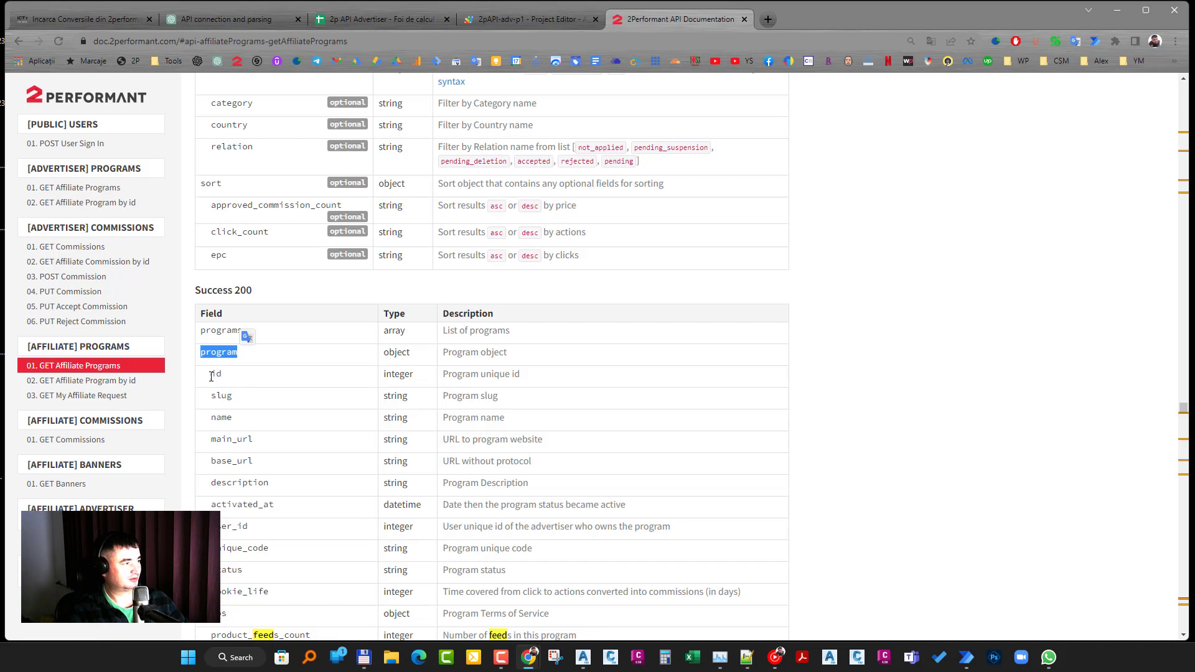
pyautogui.moveTo(211, 374); pyautogui.dragTo(219, 375)
pyautogui.click(219, 375)
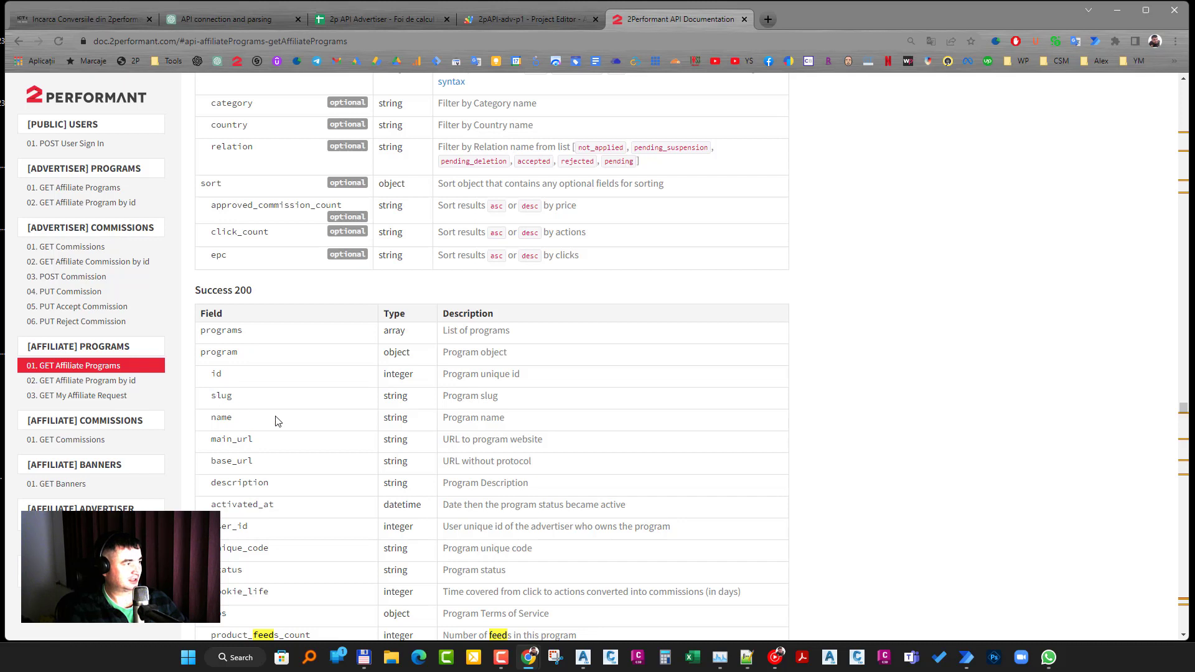
# Step: Locate the category object again and highlight its name field, then return to the blog
pyautogui.scroll(-5, 280, 427)
pyautogui.scroll(-6, 280, 428)
pyautogui.scroll(-3, 280, 425)
pyautogui.scroll(-3, 281, 422)
pyautogui.scroll(-1, 252, 486)
pyautogui.scroll(-2, 254, 487)
pyautogui.scroll(-2, 254, 488)
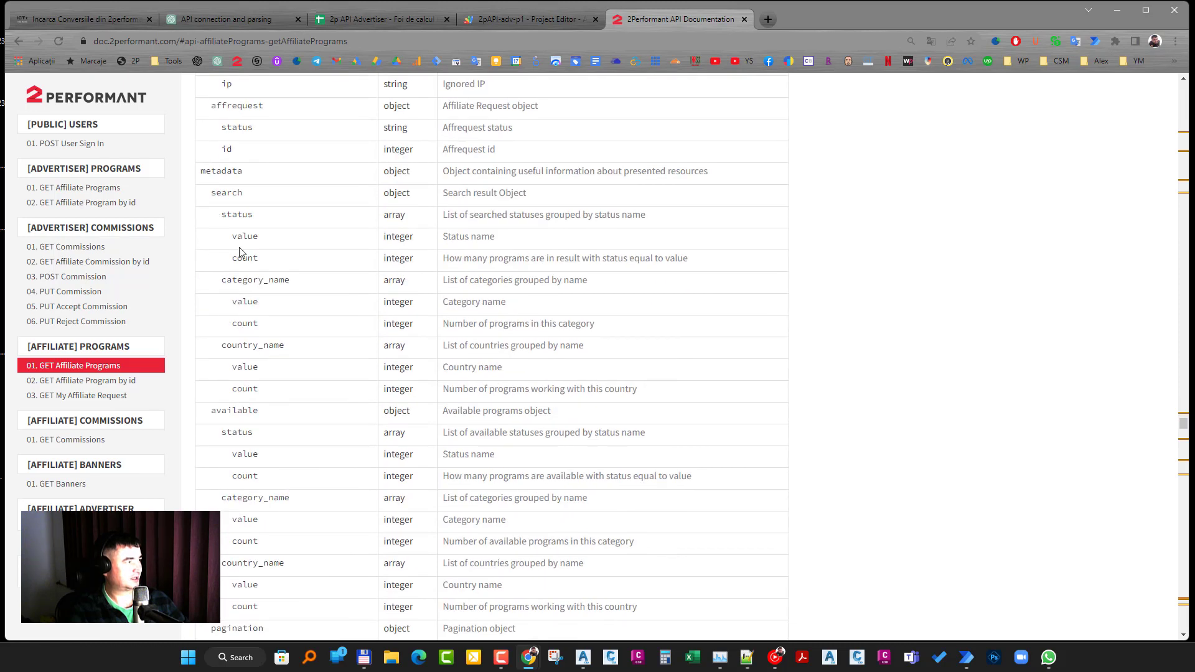
pyautogui.scroll(4, 273, 279)
pyautogui.scroll(1, 271, 348)
pyautogui.scroll(3, 272, 387)
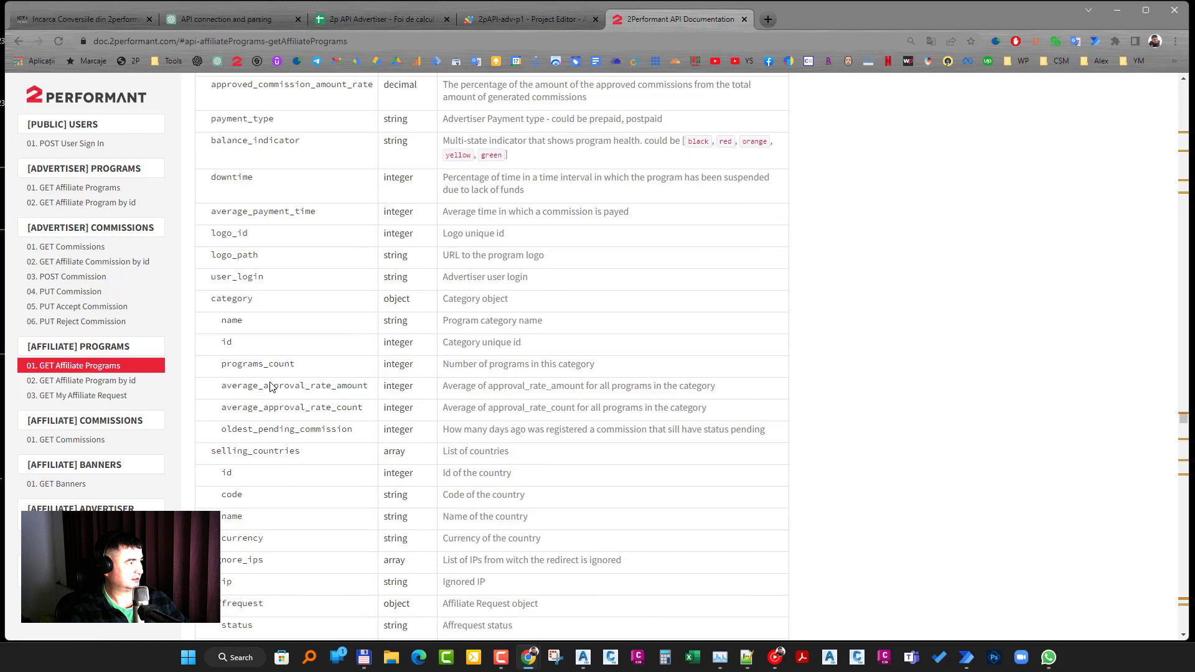
pyautogui.doubleClick(227, 299)
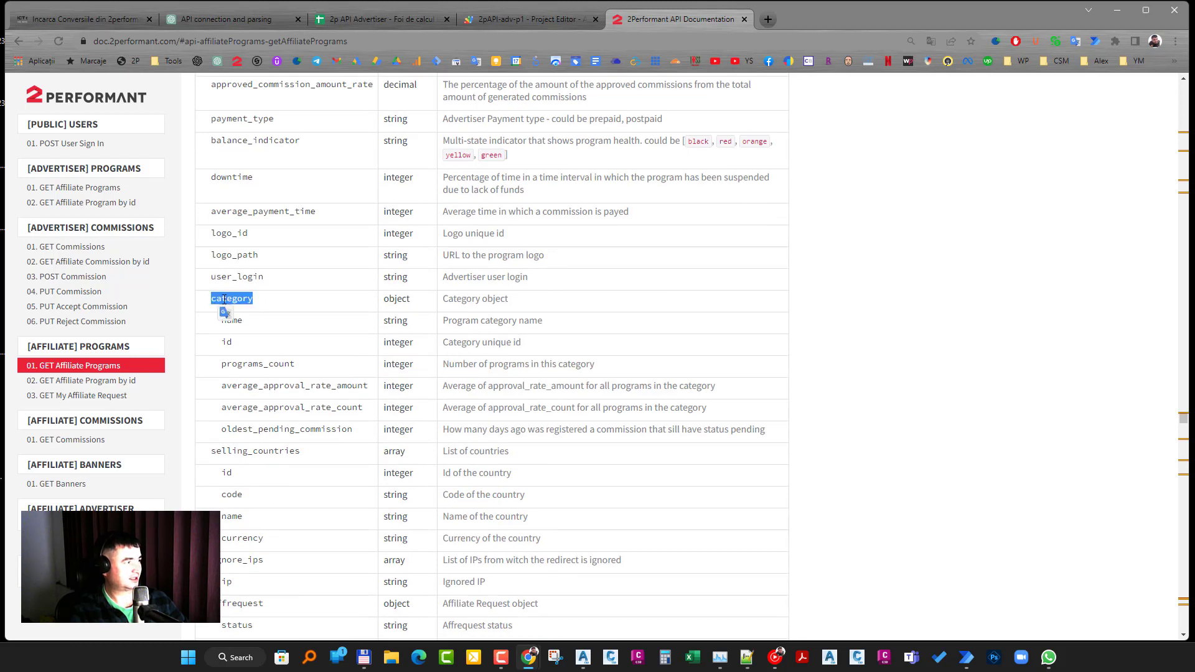
pyautogui.click(228, 302)
pyautogui.doubleClick(225, 305)
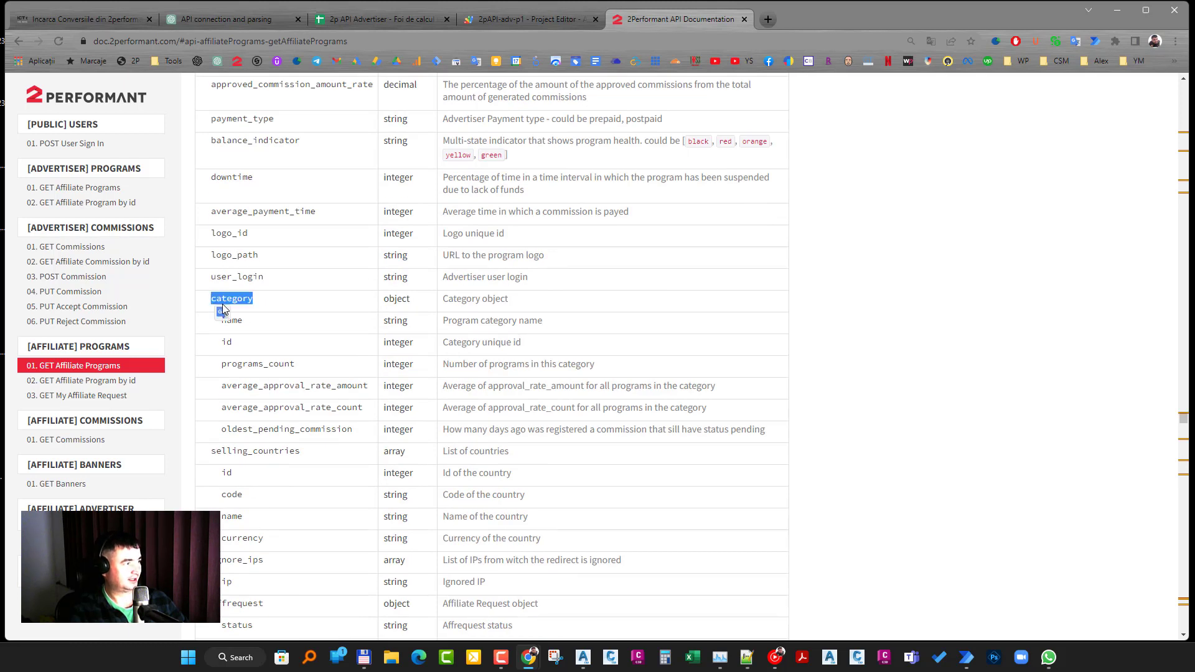
pyautogui.click(249, 322)
pyautogui.doubleClick(232, 321)
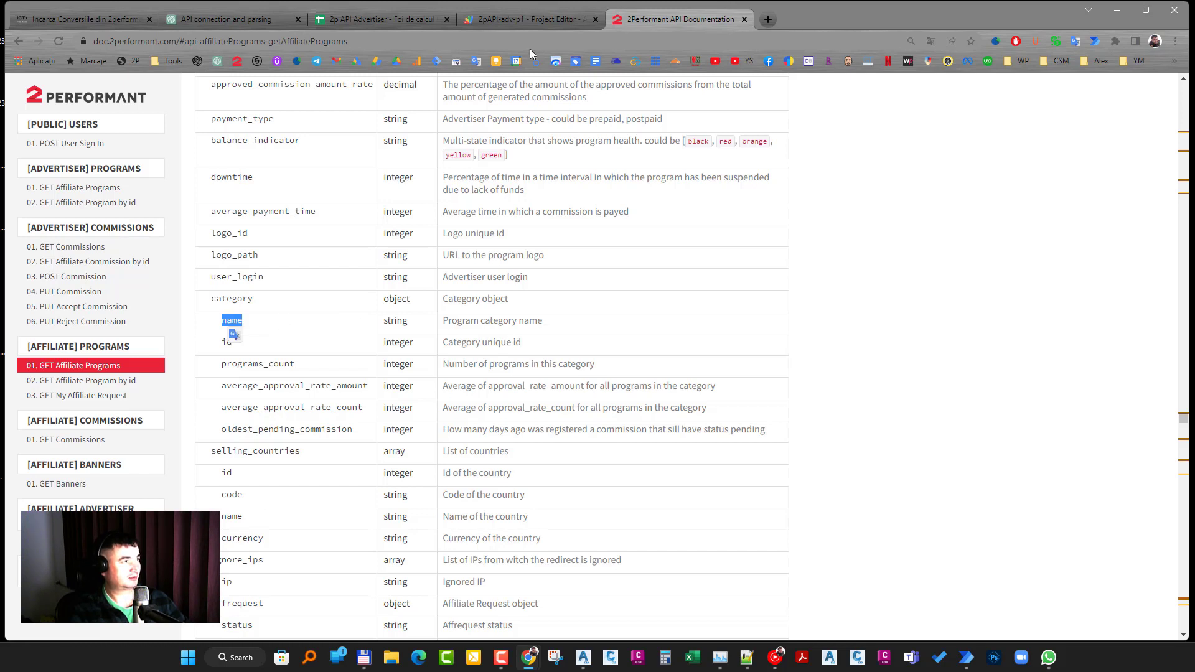
pyautogui.click(72, 16)
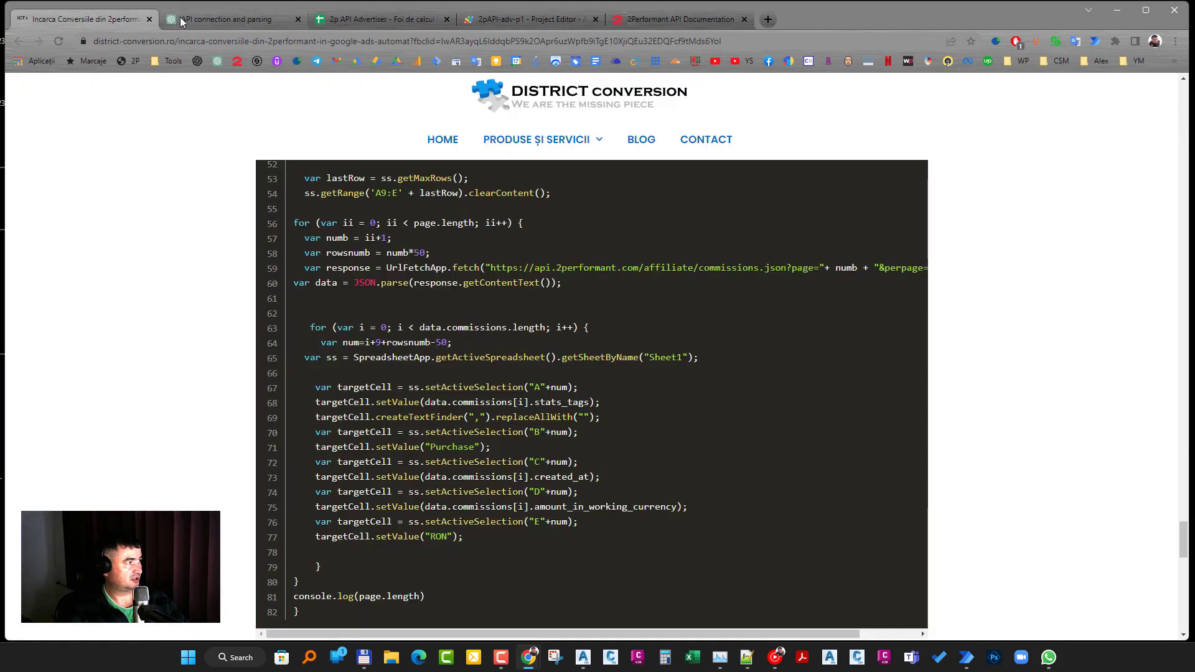
# Step: Send 'continua' so ChatGPT finishes its cut-off column E category code
pyautogui.click(221, 18)
pyautogui.moveTo(619, 411)
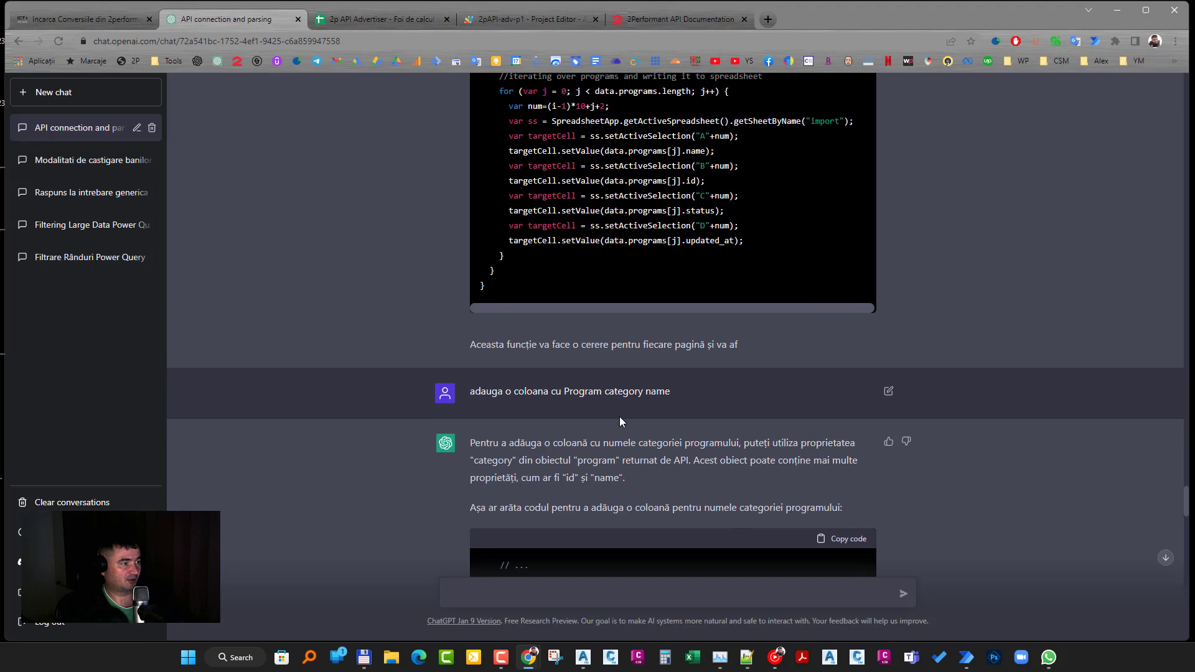
pyautogui.scroll(-4, 618, 416)
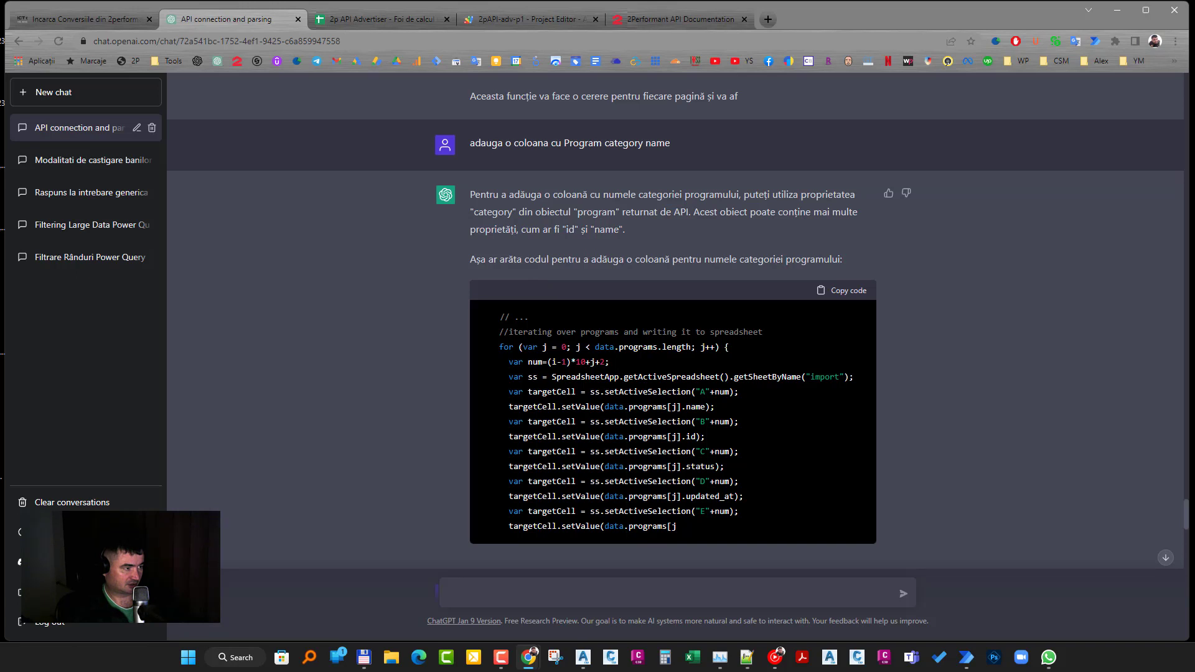
pyautogui.write('continua')
pyautogui.press('Return')
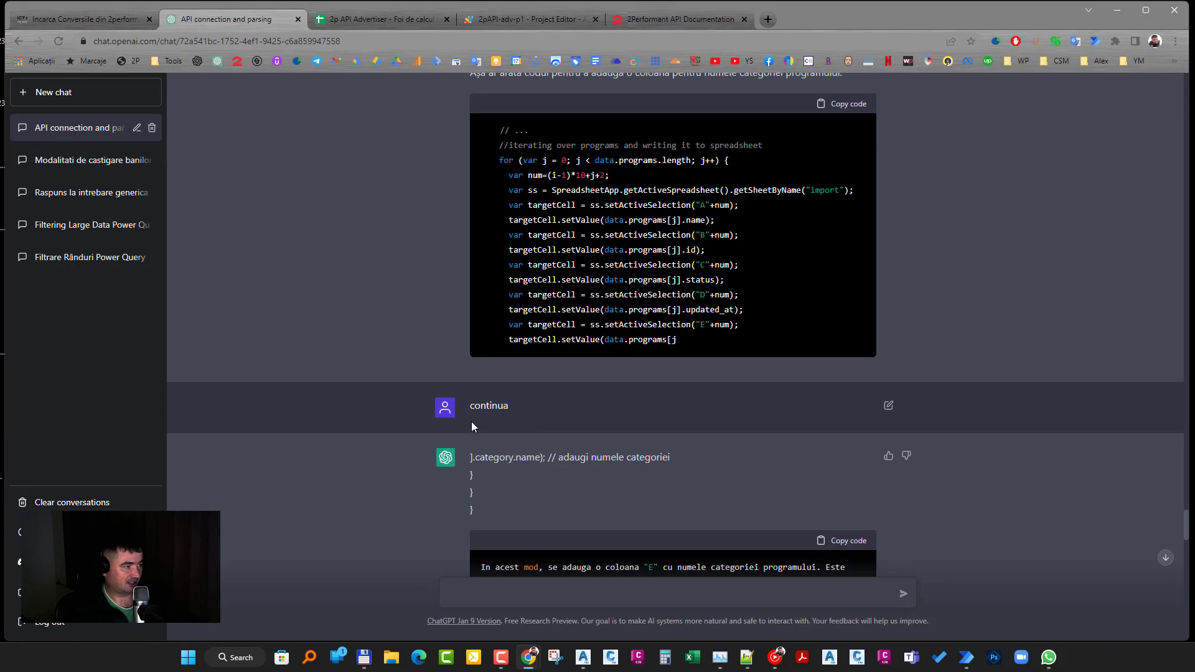
# Step: Highlight the category name and updated_at parts of the reply, then switch to the import spreadsheet
pyautogui.doubleClick(479, 459)
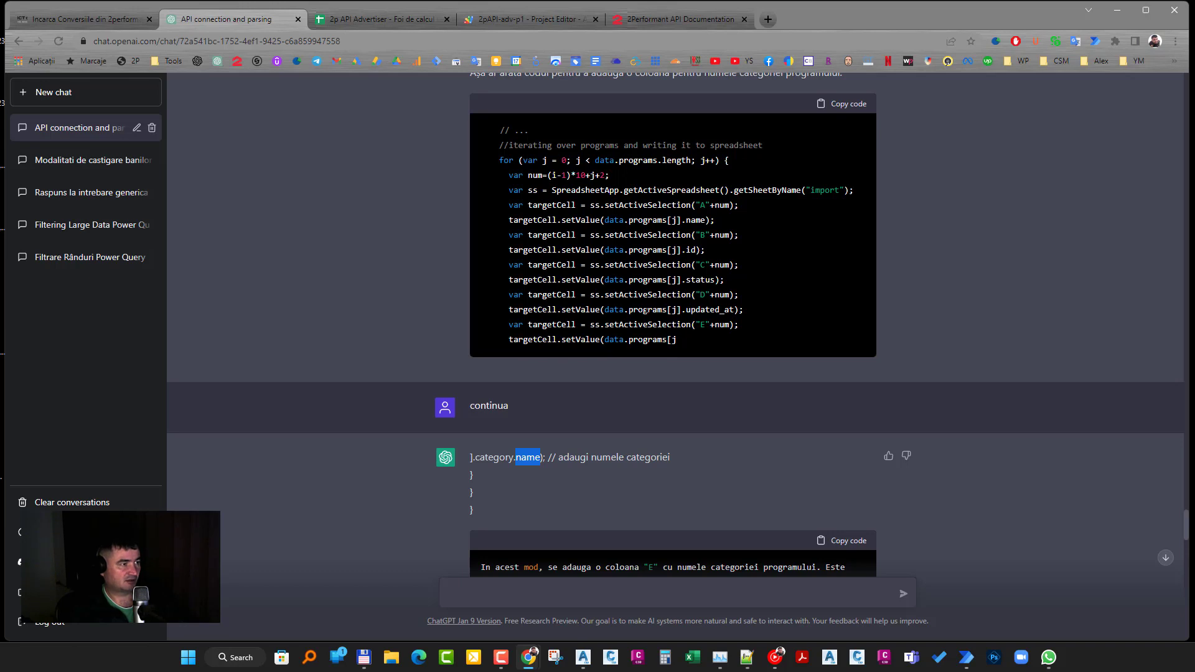
pyautogui.moveTo(627, 309); pyautogui.dragTo(678, 309)
pyautogui.doubleClick(710, 309)
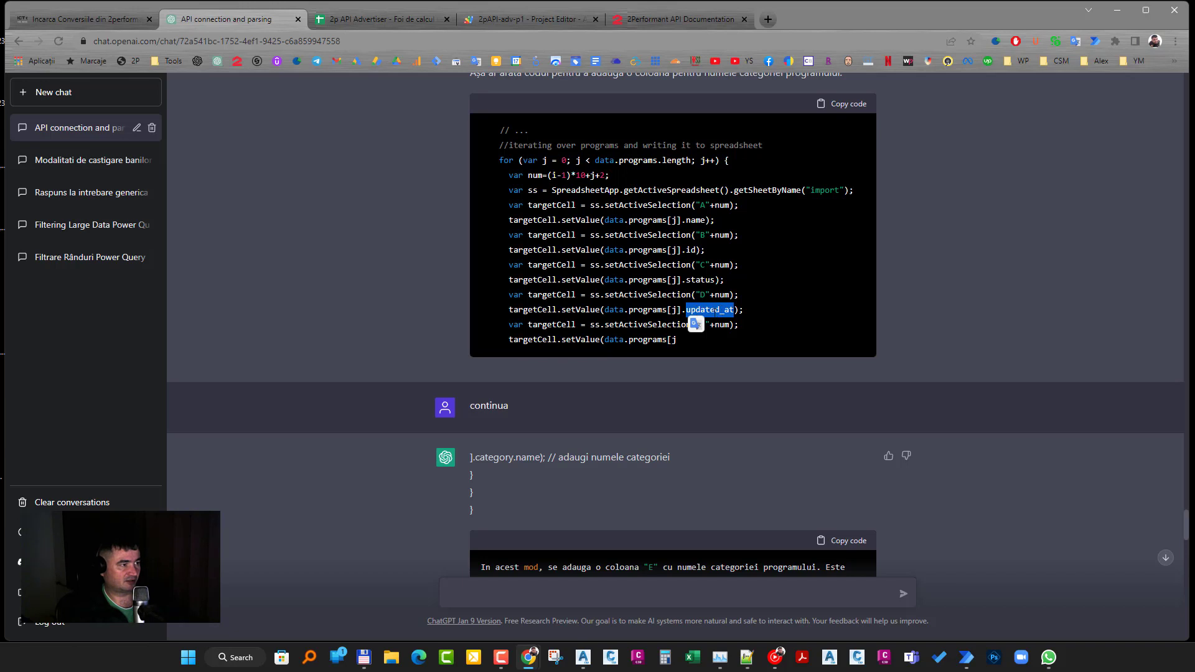
pyautogui.click(627, 340)
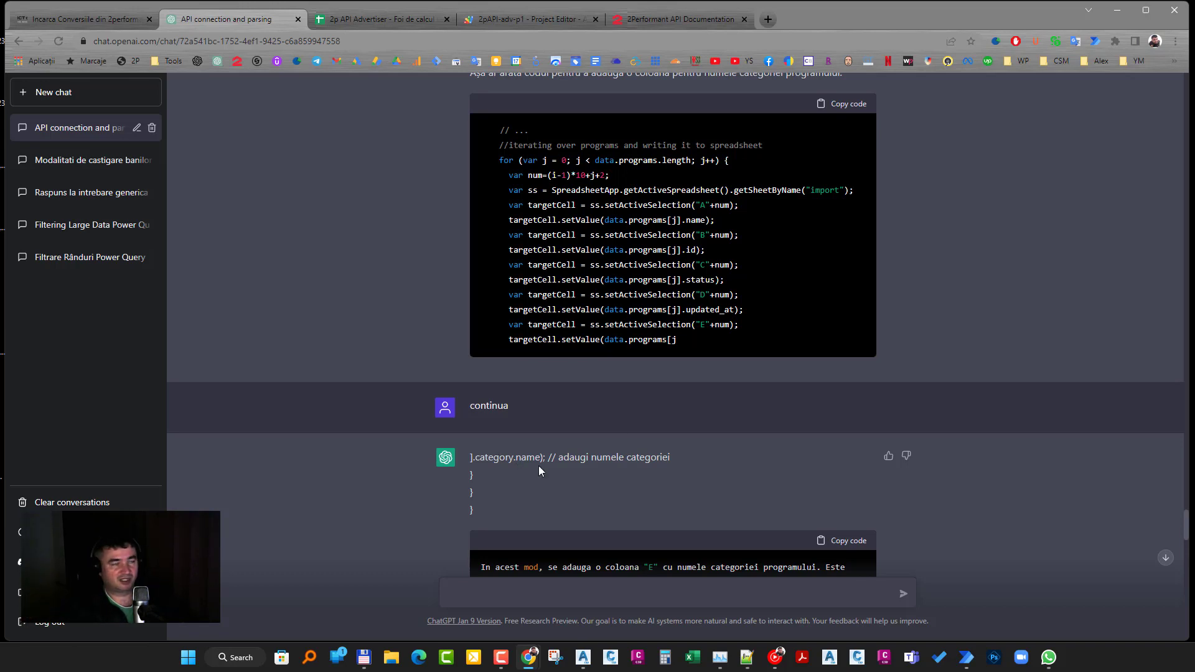
pyautogui.scroll(-4, 547, 474)
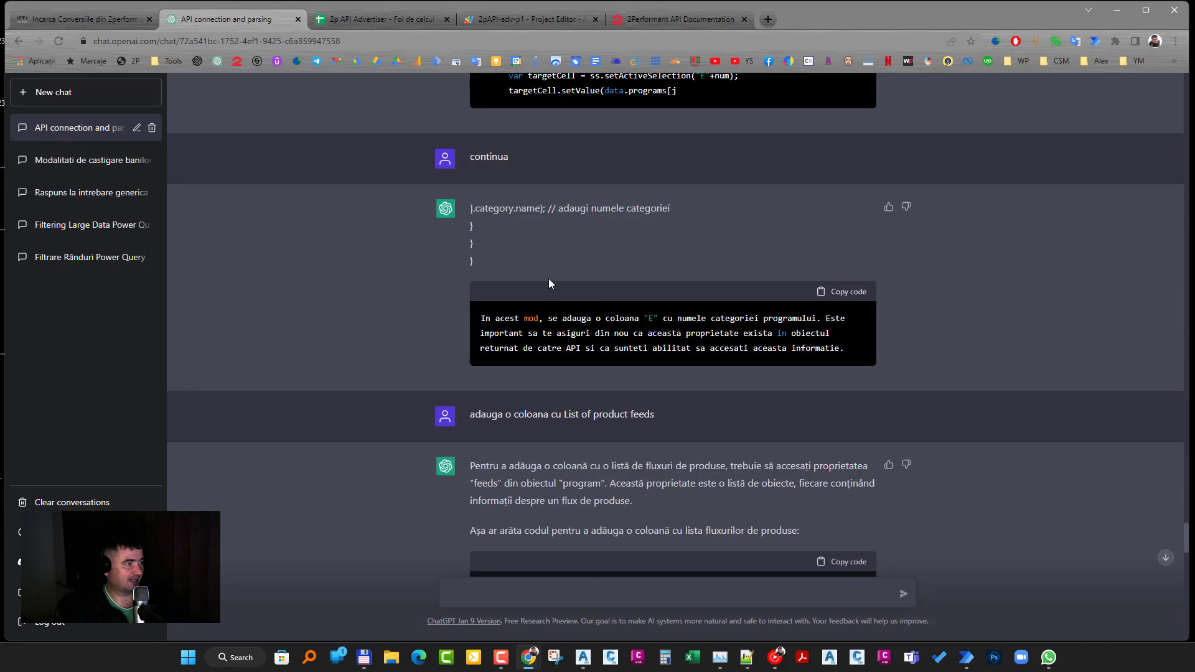
pyautogui.moveTo(678, 422)
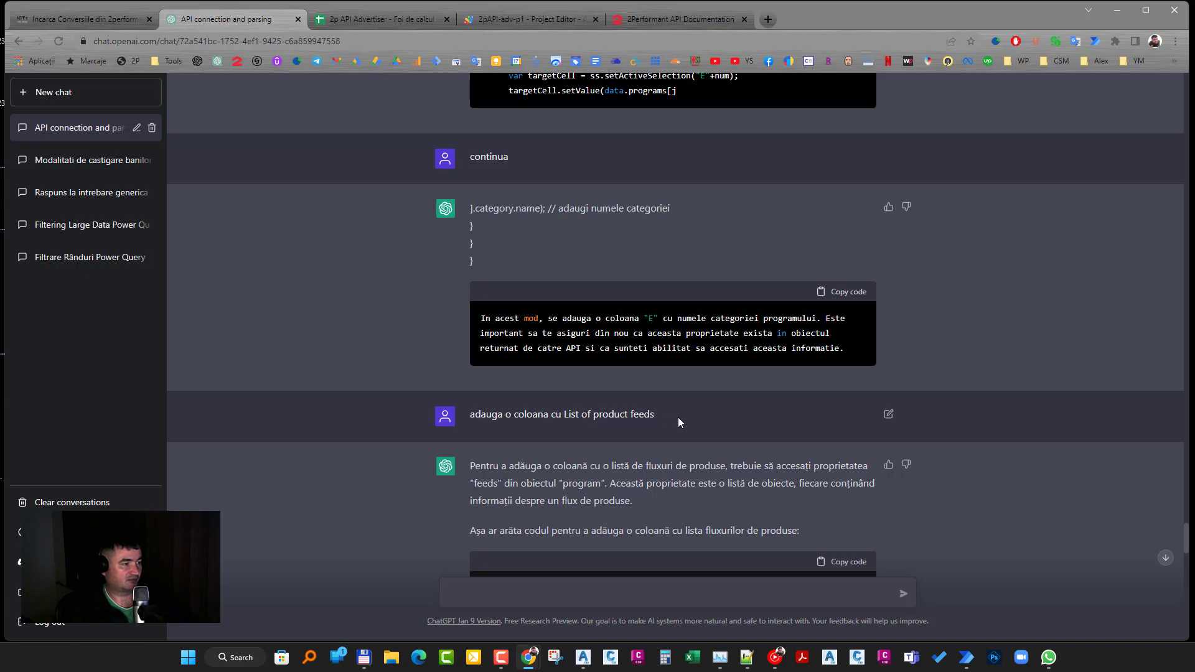
pyautogui.click(378, 14)
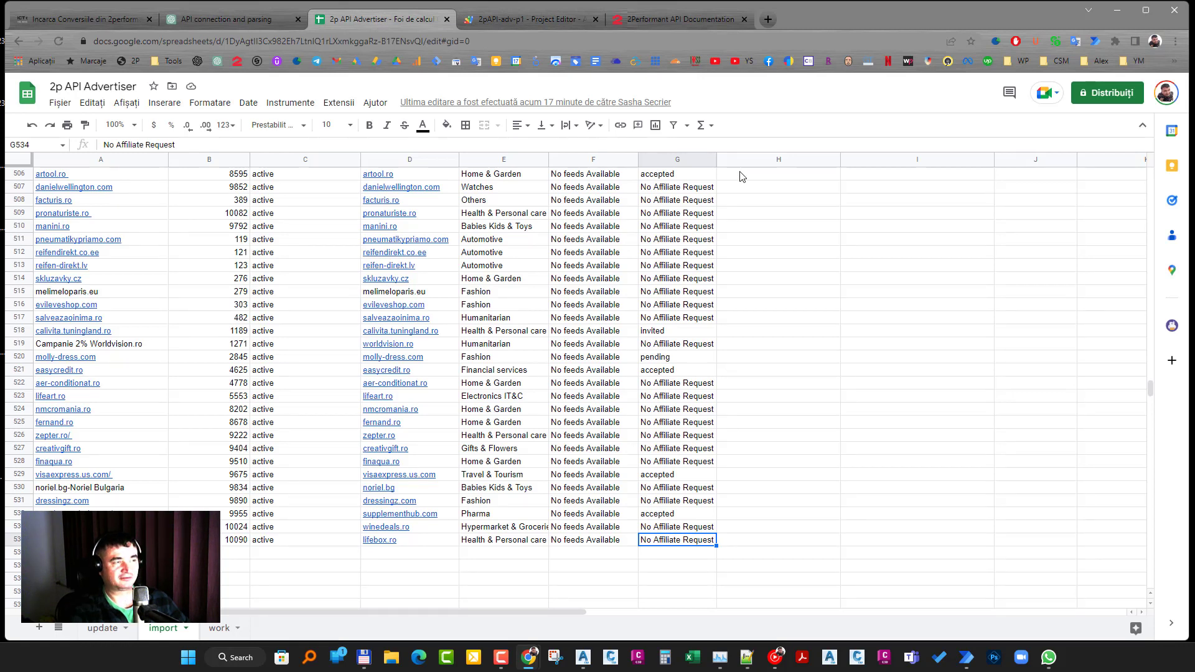
# Step: Compare the import sheet against the API documentation's category name field, then return to ChatGPT
pyautogui.click(678, 19)
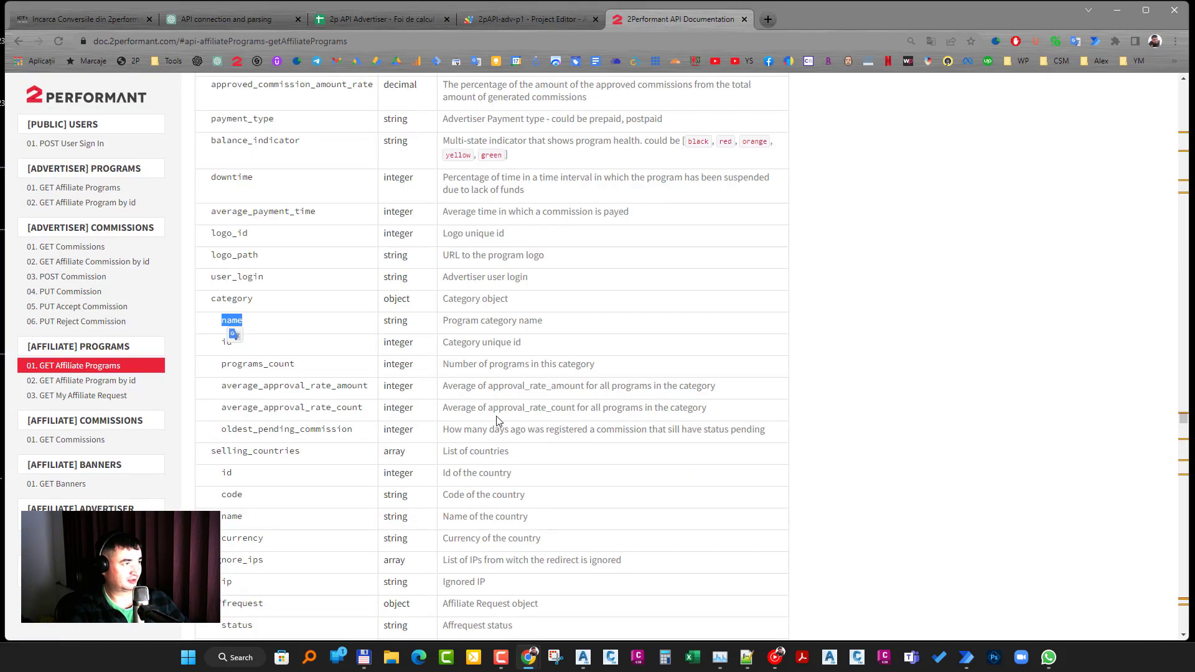
pyautogui.click(378, 16)
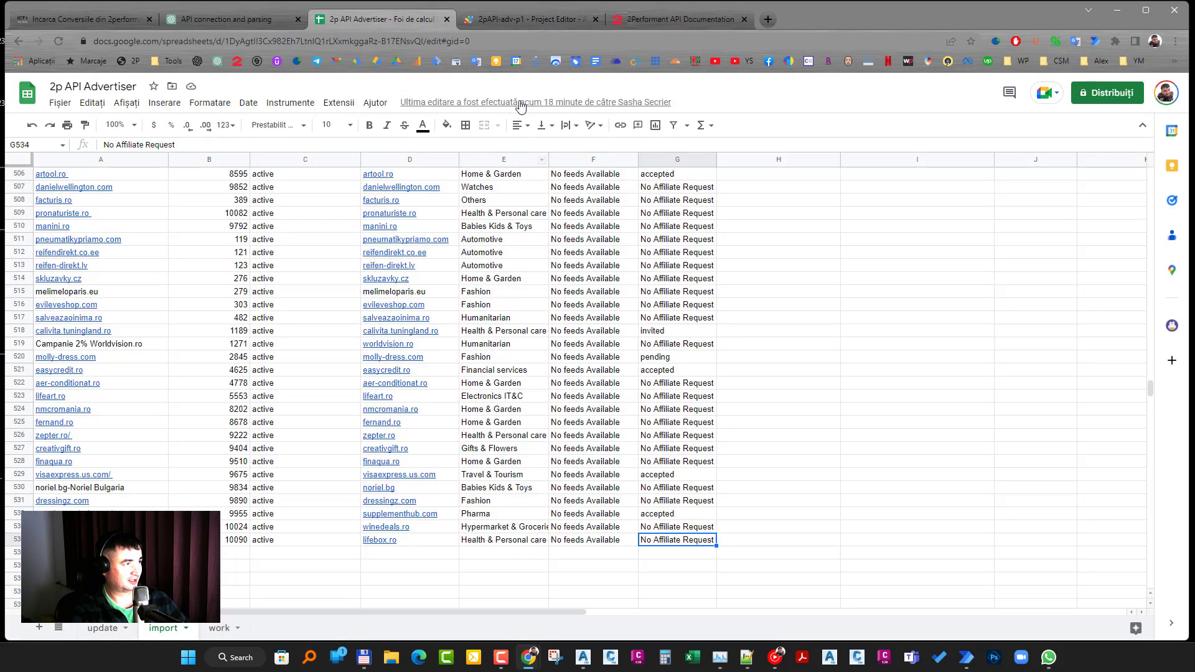
pyautogui.click(196, 24)
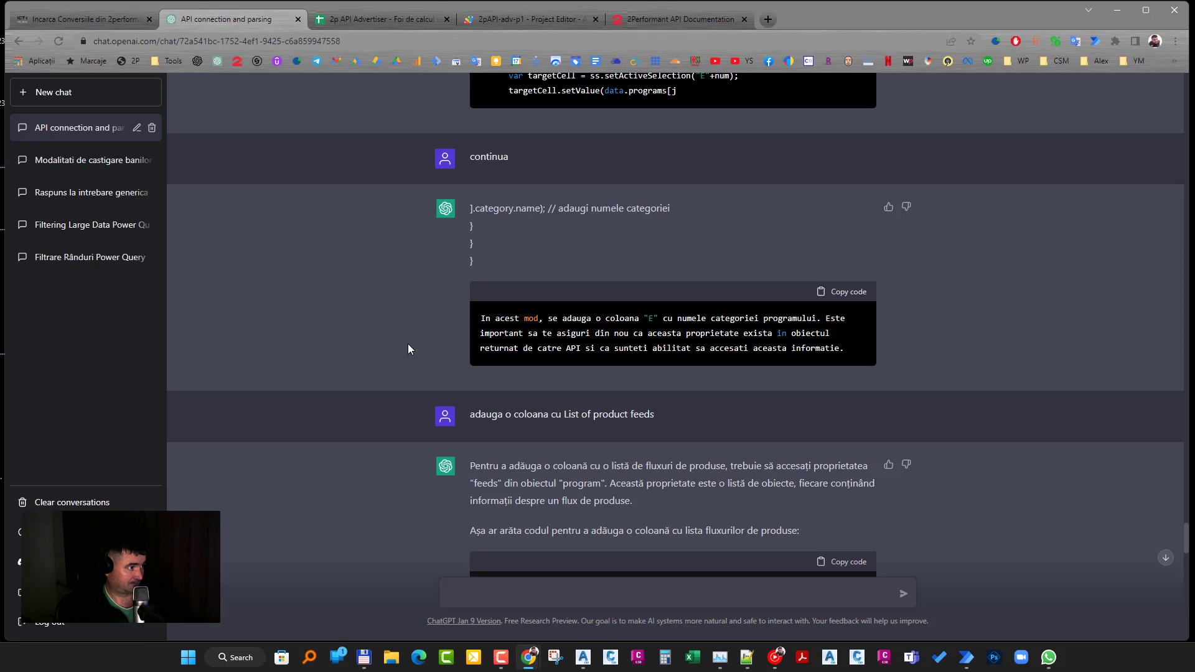
# Step: Scroll to the Affrequest status request and its answer, then return to the 2p API Advertiser sheet
pyautogui.scroll(-3, 522, 234)
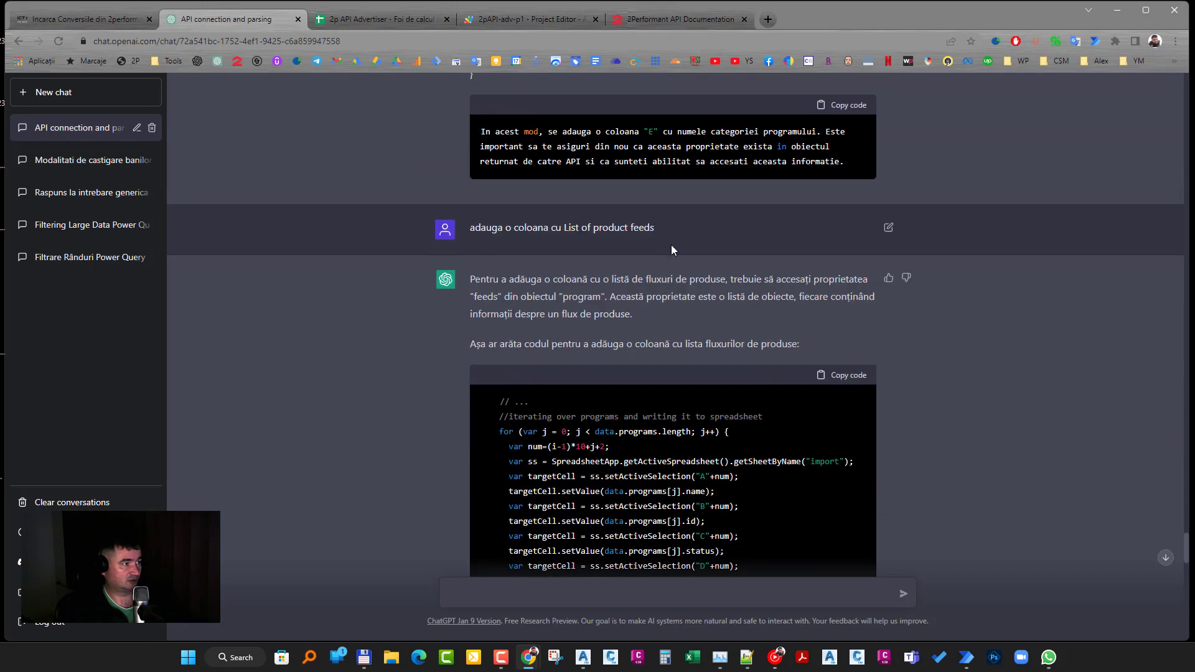
pyautogui.scroll(-1, 613, 311)
pyautogui.scroll(-3, 613, 311)
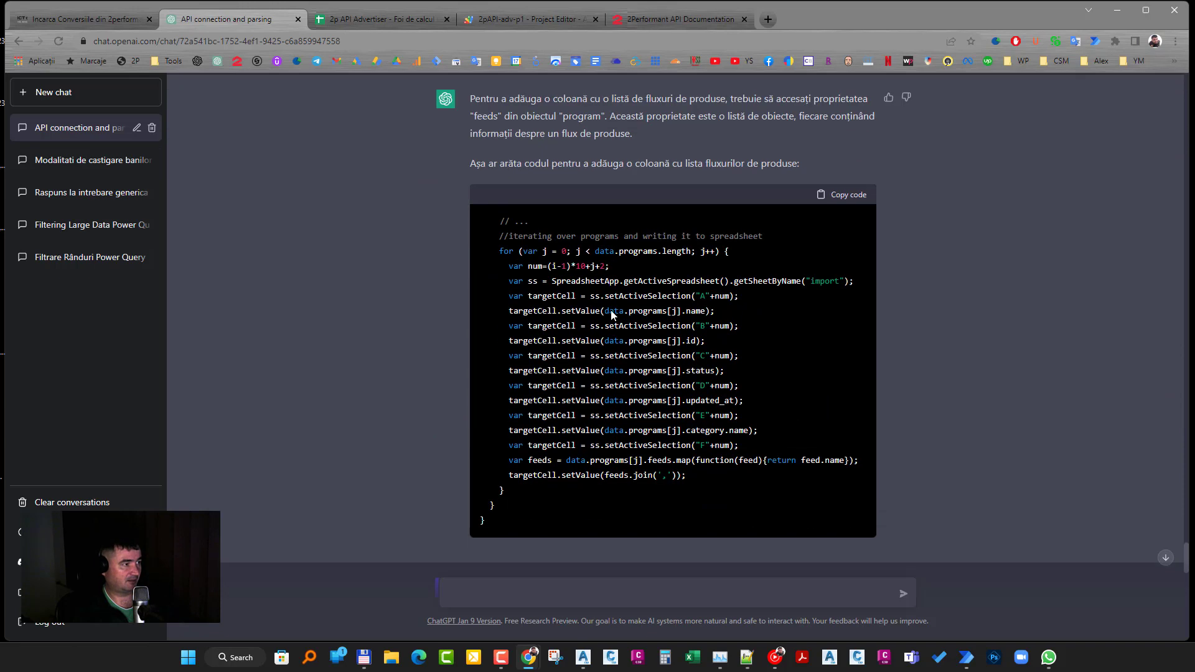
pyautogui.scroll(-5, 597, 286)
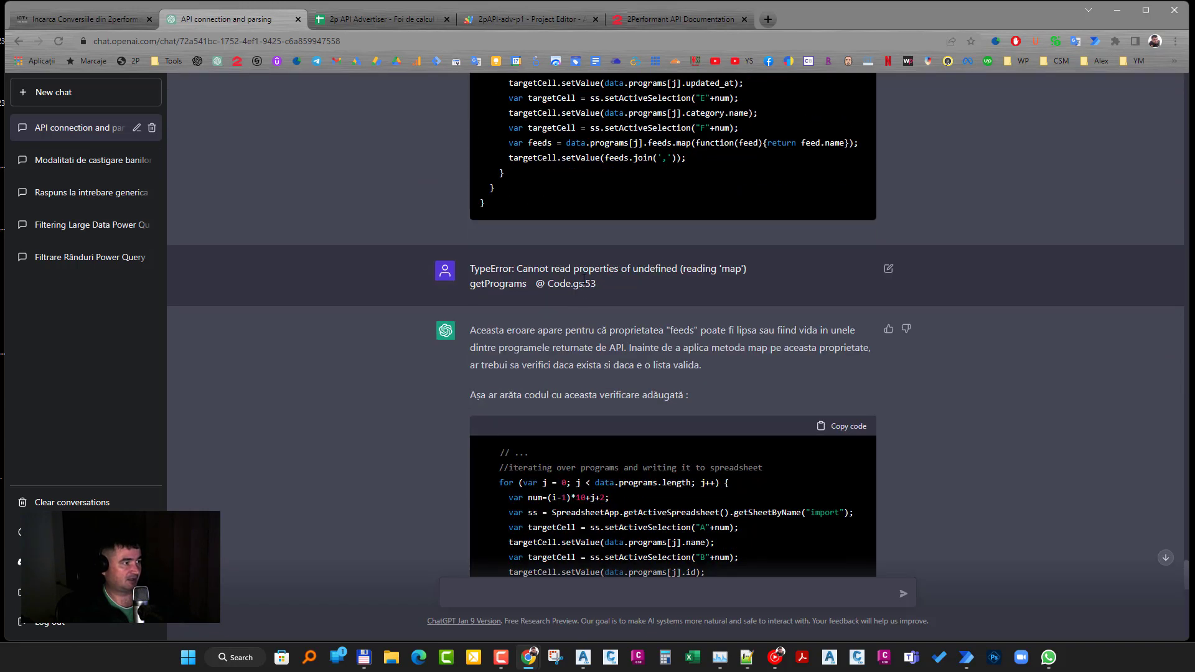
pyautogui.scroll(-2, 545, 340)
pyautogui.scroll(-2, 545, 339)
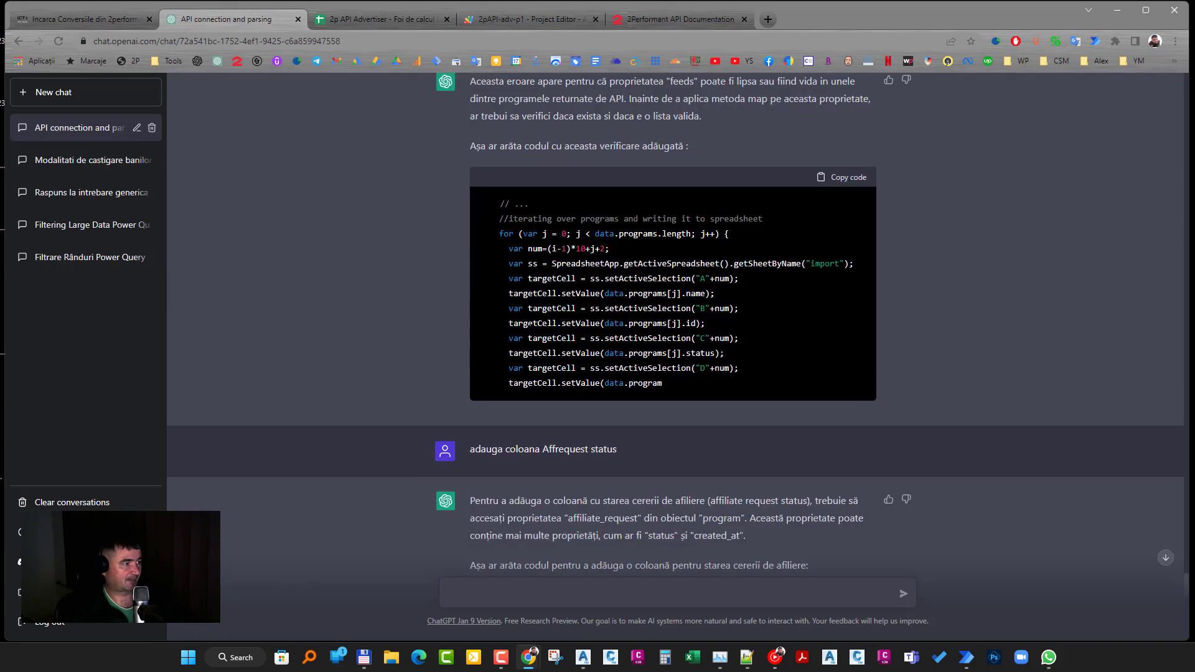
pyautogui.scroll(-2, 541, 421)
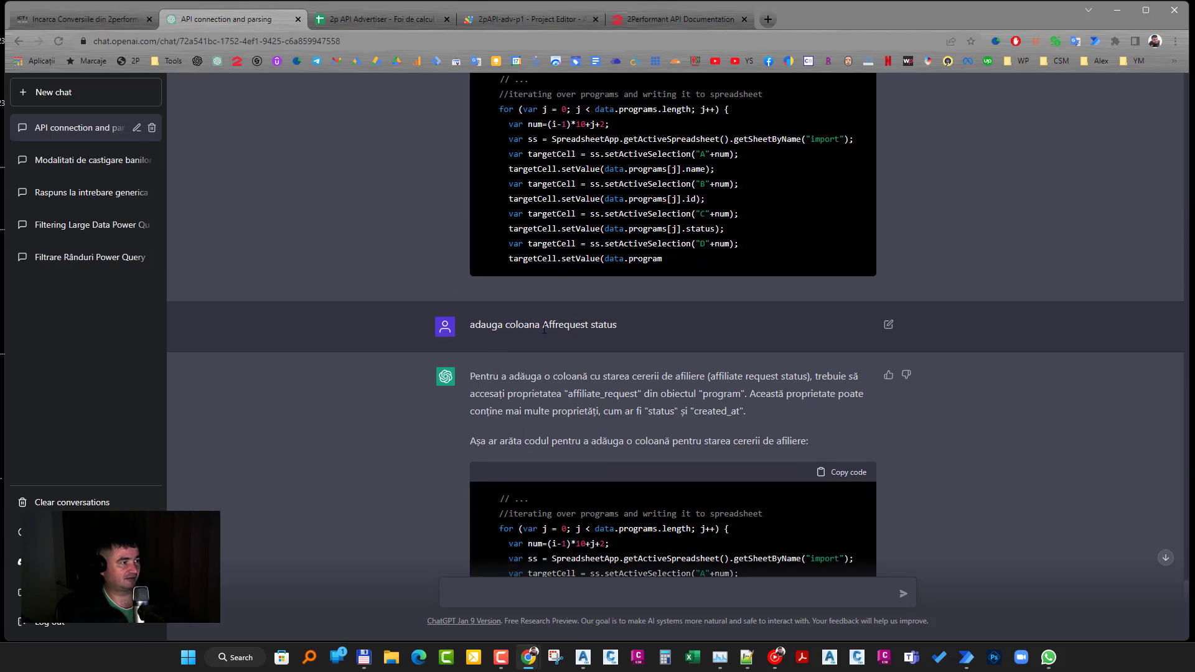
pyautogui.moveTo(618, 326); pyautogui.dragTo(498, 329)
pyautogui.click(592, 331)
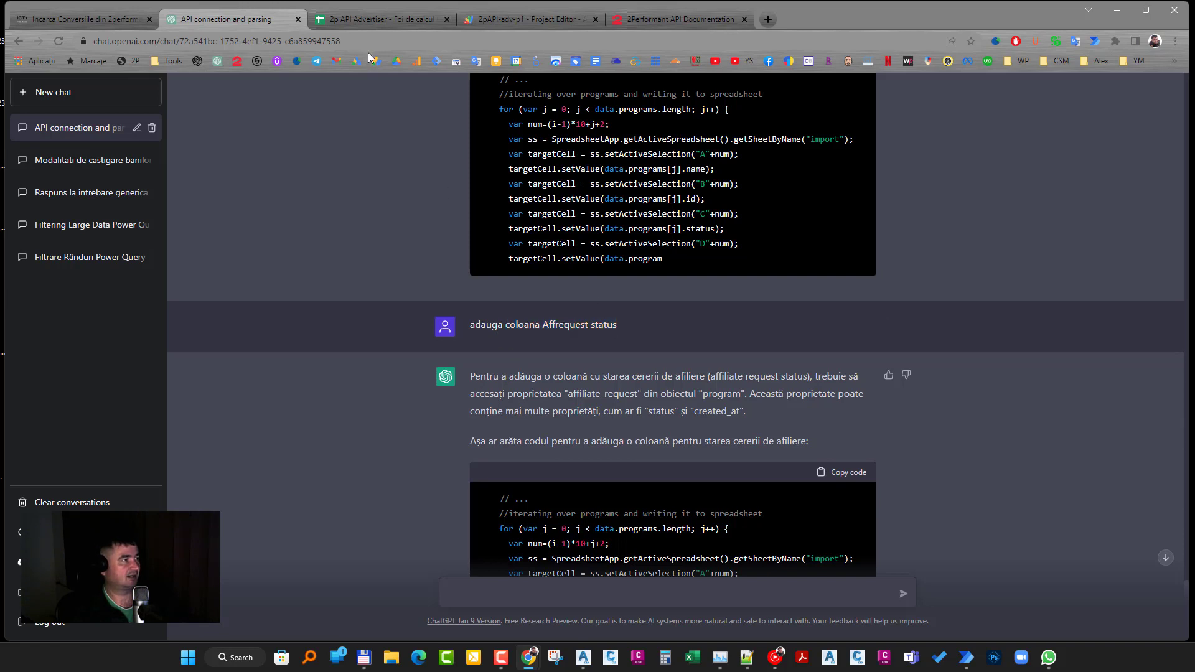
pyautogui.click(368, 18)
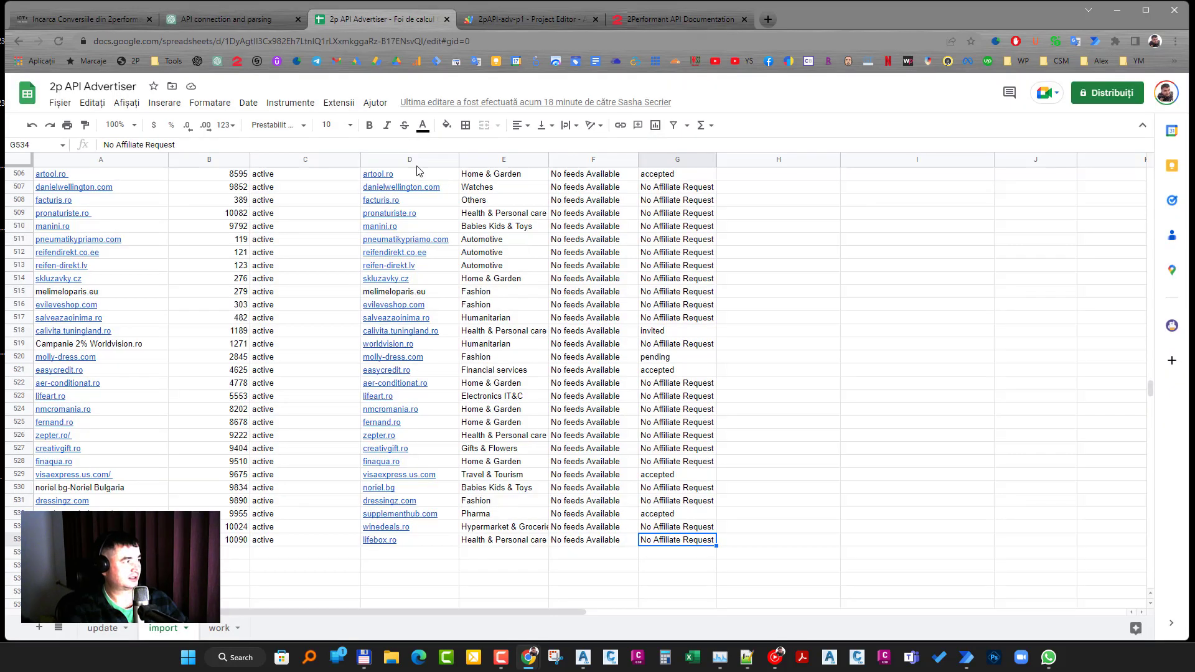
pyautogui.moveTo(379, 174)
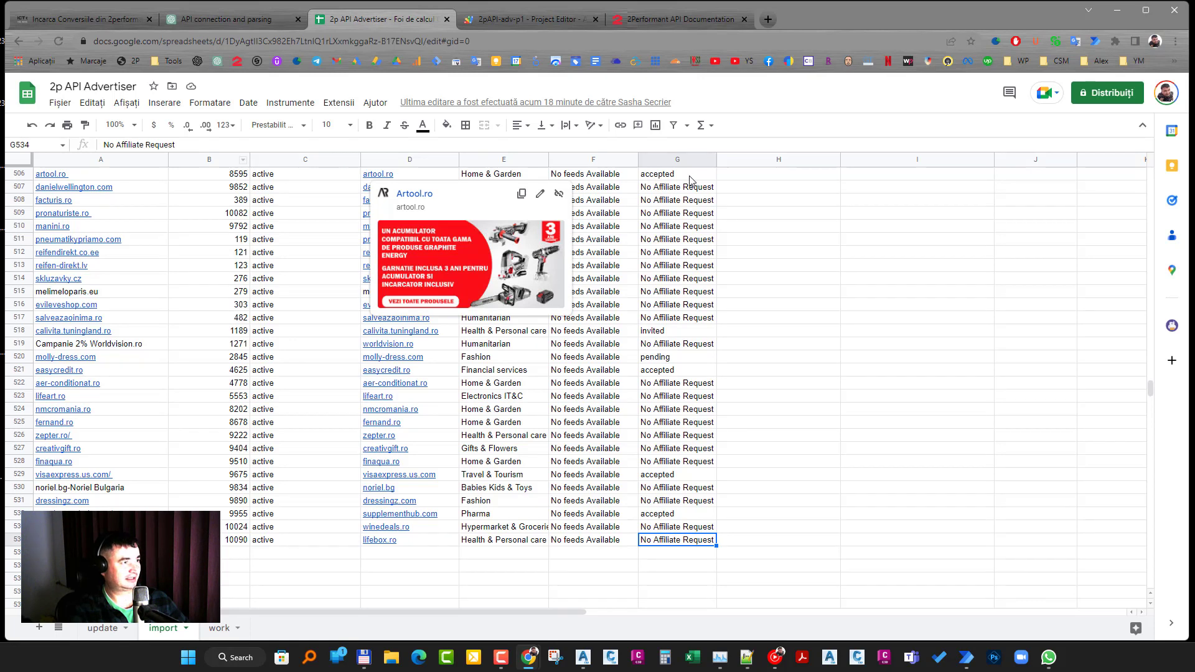
# Step: Dismiss the link preview, check an accepted status and scroll up through column G
pyautogui.click(689, 177)
pyautogui.scroll(3, 678, 293)
pyautogui.scroll(3, 682, 334)
pyautogui.scroll(4, 681, 334)
pyautogui.scroll(3, 716, 373)
pyautogui.scroll(3, 800, 440)
pyautogui.moveTo(801, 448); pyautogui.dragTo(800, 382)
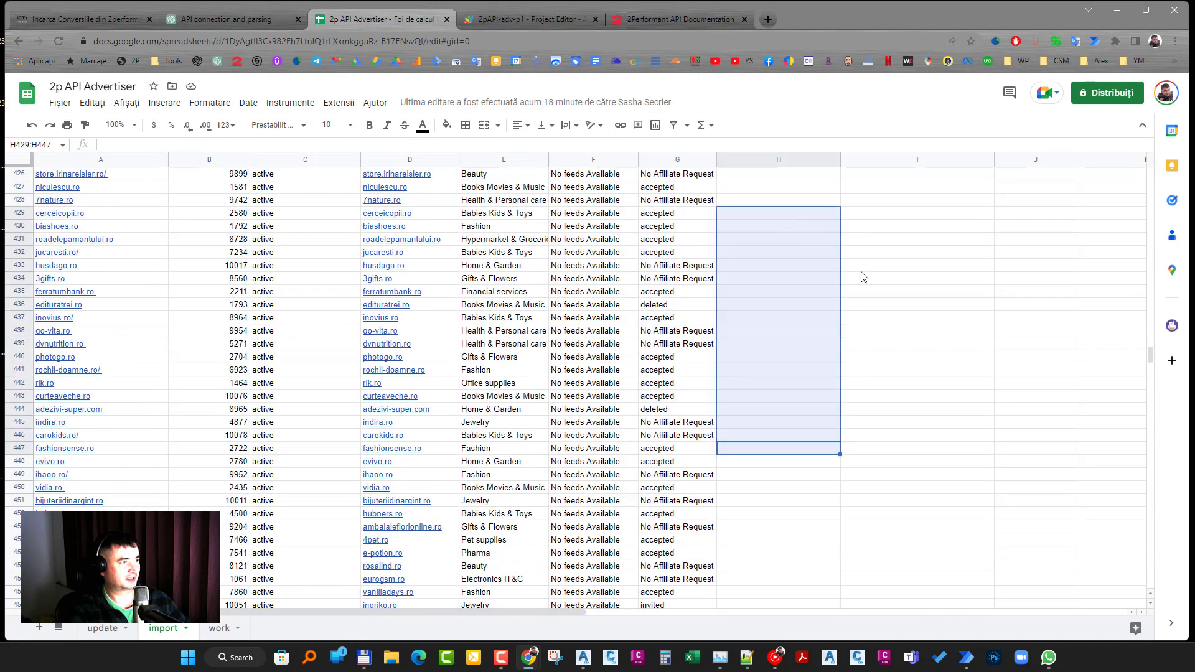
# Step: Inspect statuses in rows 436, 433, 429 and 439, then return to ChatGPT
pyautogui.click(939, 291)
pyautogui.click(685, 303)
pyautogui.click(685, 279)
pyautogui.click(684, 269)
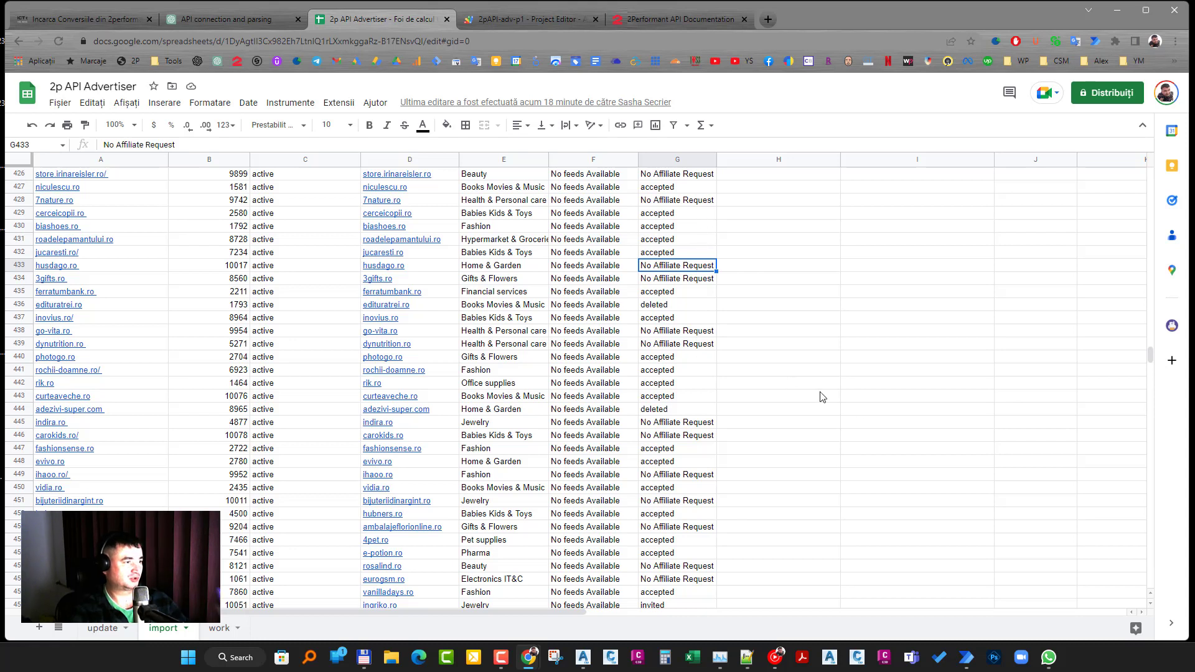
pyautogui.click(671, 214)
pyautogui.click(669, 343)
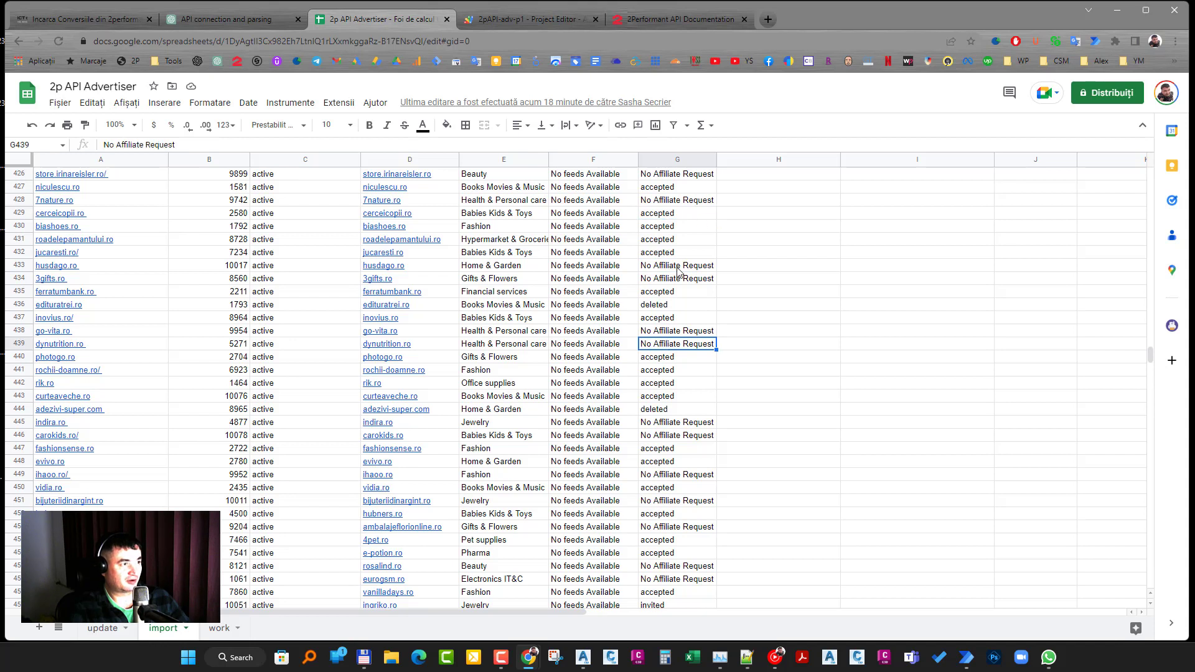
pyautogui.click(233, 17)
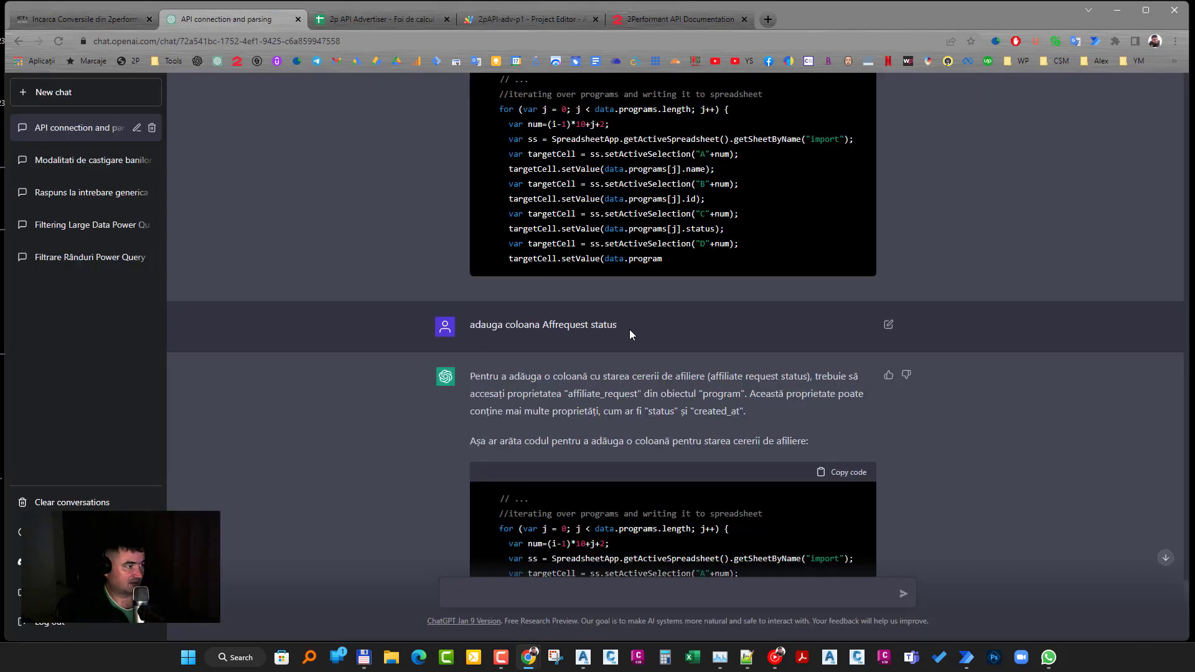
# Step: Scroll to the end of the loop code's column G affiliate_request block, then return to the sheet
pyautogui.scroll(-3, 589, 392)
pyautogui.scroll(-2, 579, 380)
pyautogui.scroll(-2, 567, 363)
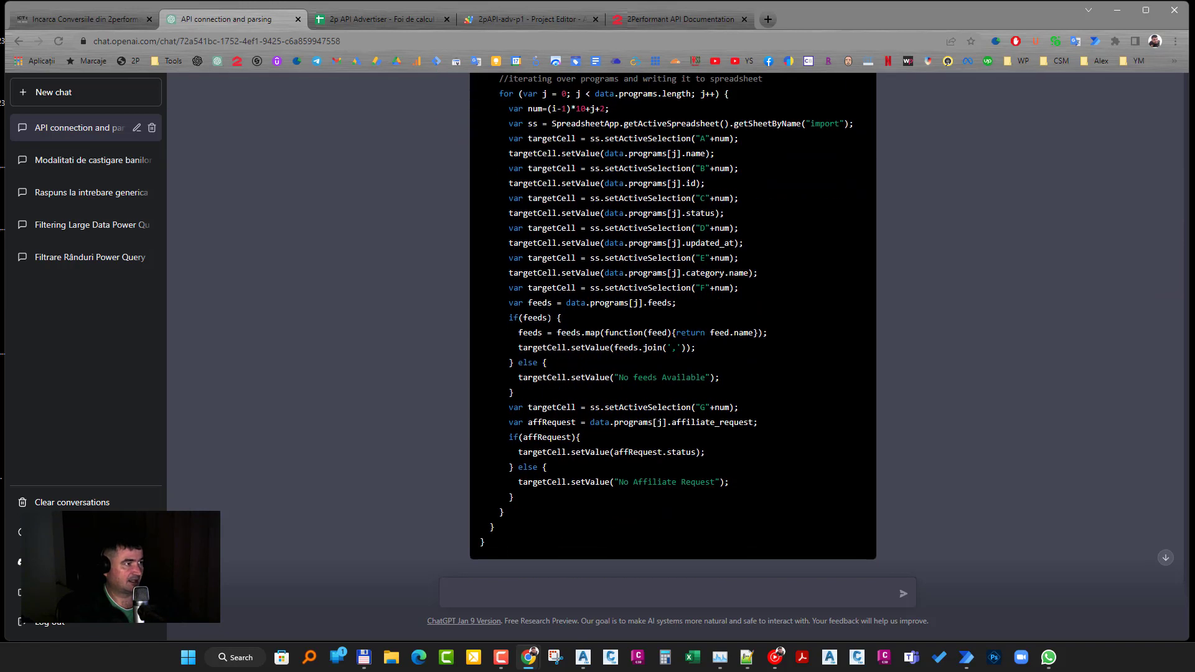
pyautogui.scroll(1, 705, 258)
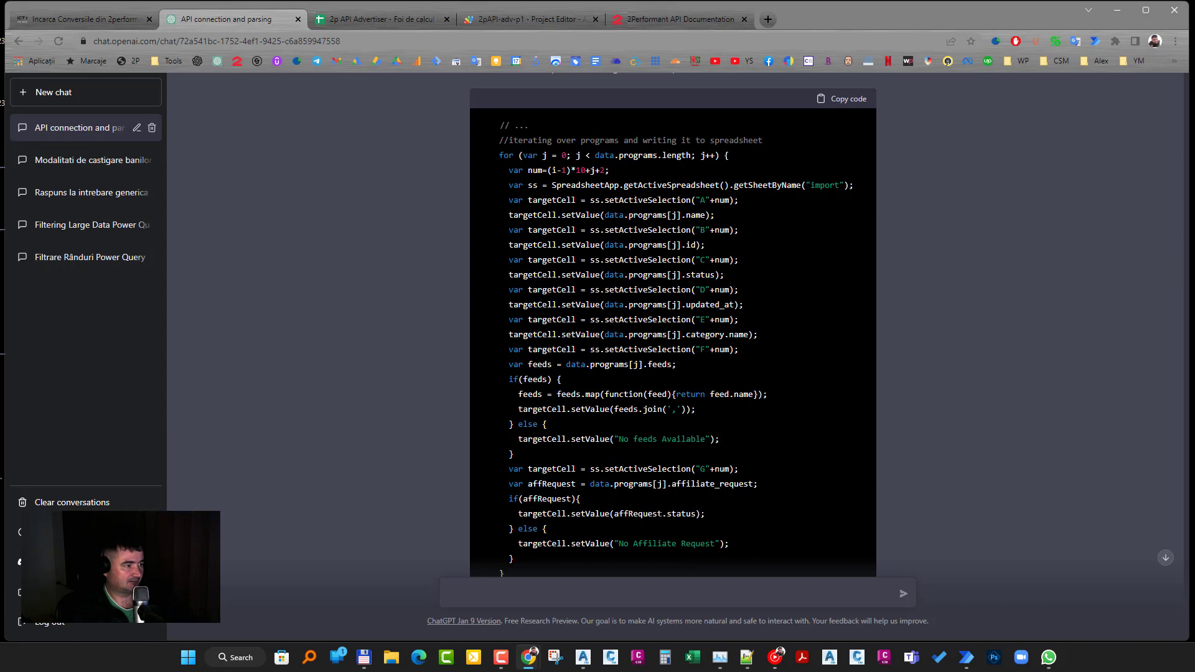
pyautogui.scroll(-1, 597, 446)
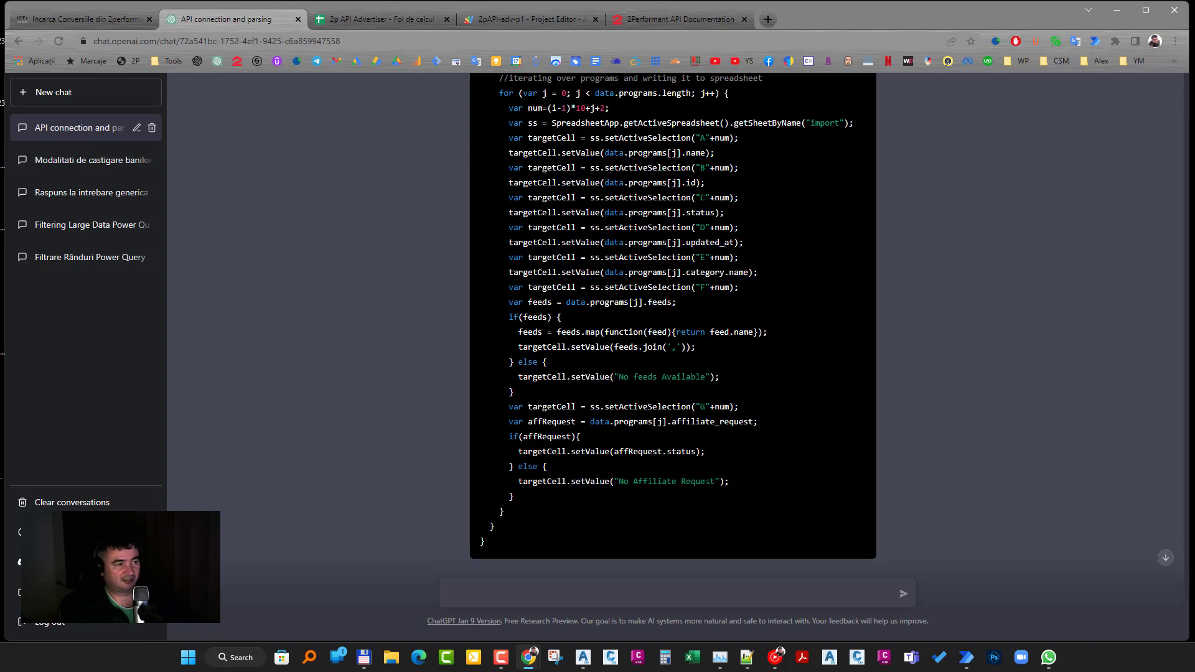
pyautogui.click(373, 19)
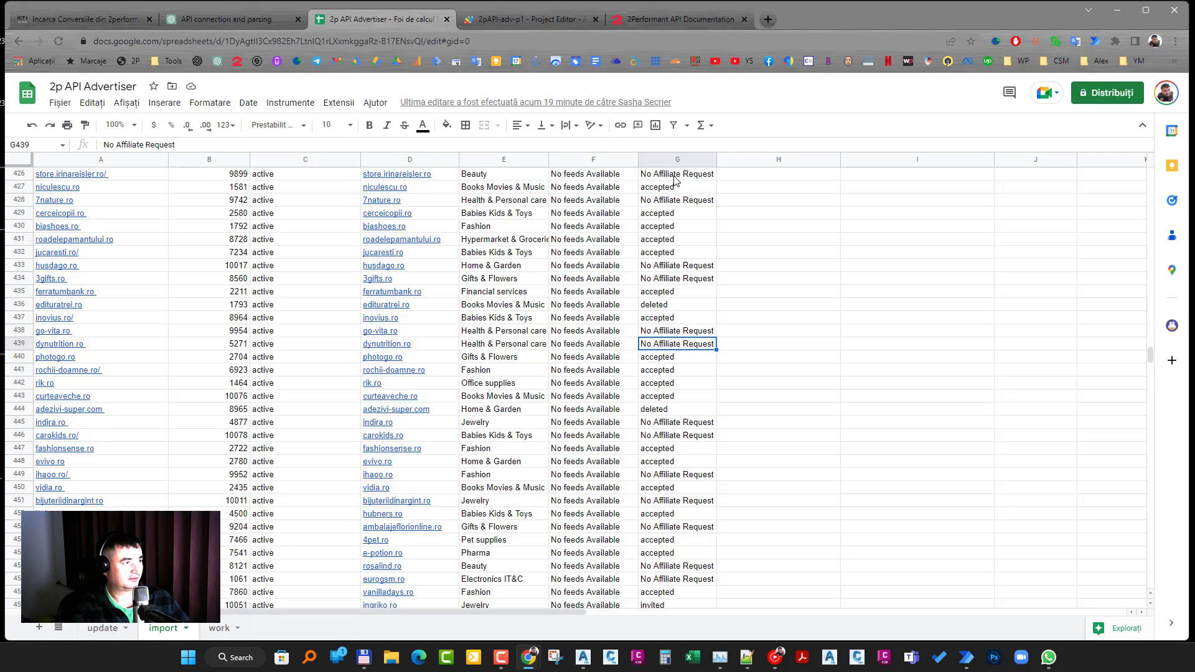
pyautogui.click(597, 201)
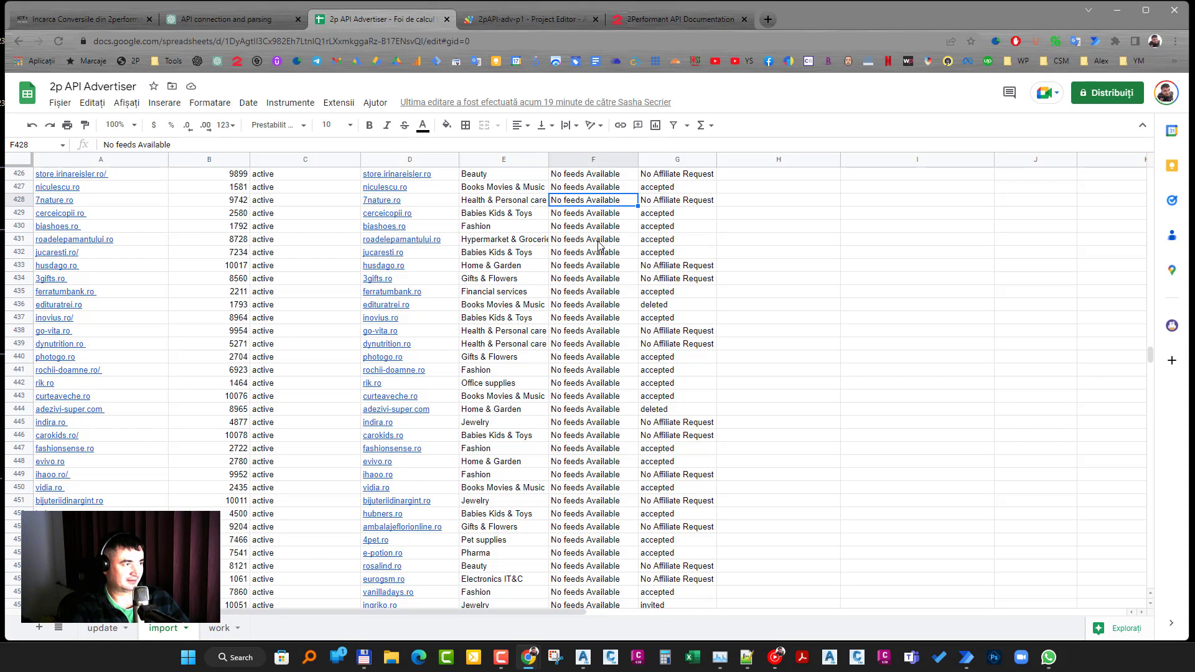
pyautogui.click(674, 202)
pyautogui.scroll(2, 665, 265)
pyautogui.scroll(5, 665, 266)
pyautogui.scroll(3, 665, 265)
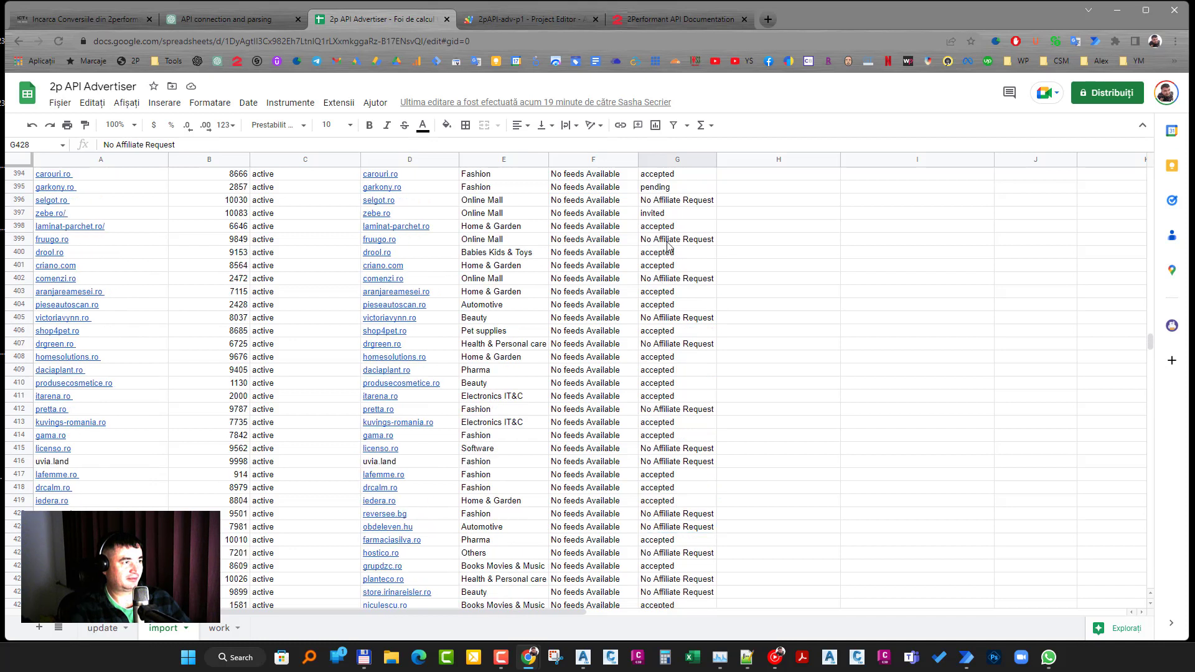
pyautogui.click(210, 21)
pyautogui.scroll(-2, 641, 387)
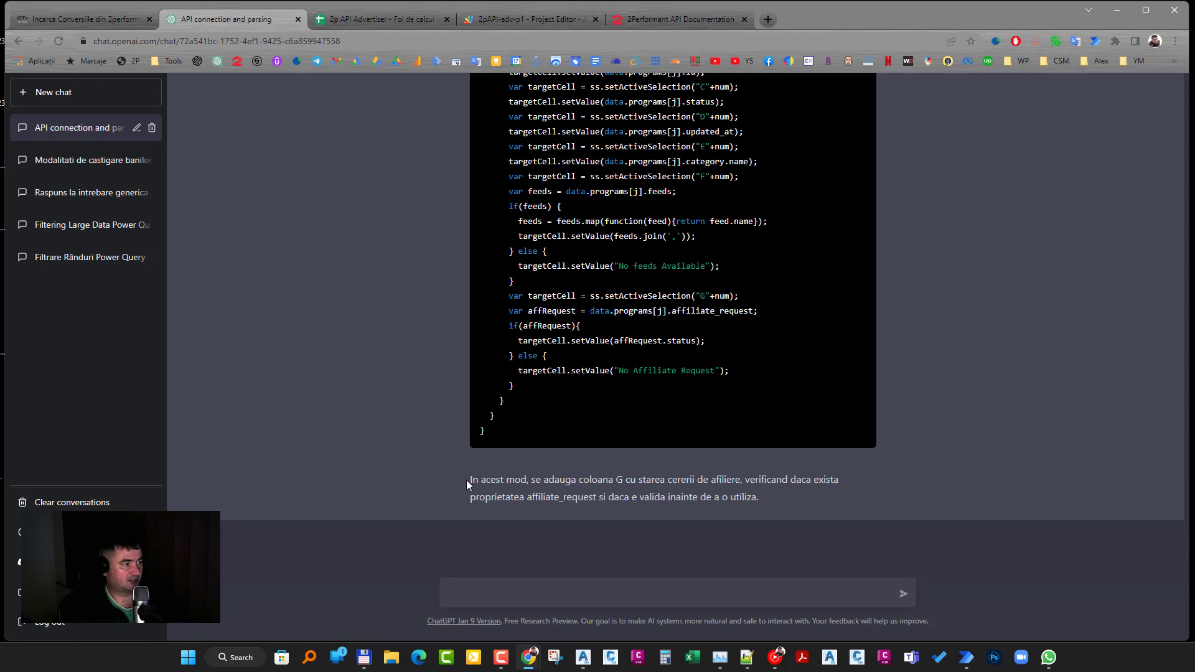
pyautogui.click(530, 22)
pyautogui.click(375, 20)
pyautogui.scroll(-4, 352, 361)
pyautogui.scroll(-3, 348, 412)
pyautogui.scroll(-4, 349, 414)
pyautogui.scroll(-3, 356, 416)
pyautogui.scroll(-4, 356, 416)
pyautogui.scroll(-5, 359, 413)
pyautogui.scroll(-5, 359, 414)
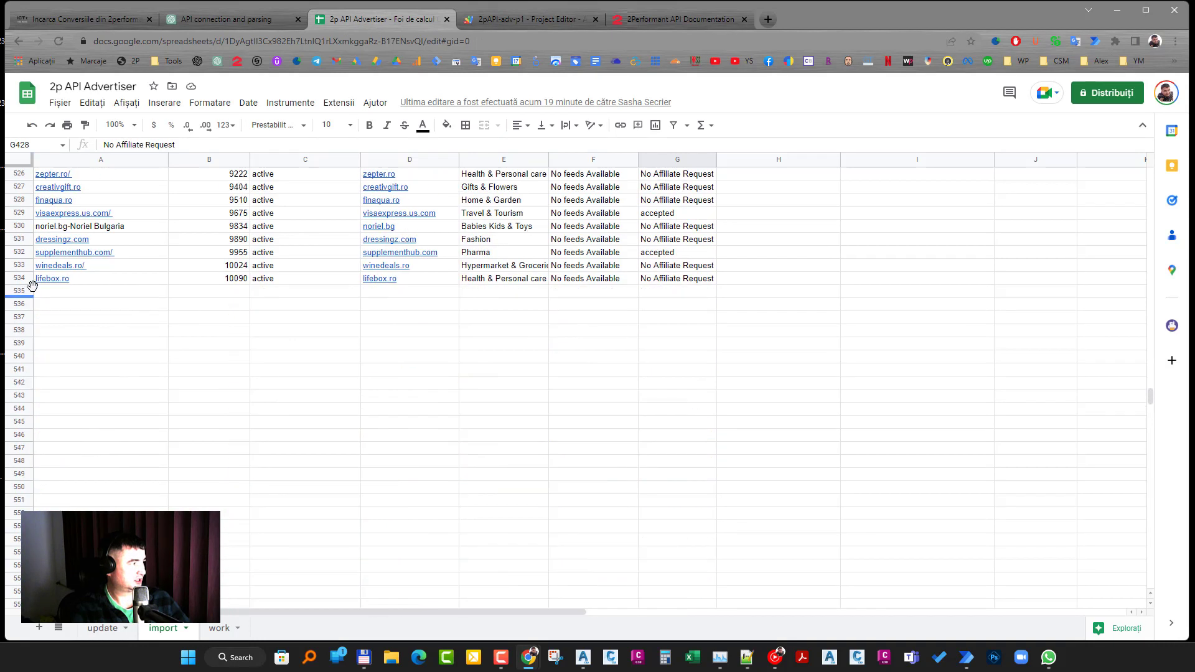
# Step: Delete the program data in A2:G534 of the import sheet, keeping the header, then return to Apps Script
pyautogui.click(490, 17)
pyautogui.click(377, 20)
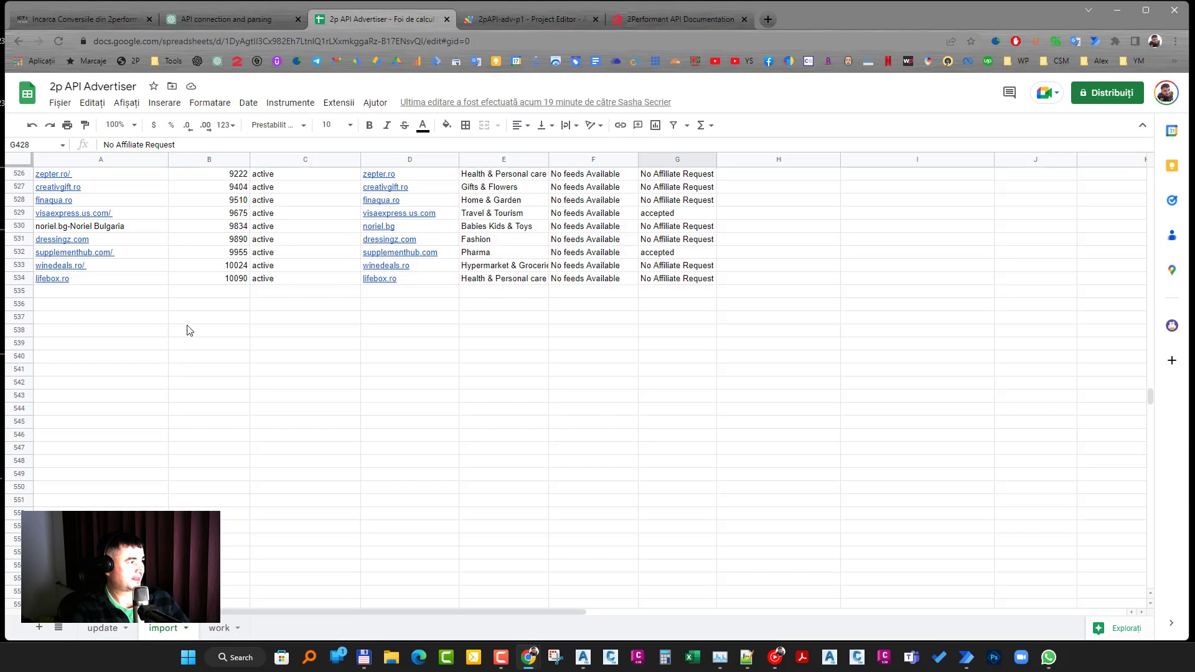
pyautogui.moveTo(83, 280); pyautogui.dragTo(670, 284)
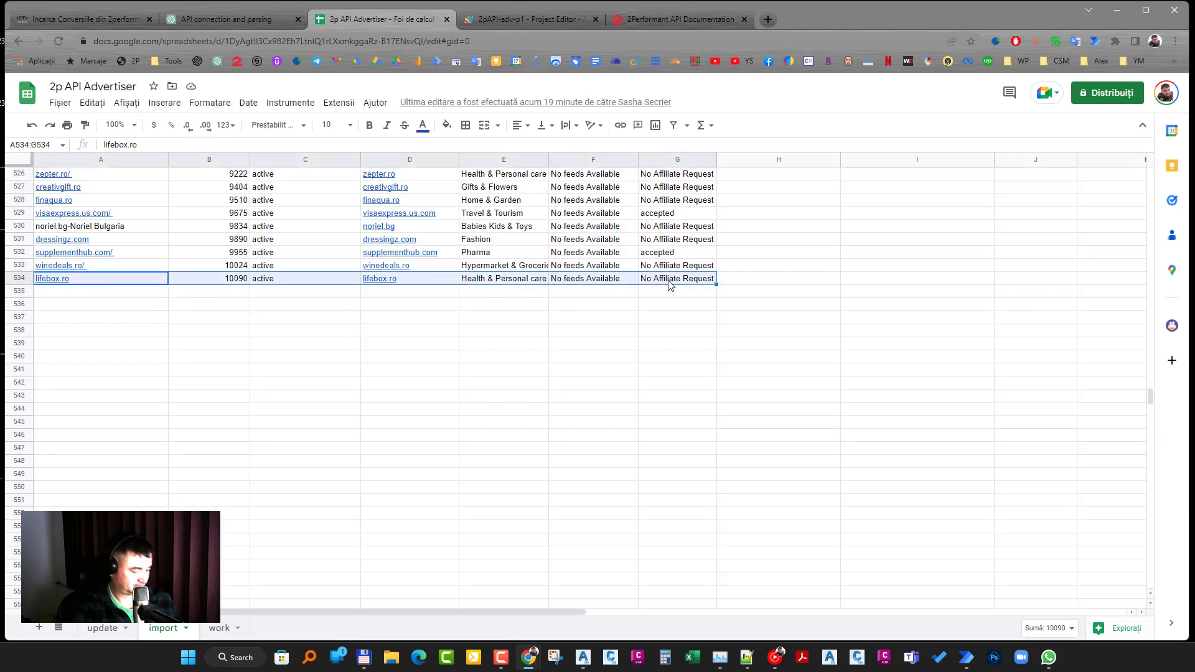
pyautogui.hotkey('ctrl', 'shift', 'Up')
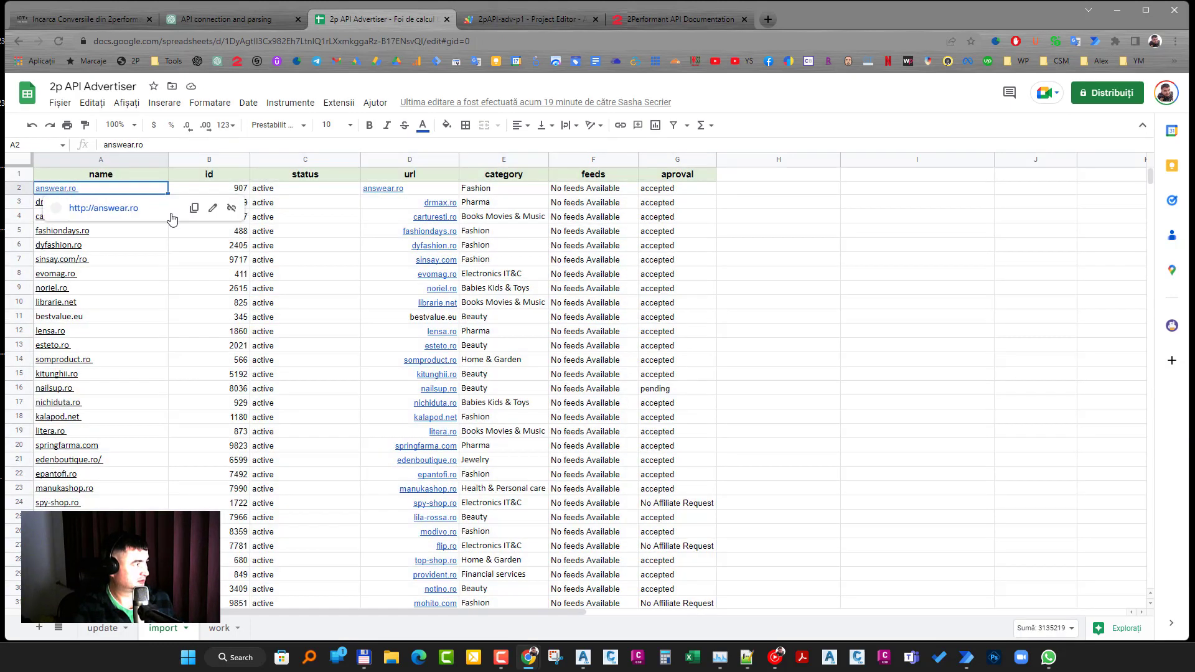
pyautogui.click(100, 190)
pyautogui.hotkey('shift', 'Right')
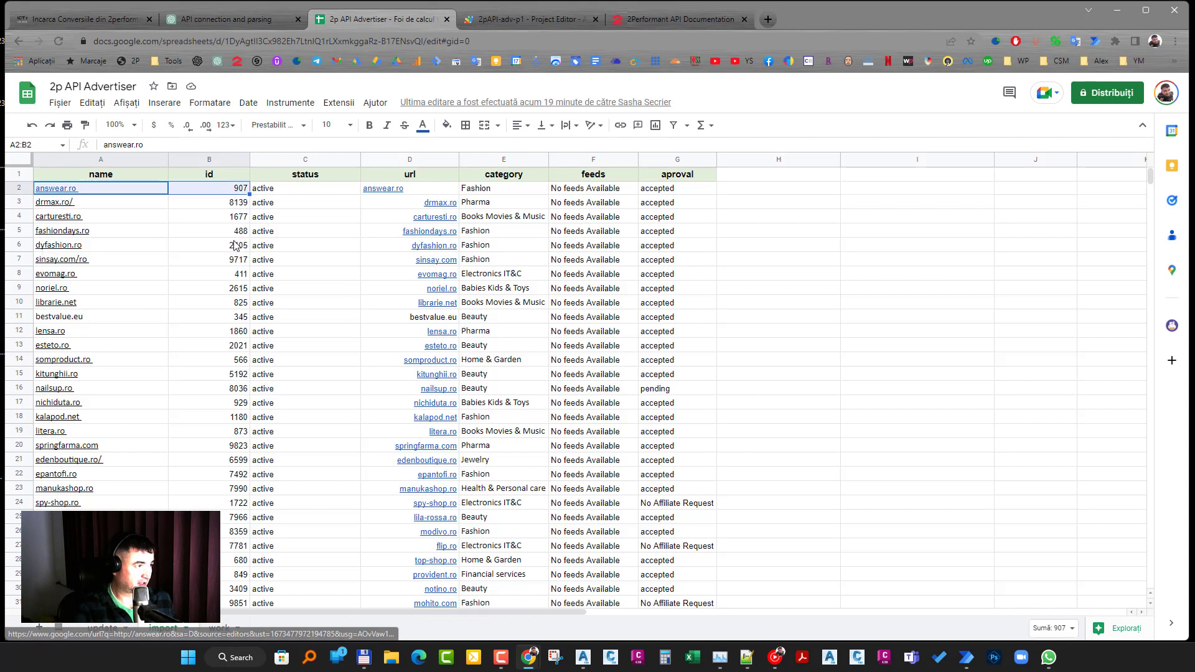
pyautogui.hotkey('shift', 'Right')
pyautogui.hotkey('shift', 'Right')
pyautogui.hotkey('shift', 'Right')
pyautogui.hotkey('shift', 'Right')
pyautogui.hotkey('shift', 'Right')
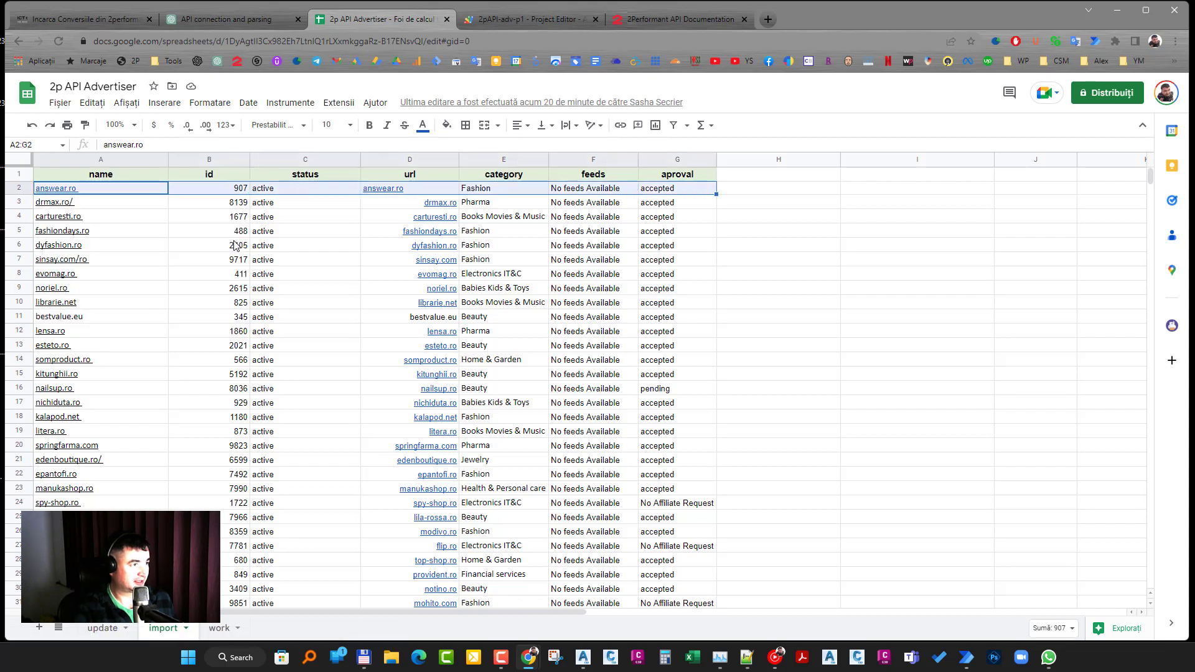
pyautogui.hotkey('ctrl', 'shift', 'Down')
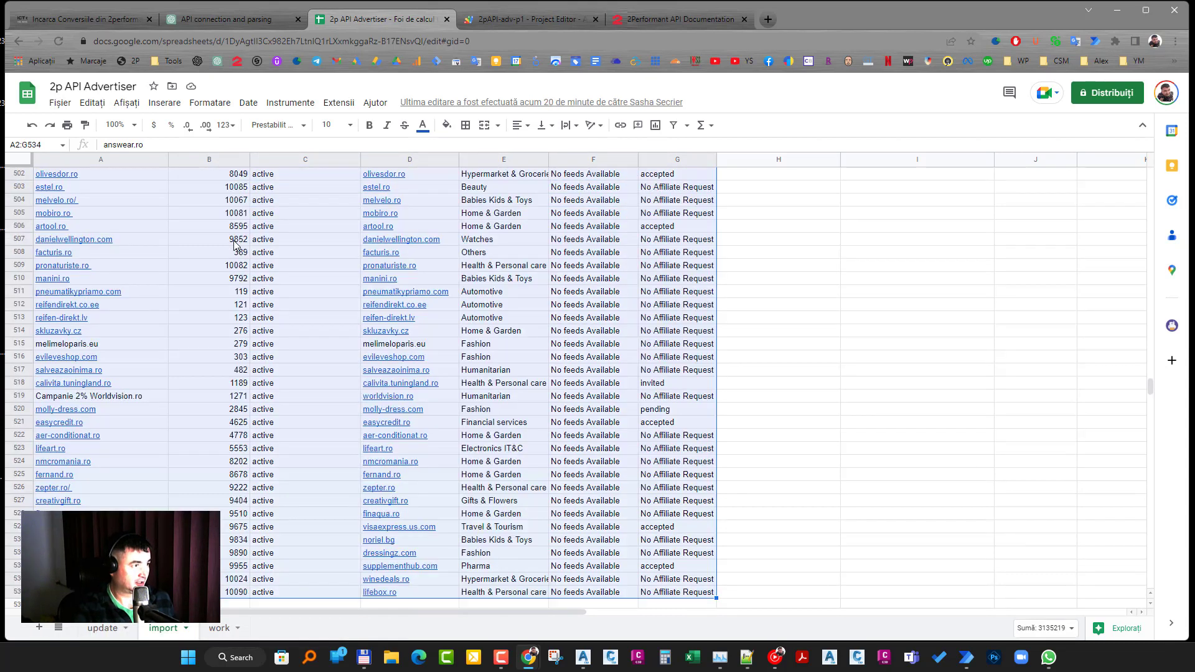
pyautogui.press('Delete')
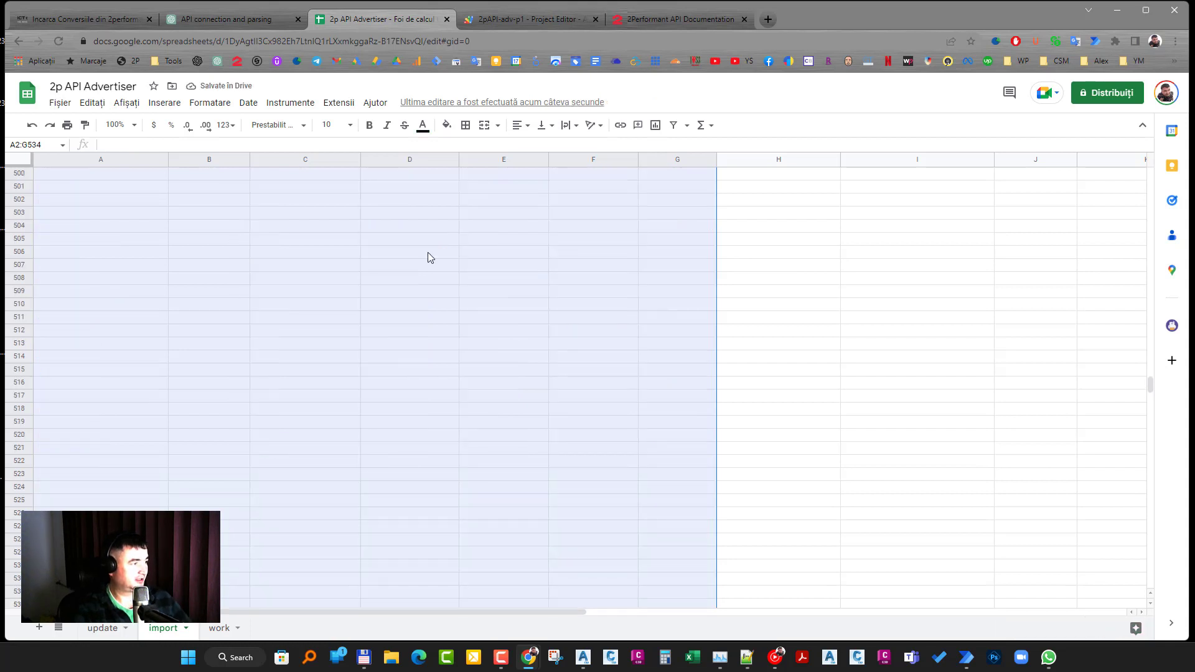
pyautogui.click(529, 19)
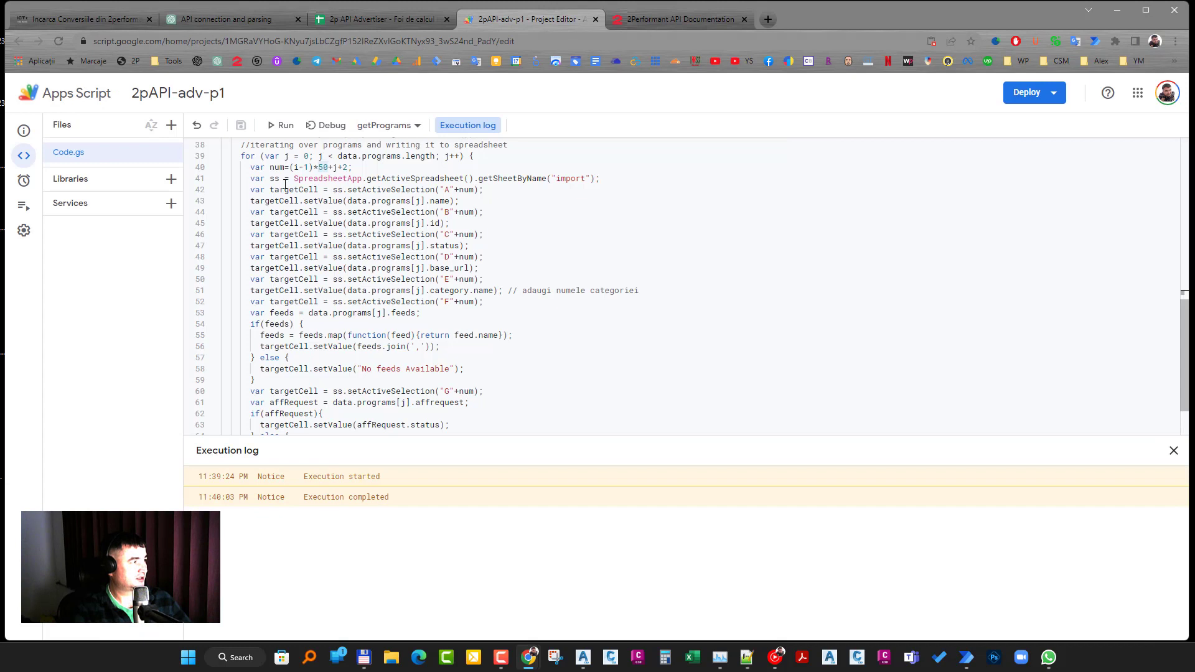
# Step: Run getPrograms to refill the import sheet and wait for 'Execution completed' in the log
pyautogui.click(279, 125)
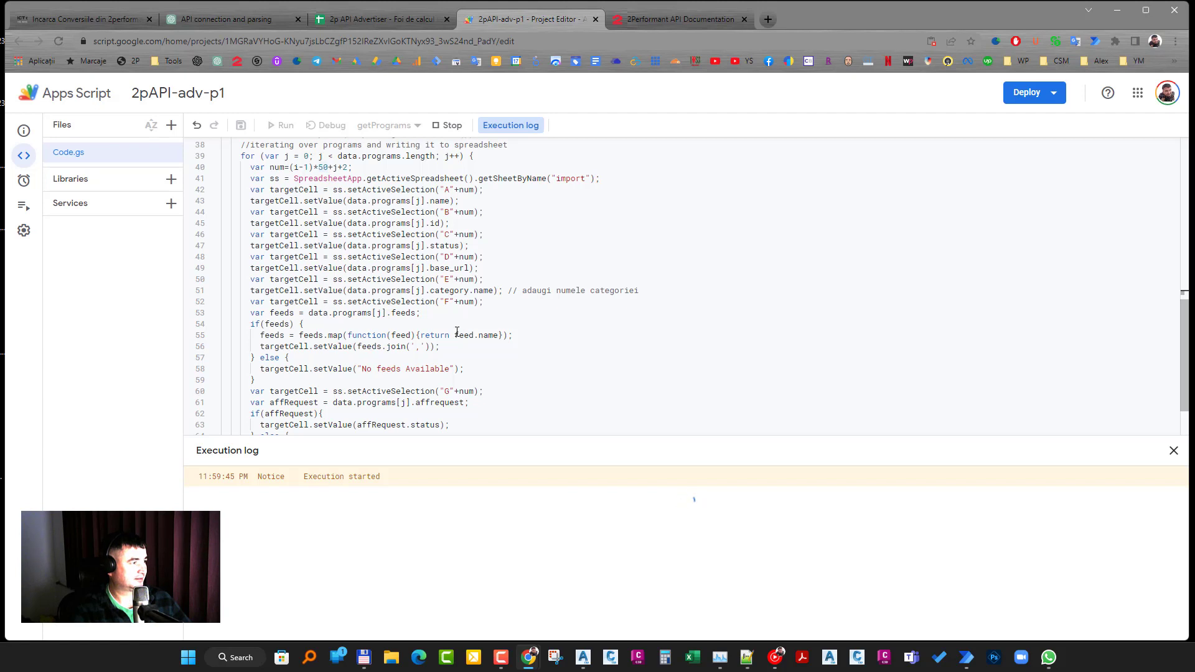
pyautogui.scroll(1, 457, 331)
pyautogui.scroll(1, 457, 330)
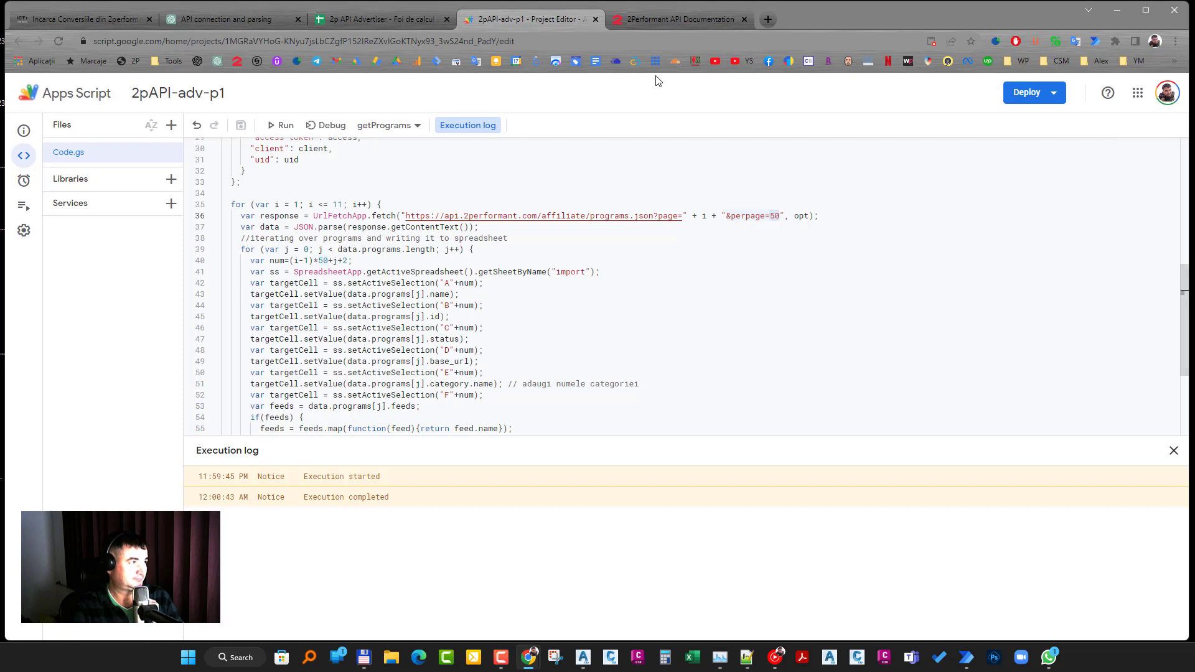
# Step: Check the refilled sheet's last rows by selecting the status values in C513:C534, then go back to the script
pyautogui.click(370, 20)
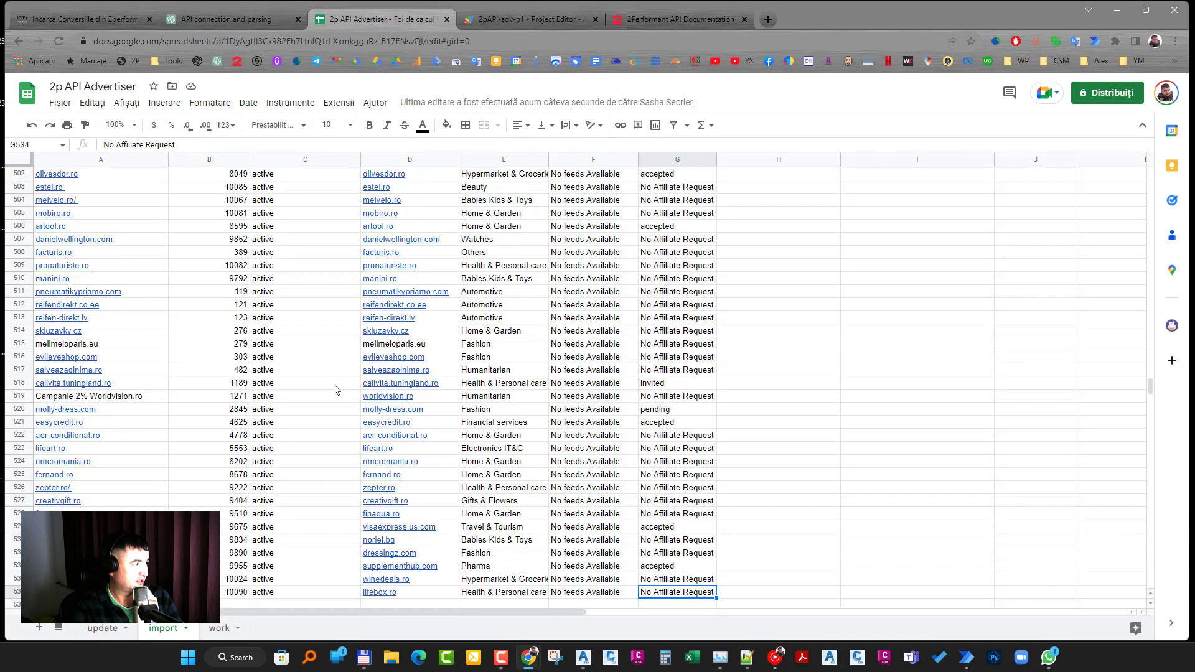
pyautogui.scroll(-2, 226, 435)
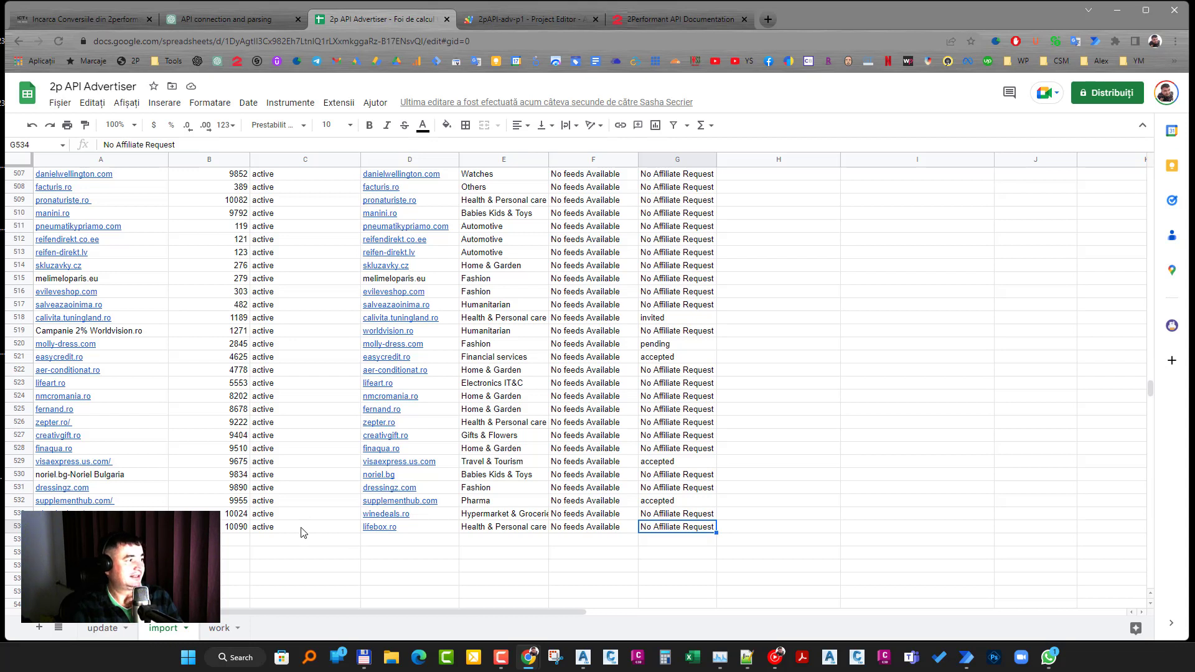
pyautogui.click(284, 531)
pyautogui.click(288, 258)
pyautogui.moveTo(288, 258); pyautogui.dragTo(288, 533)
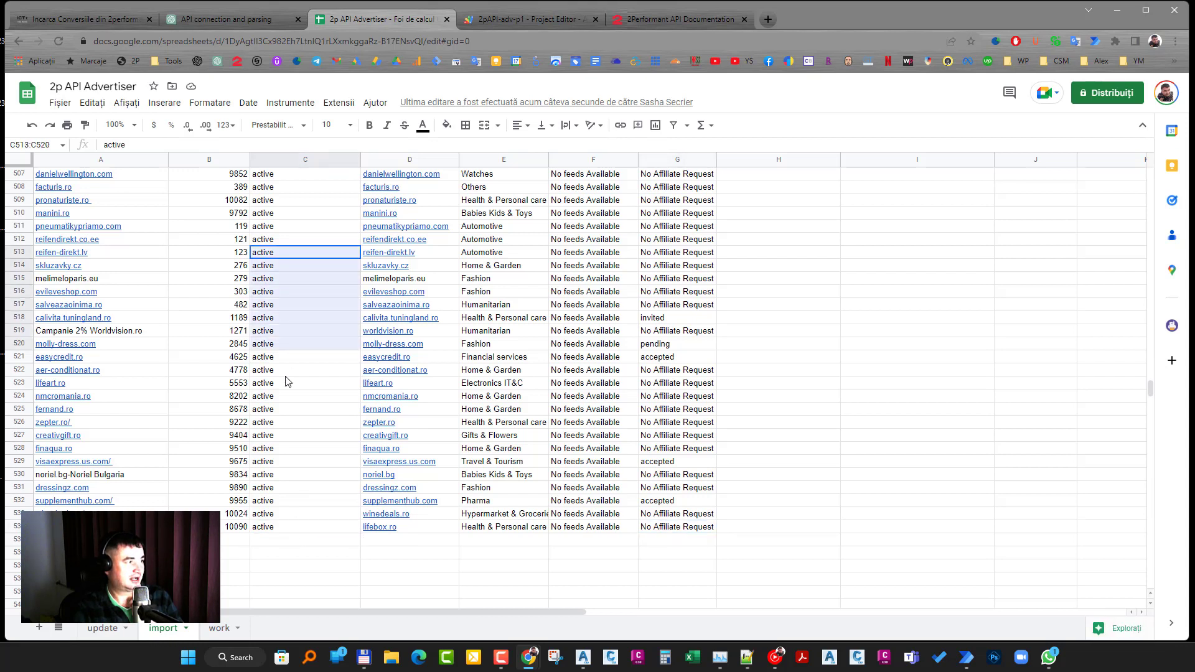
pyautogui.click(288, 531)
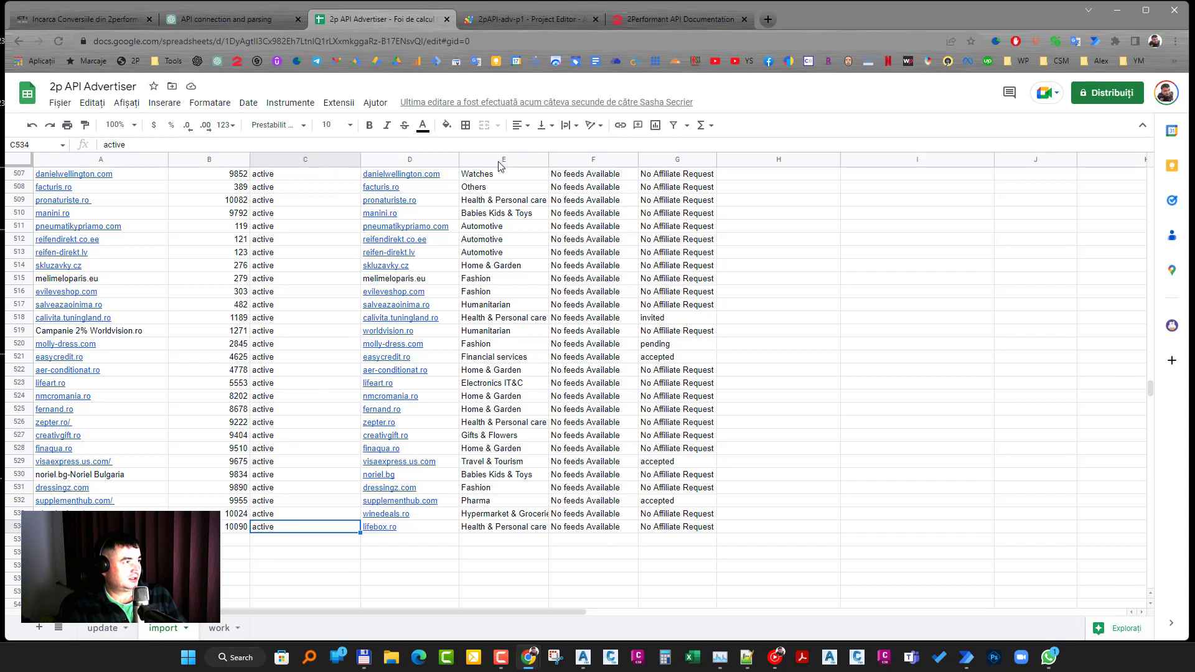
pyautogui.click(494, 20)
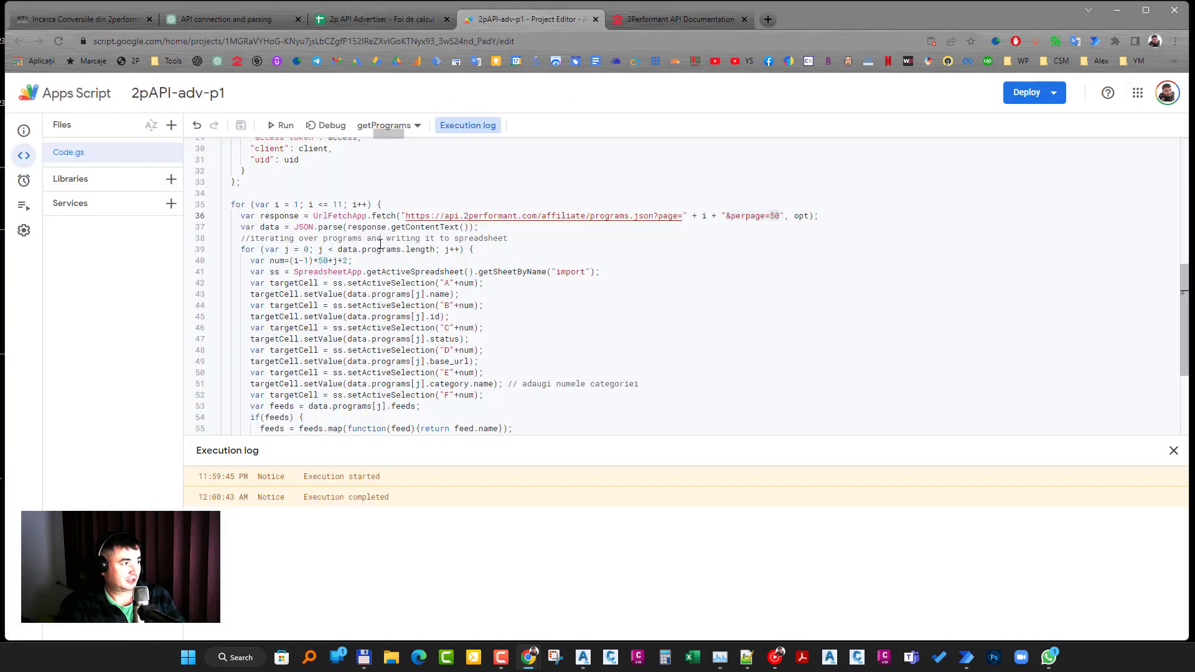
pyautogui.scroll(3, 386, 292)
pyautogui.scroll(2, 399, 291)
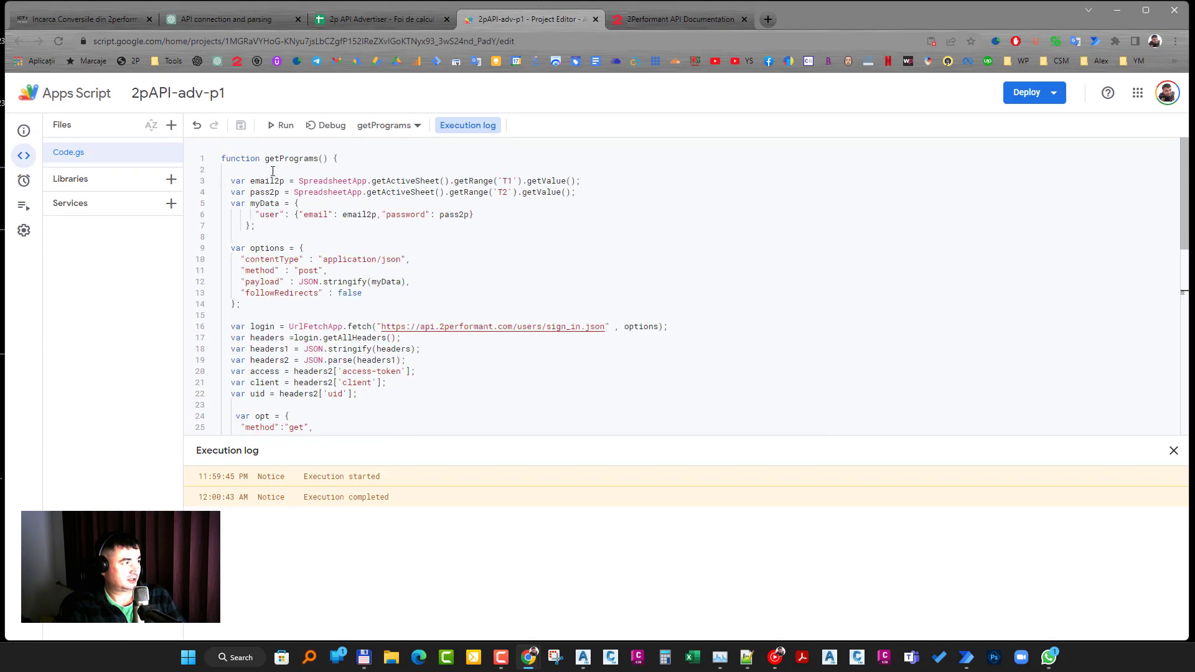
pyautogui.scroll(-1, 308, 207)
pyautogui.scroll(-1, 364, 268)
pyautogui.scroll(-2, 368, 303)
pyautogui.scroll(-4, 369, 303)
pyautogui.scroll(-2, 368, 303)
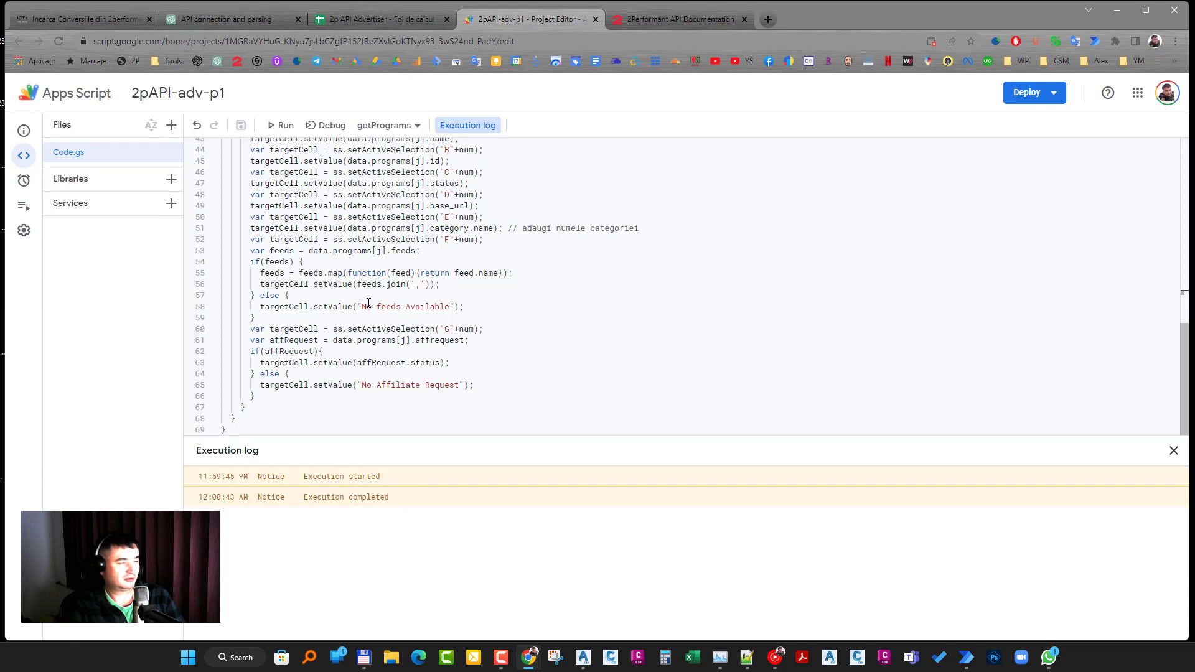